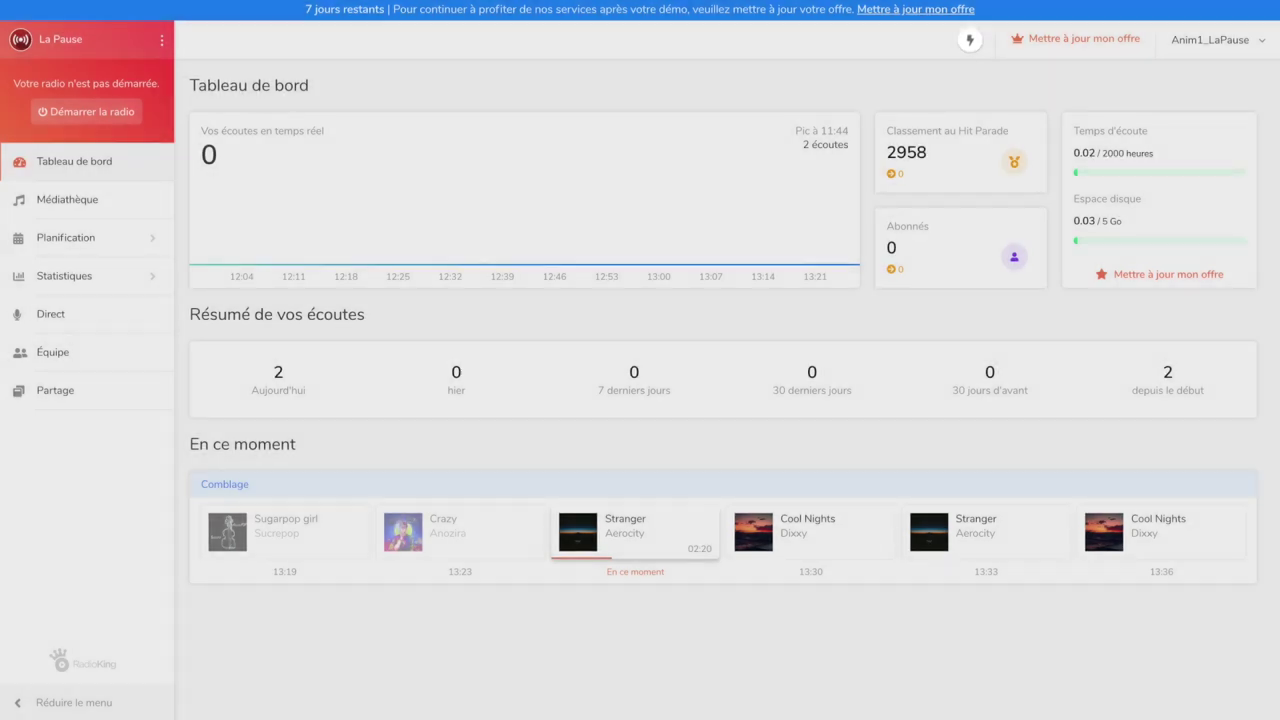
Permanently delete all five demo tracks from the Médiathèque Musique library
click(18, 208)
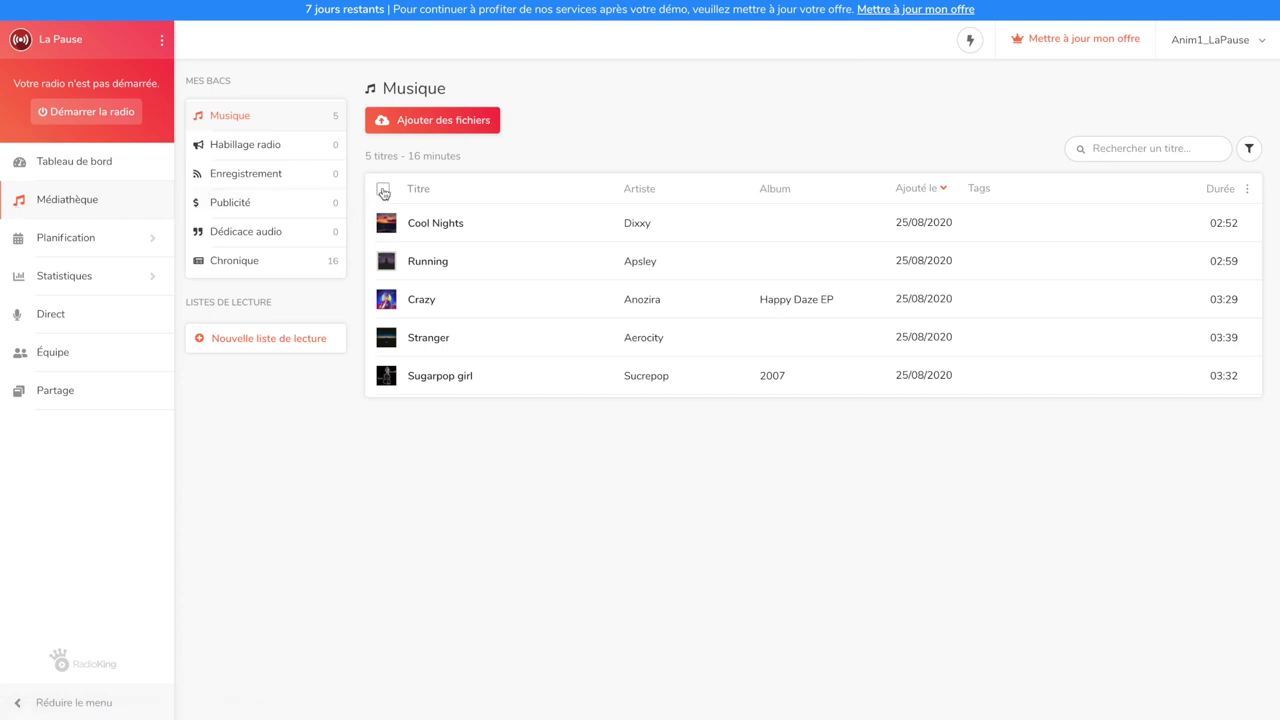
click(383, 190)
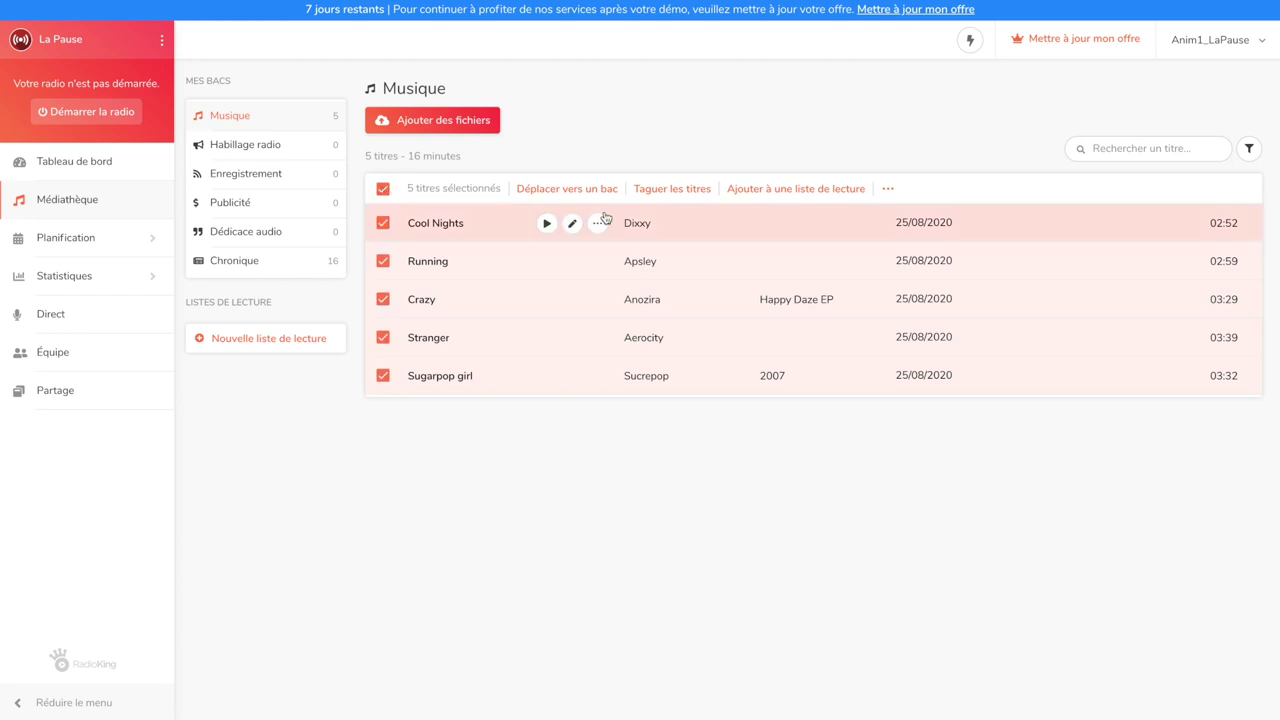
click(887, 189)
click(910, 286)
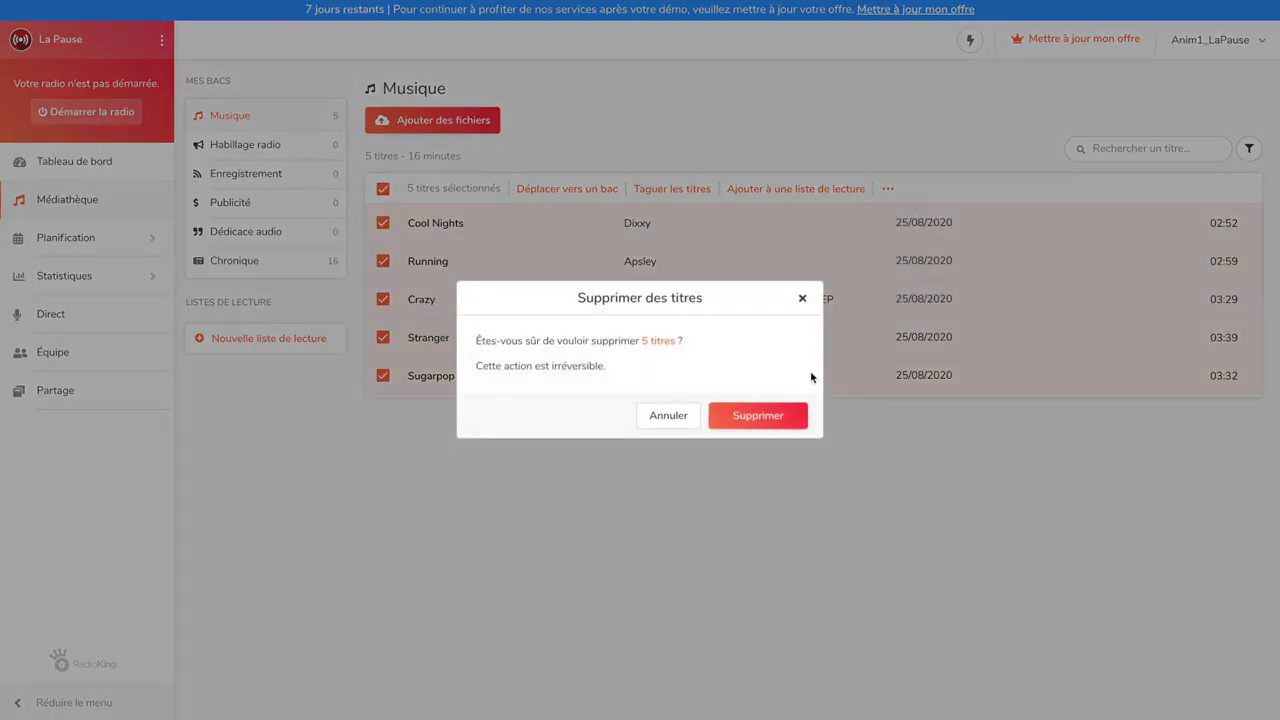
click(778, 414)
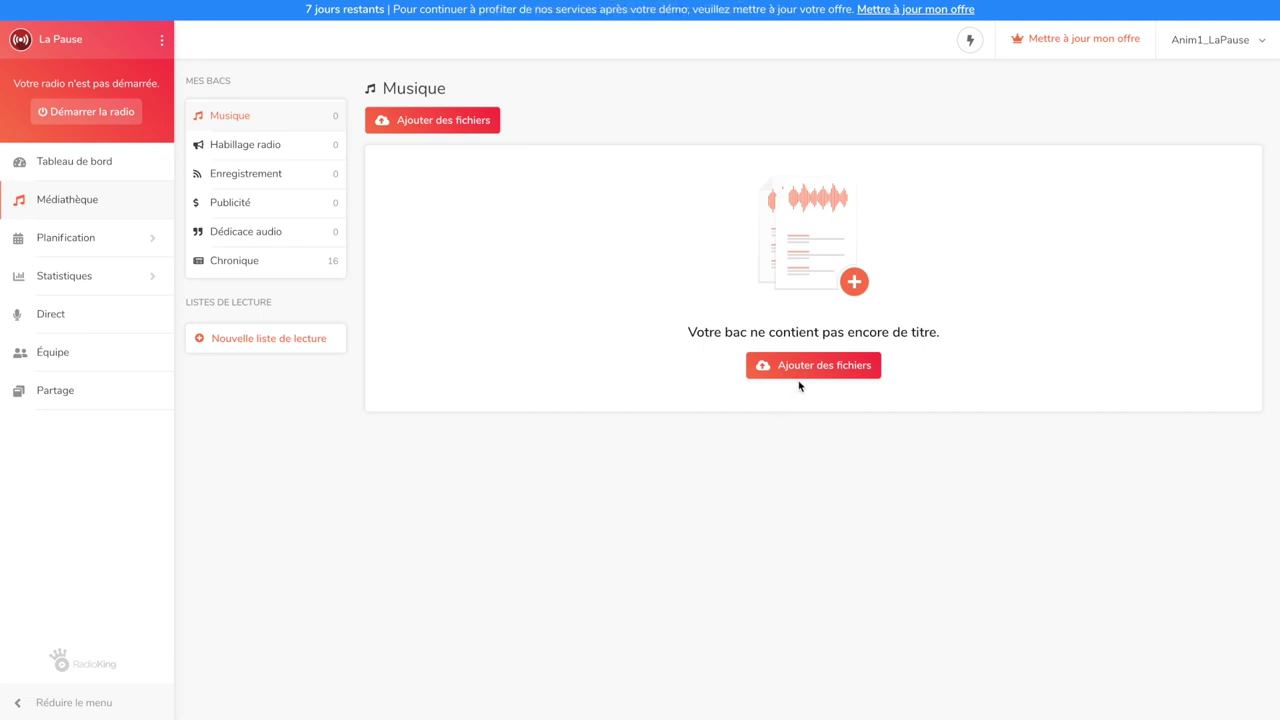
click(803, 374)
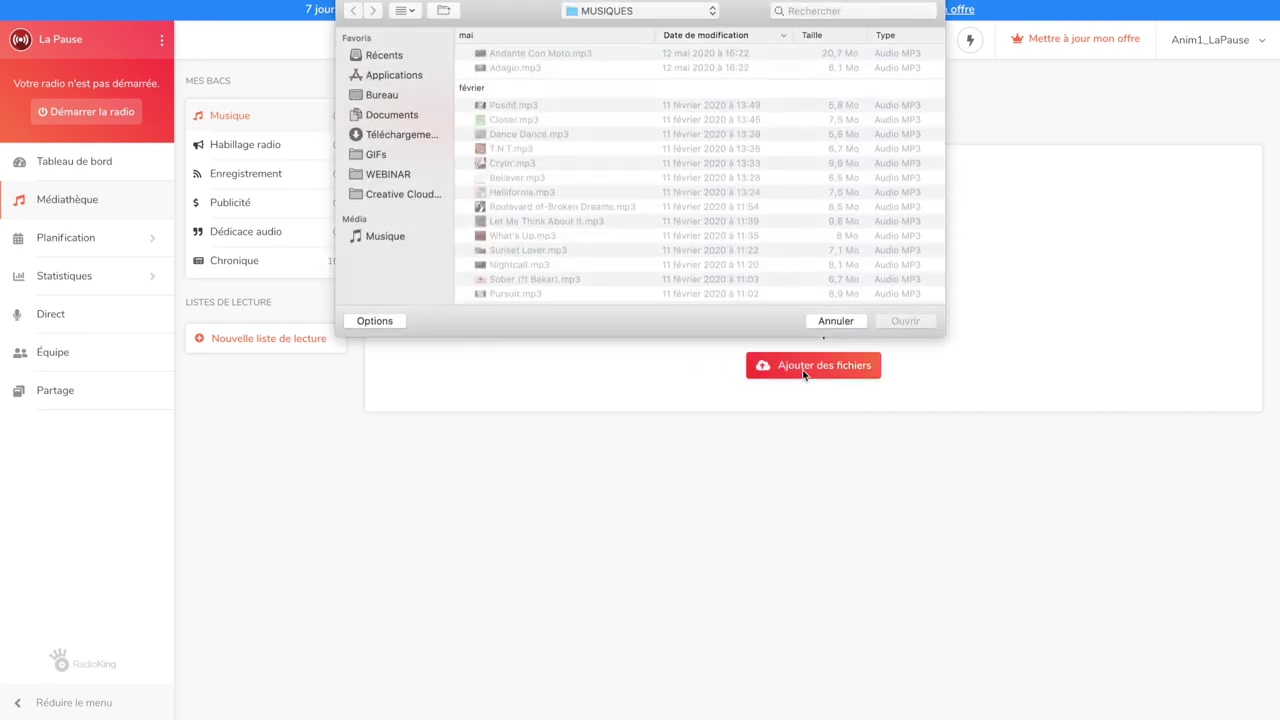
Upload every MP3 in the MUSIQUES folder, bringing the library to 24 tracks
key(super+a)
click(905, 321)
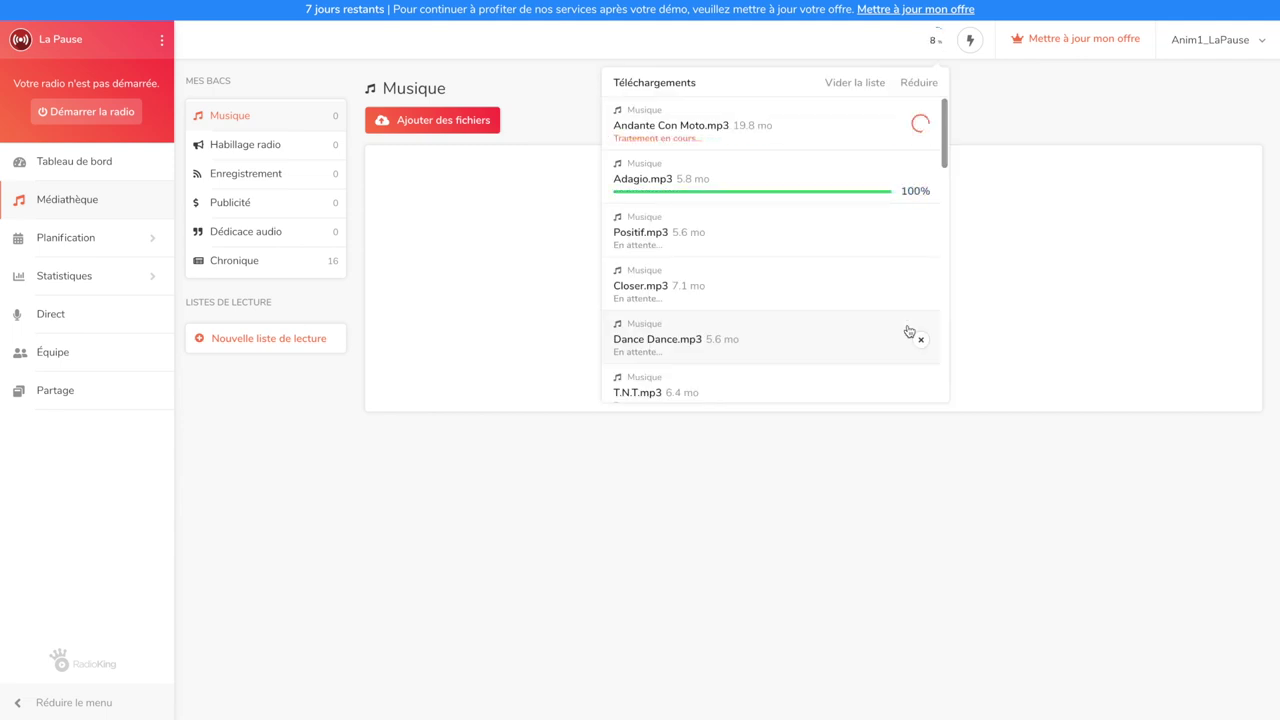
click(919, 84)
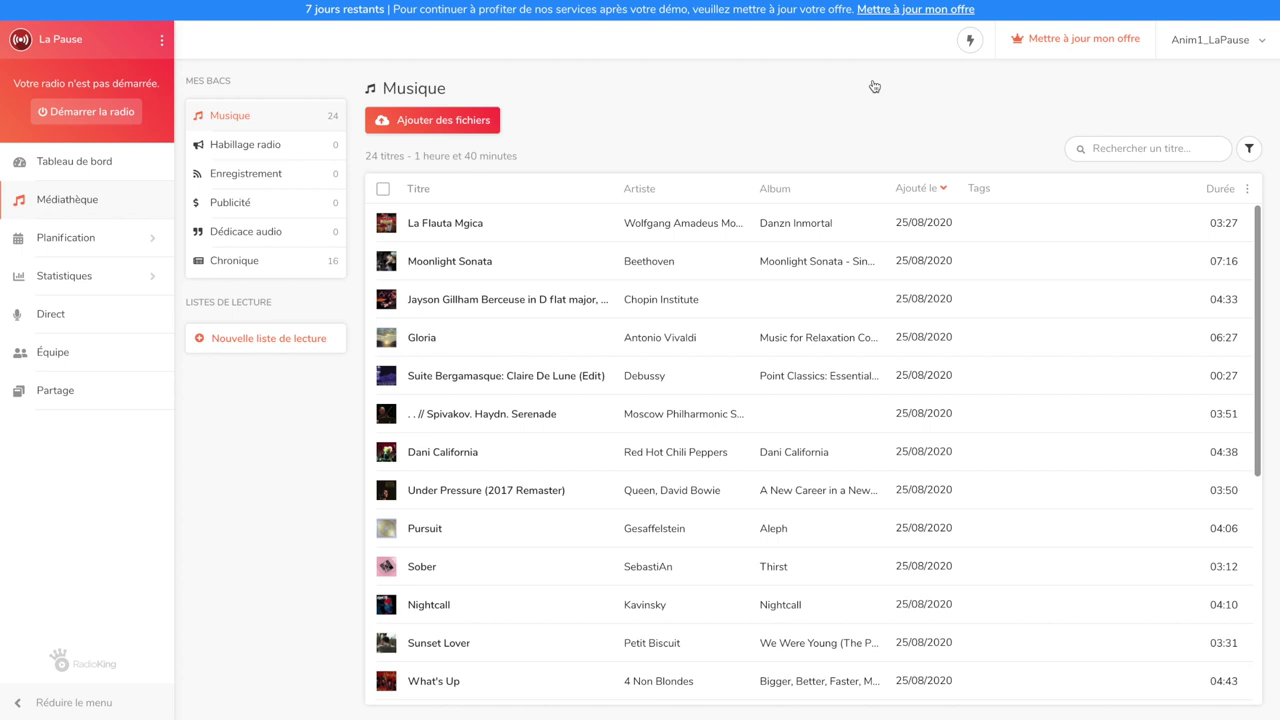
click(946, 189)
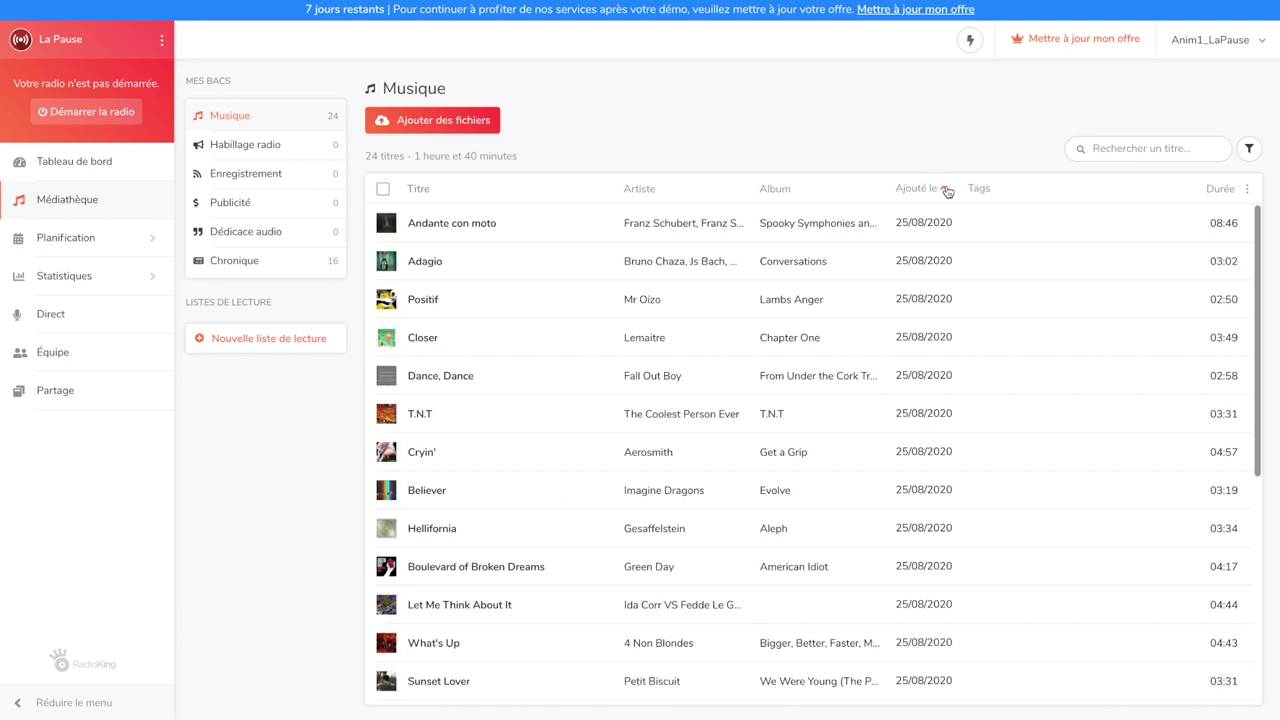
click(946, 189)
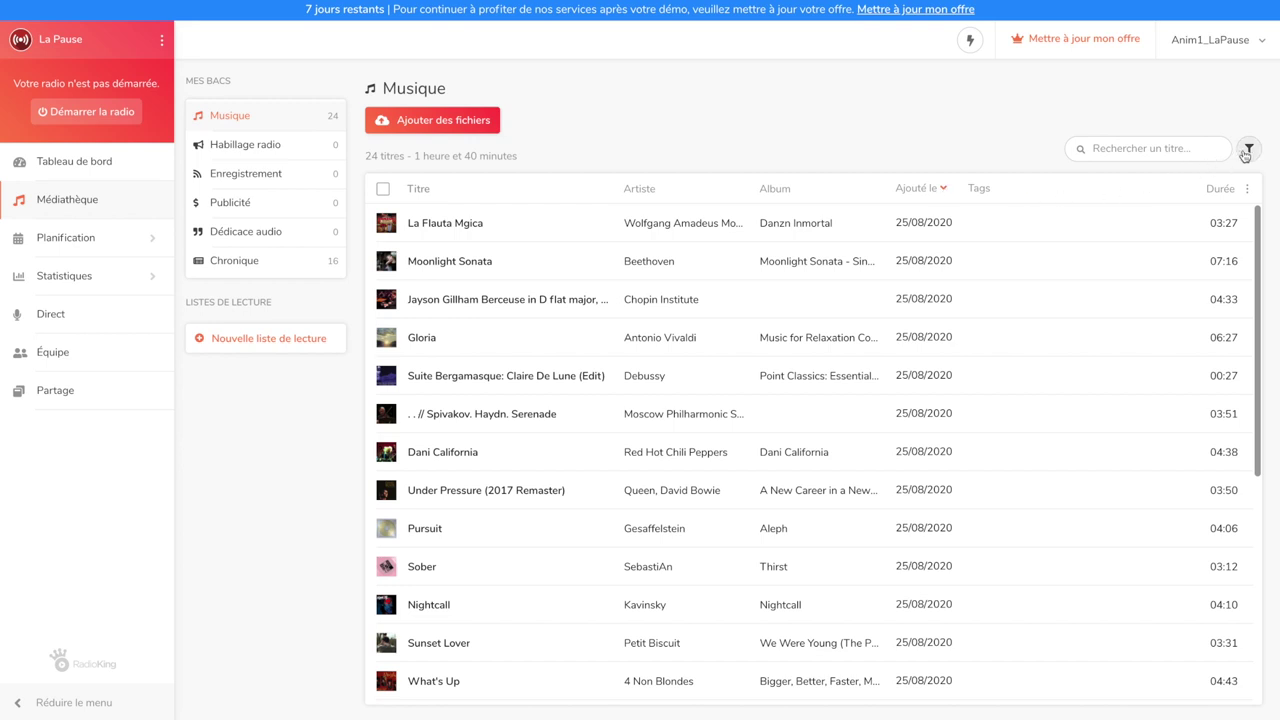
click(1247, 150)
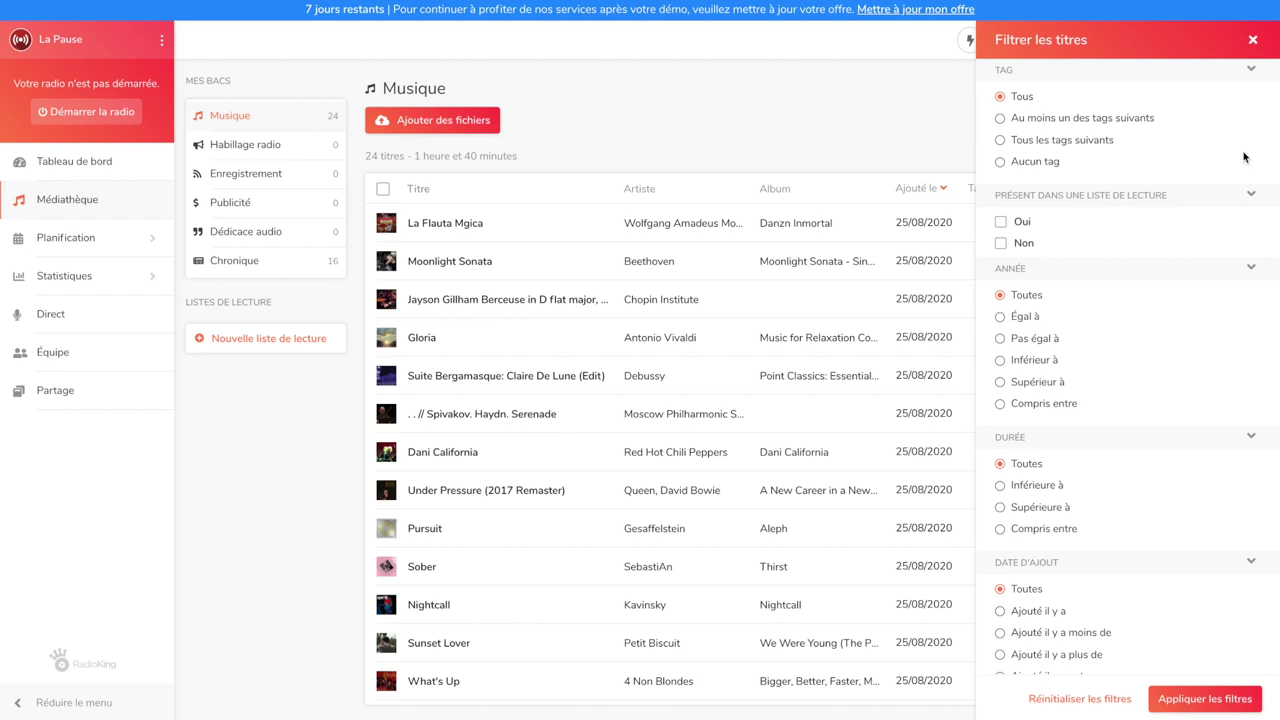
scroll(1159, 411, down, 1)
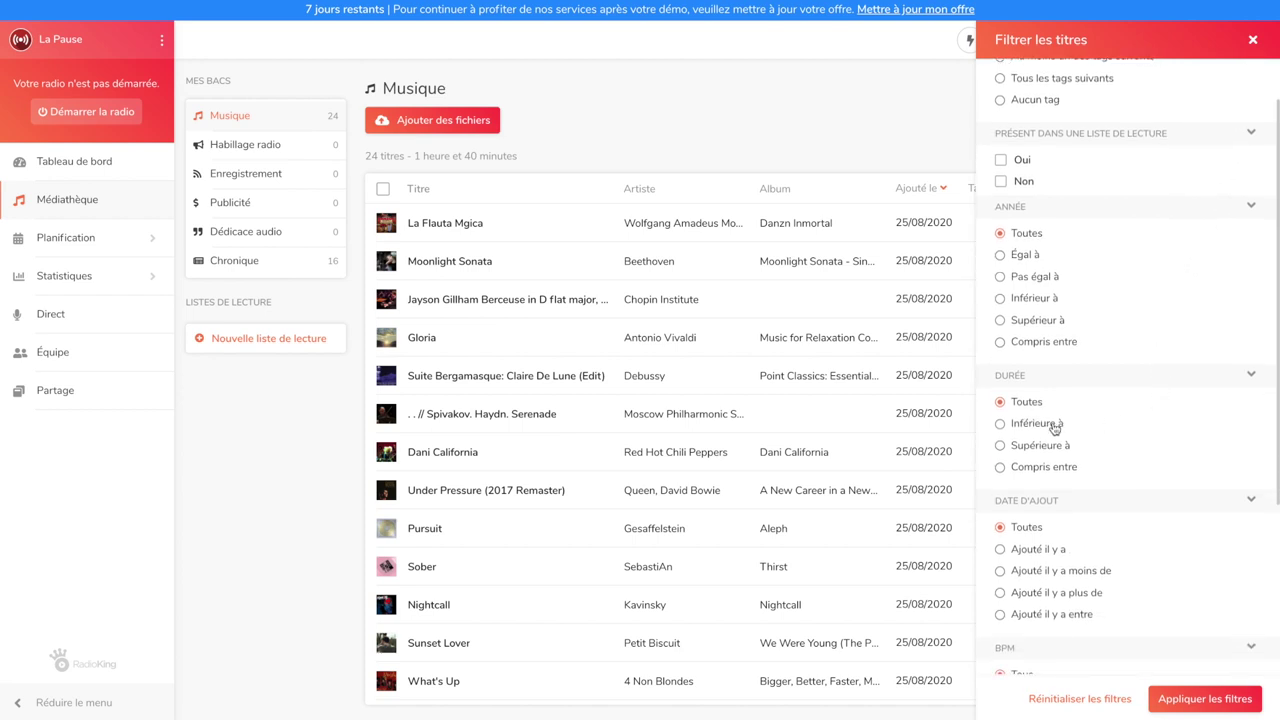
click(1055, 427)
text(4)
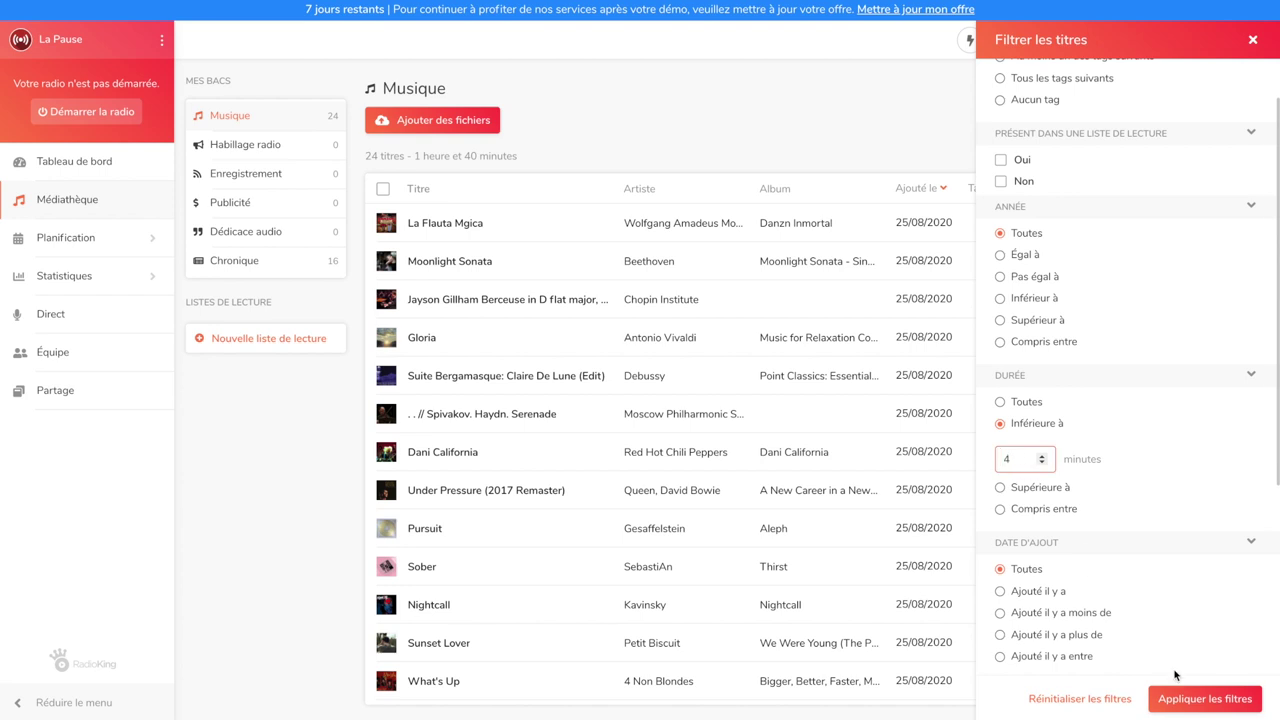
click(1183, 699)
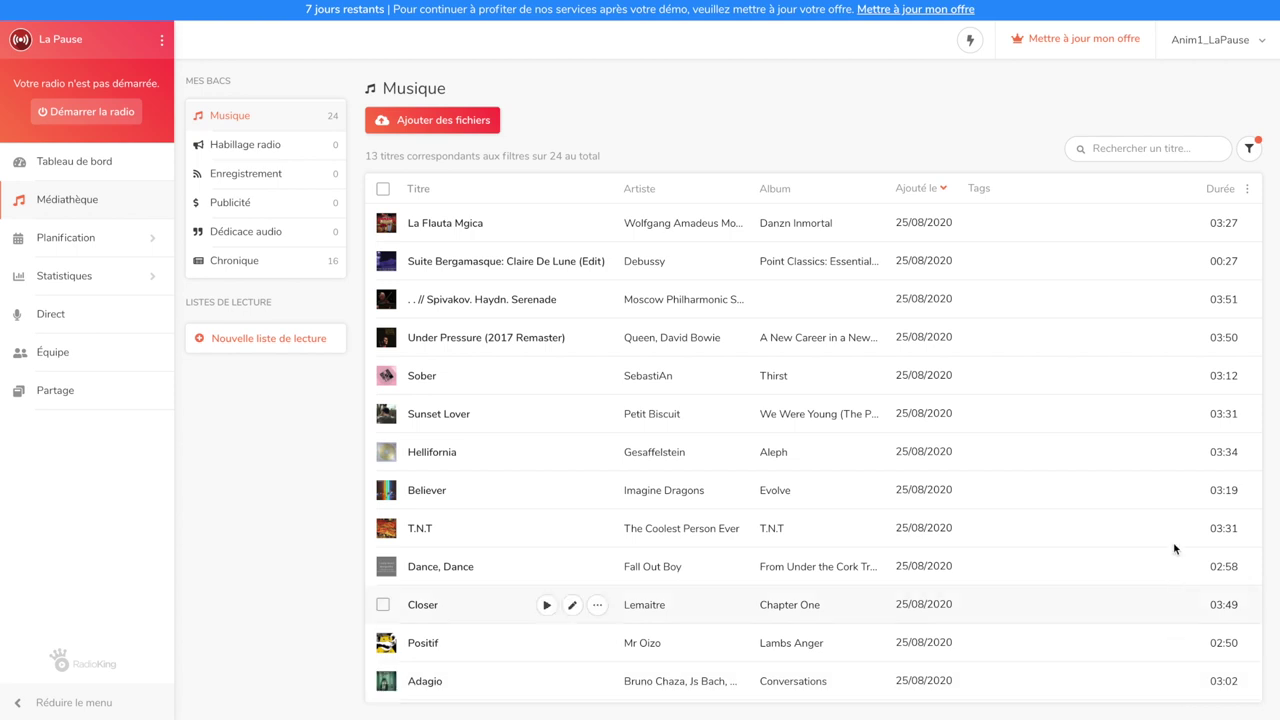
click(1250, 150)
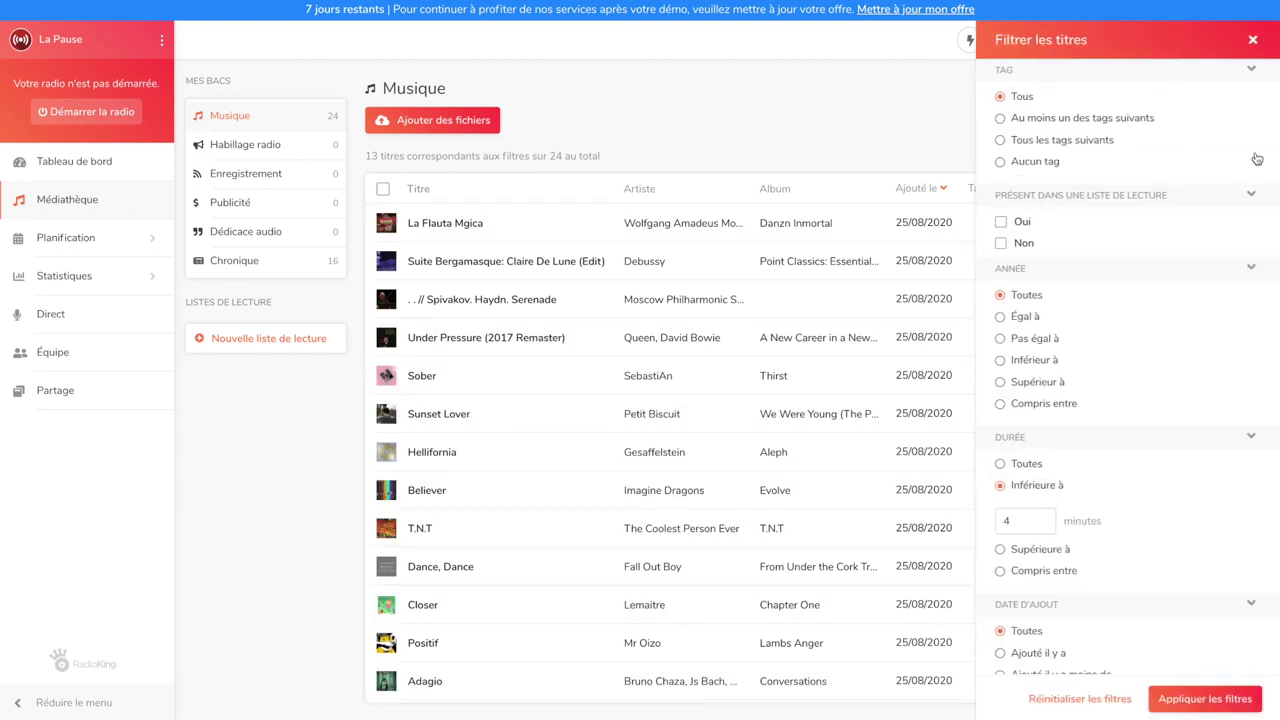
click(1082, 700)
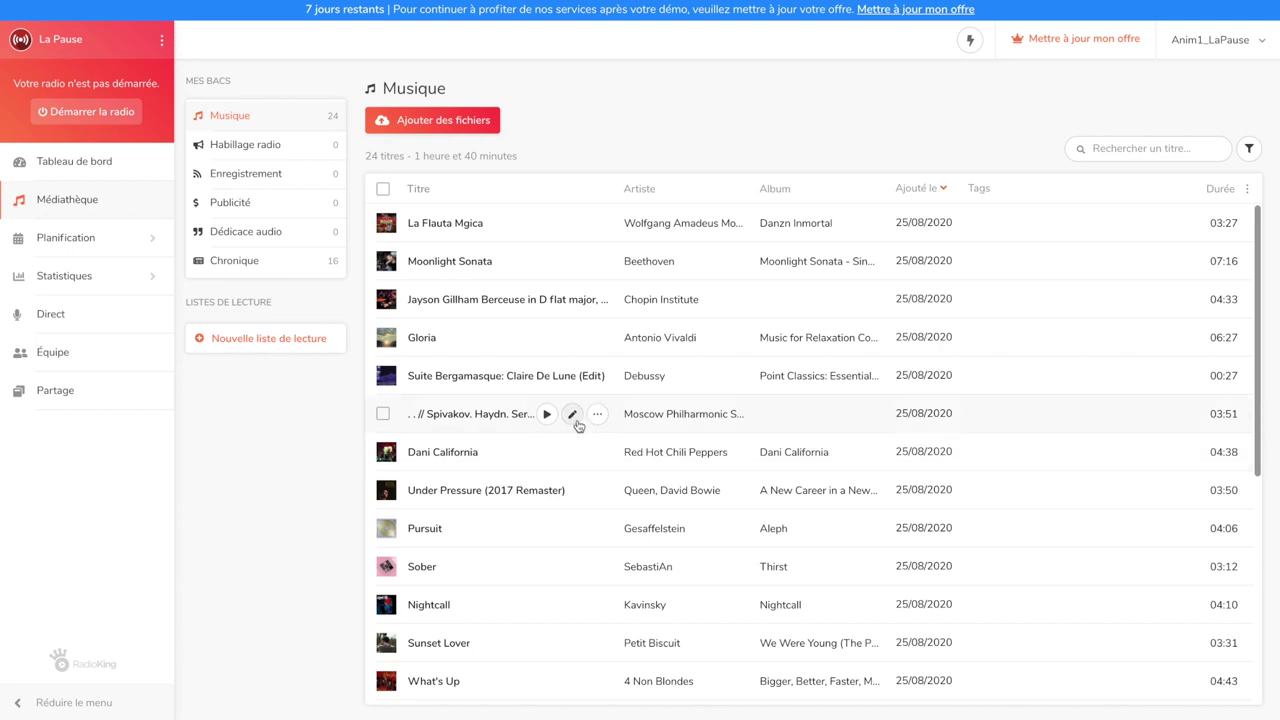
Change the Spivakov track's title to 'Serenade' and its artist to 'Haydn', then save
click(575, 422)
triple_click(1057, 196)
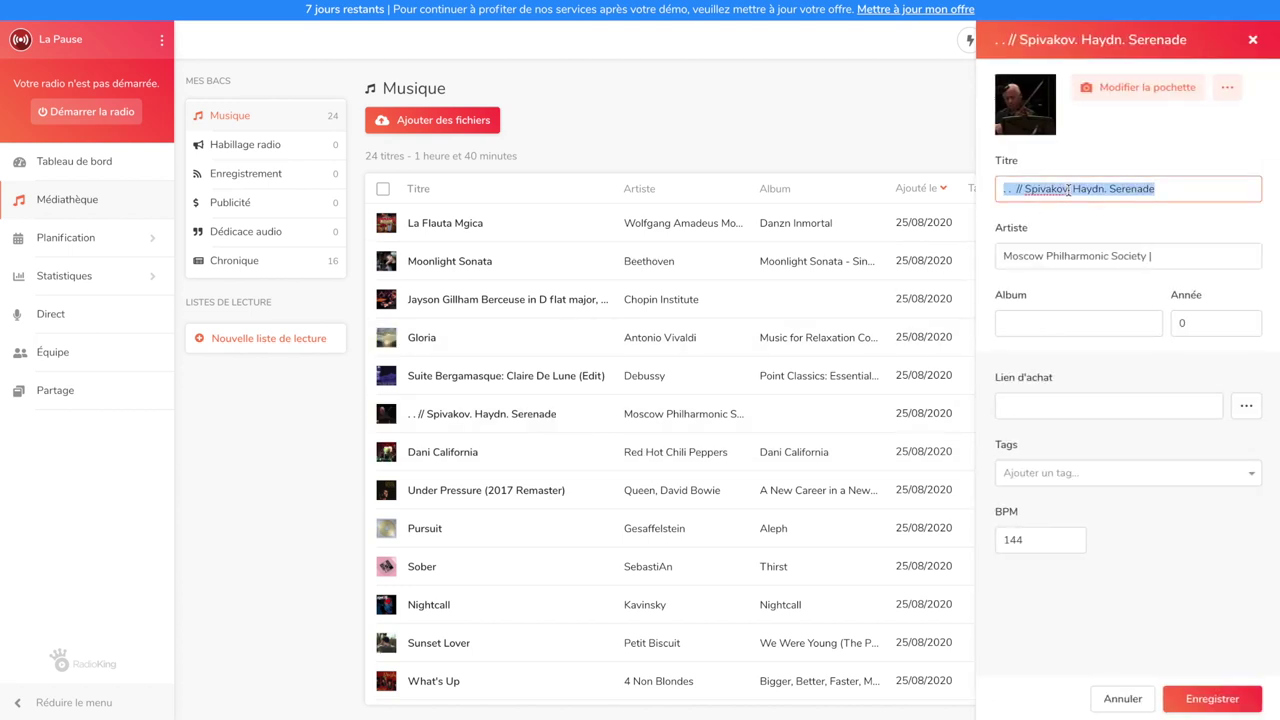
text(Serena)
triple_click(1075, 246)
text(Haydn)
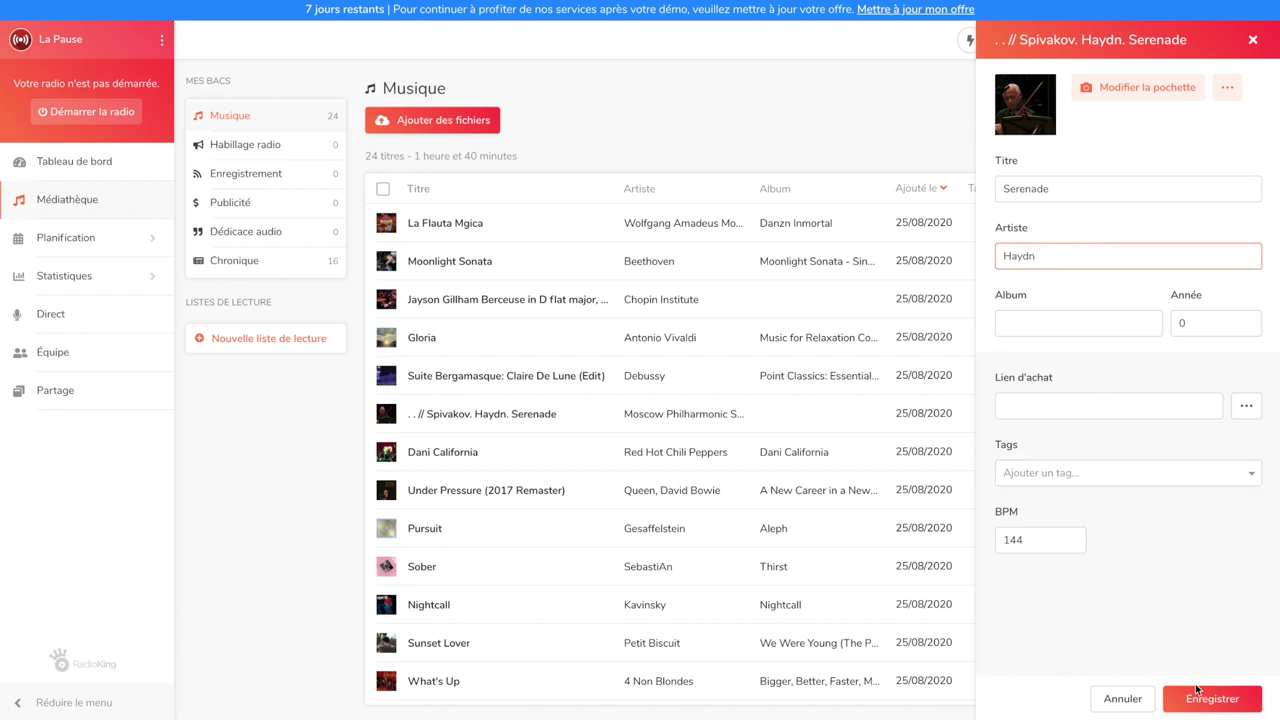
click(1198, 692)
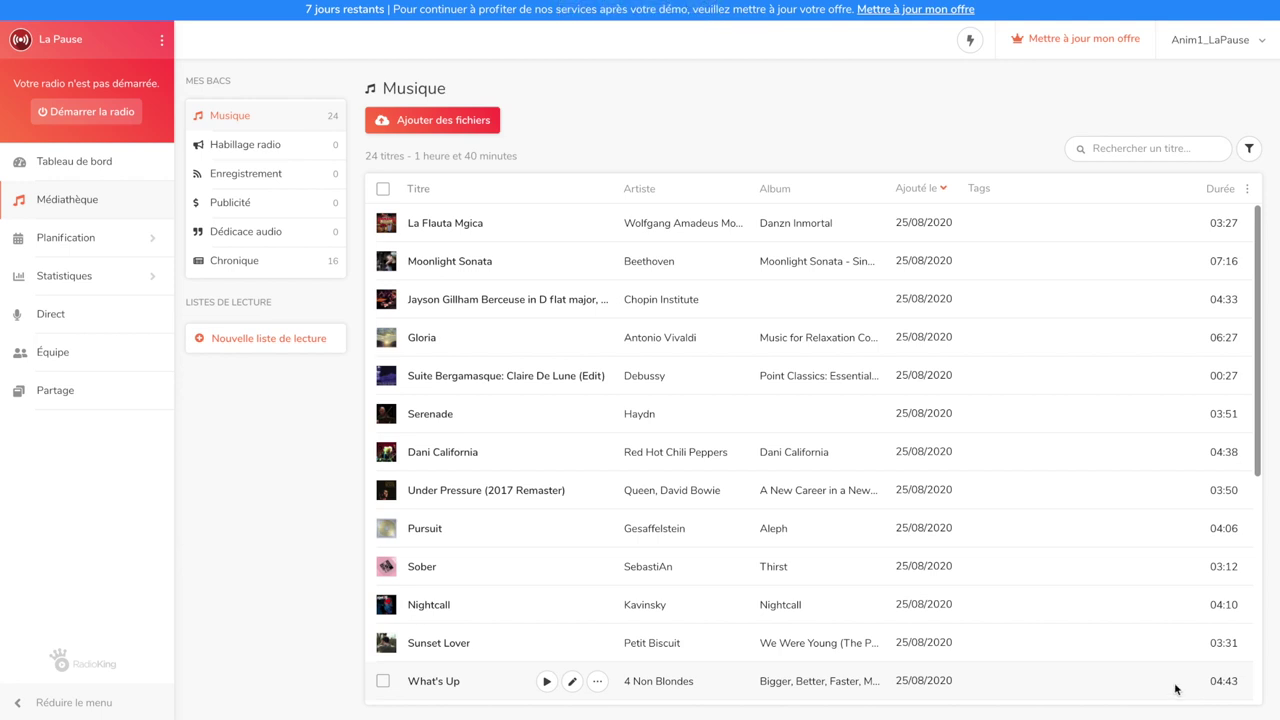
Select the eight rock tracks, from Dani California through Dance, Dance
click(383, 452)
click(383, 490)
scroll(383, 490, down, 1)
click(383, 592)
scroll(386, 600, down, 1)
click(386, 609)
scroll(386, 600, down, 2)
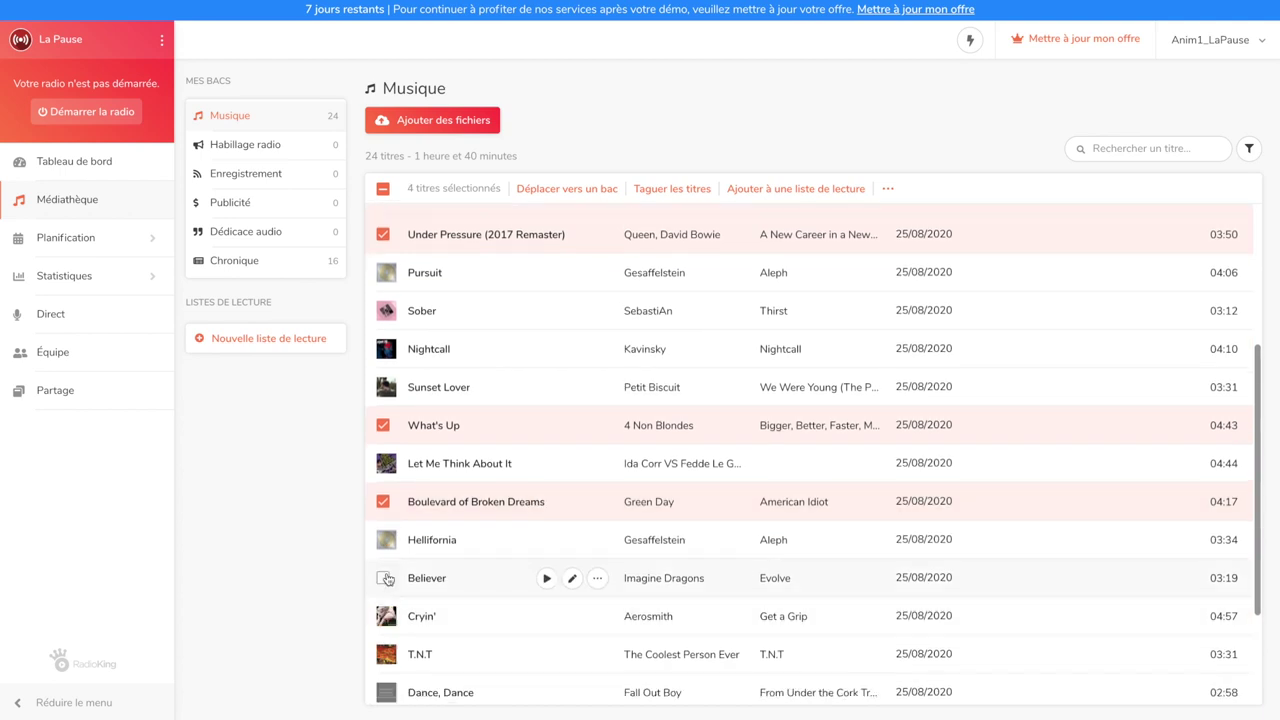
click(386, 578)
click(386, 616)
click(386, 654)
scroll(386, 640, down, 1)
click(386, 593)
scroll(388, 593, down, 1)
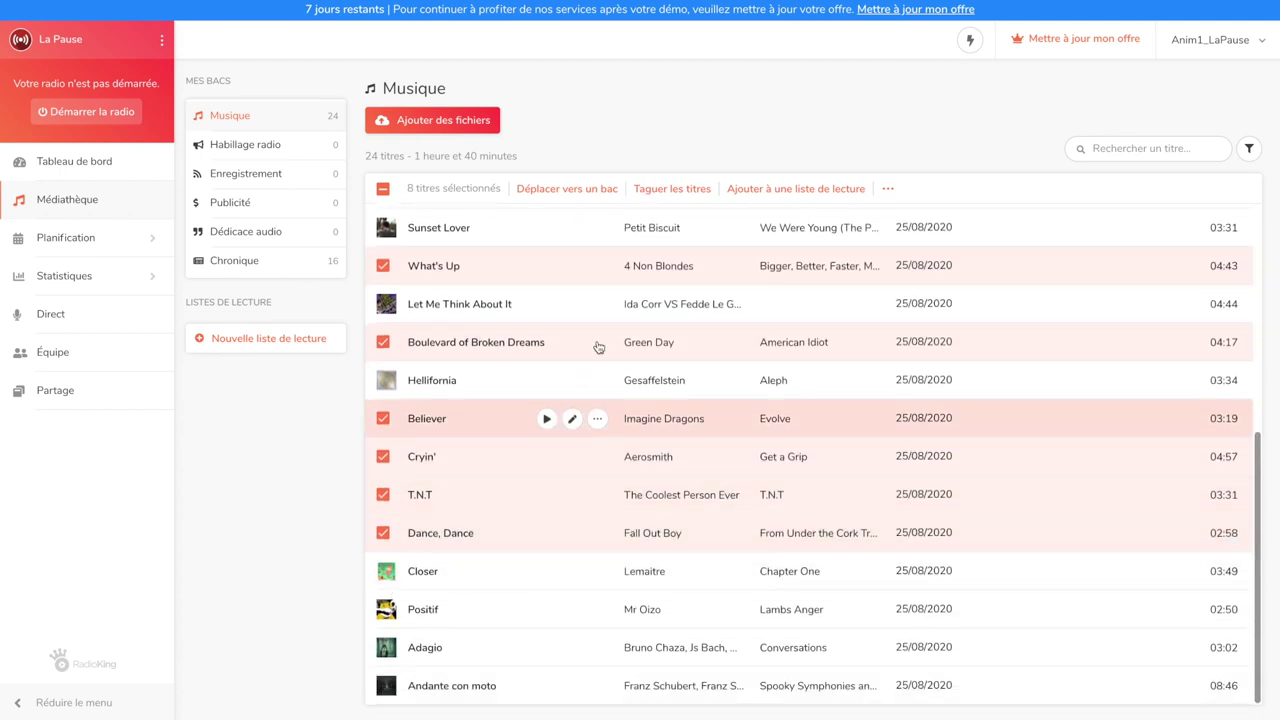
Tag the eight selected tracks with a new 'Rock' tag
click(674, 190)
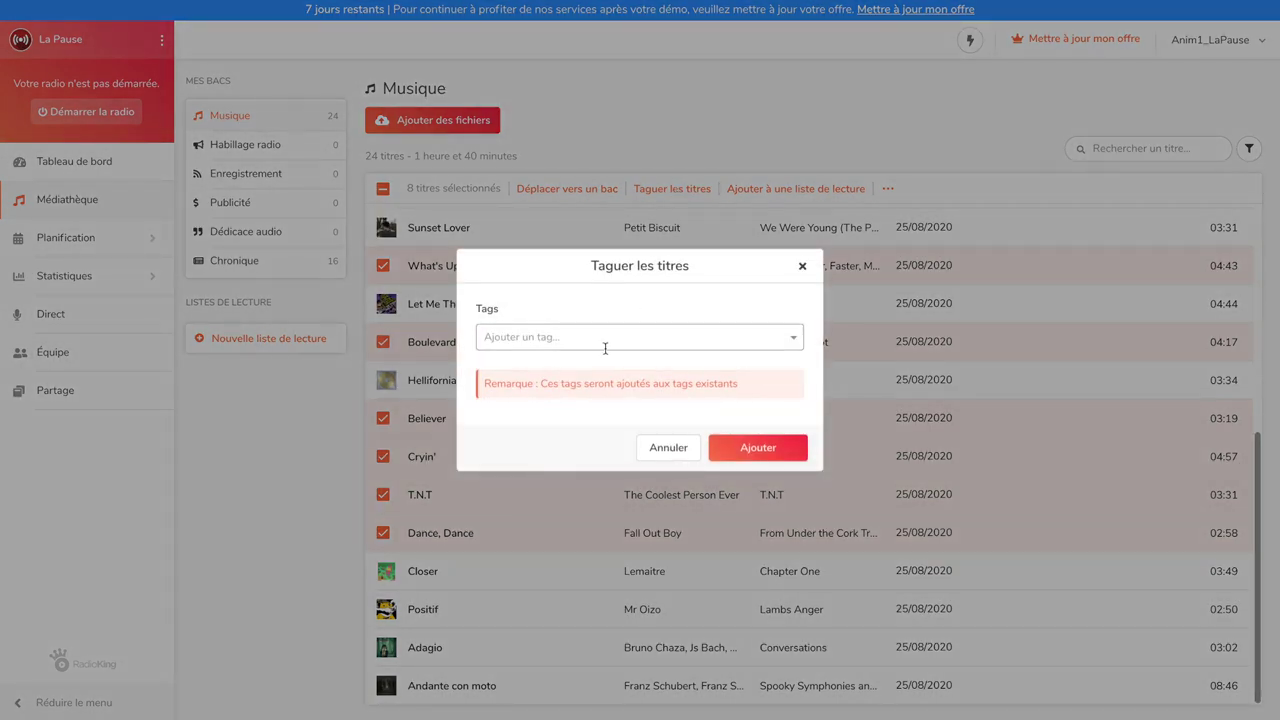
text(Rock)
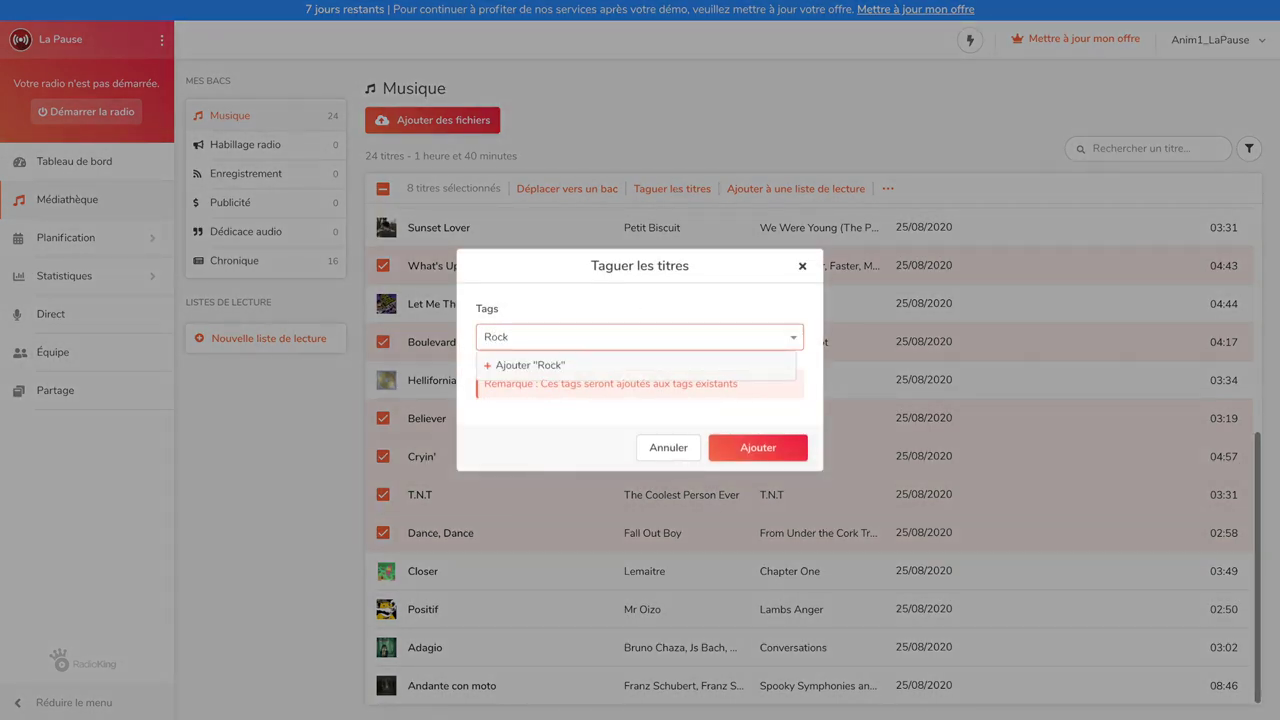
click(617, 372)
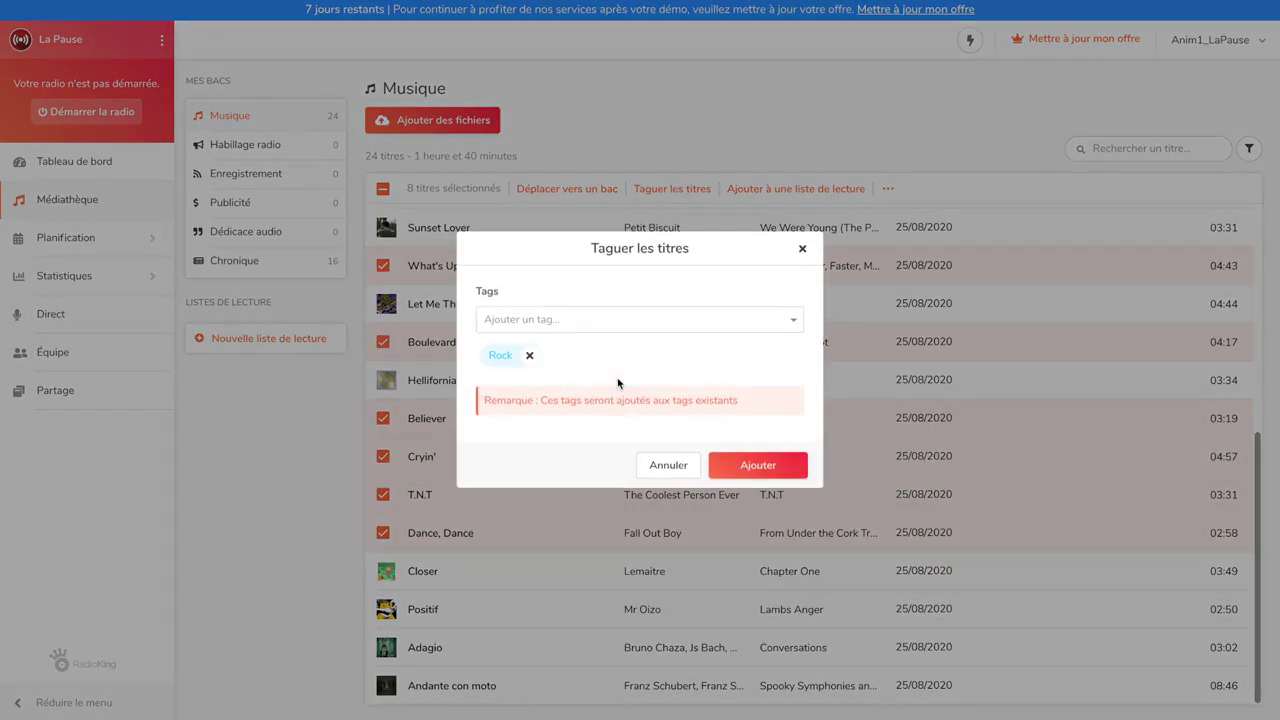
click(737, 466)
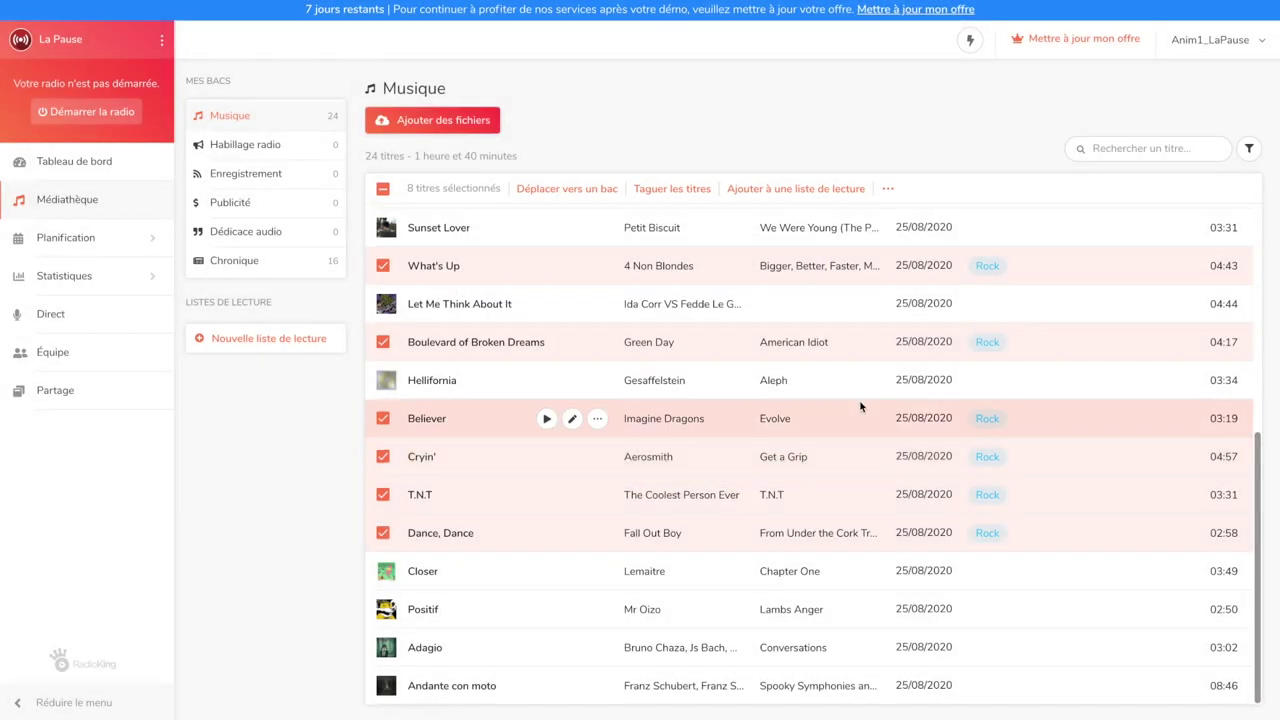
Change the Rock tag's colour to green (#7BED9F) and return to the music library
click(990, 266)
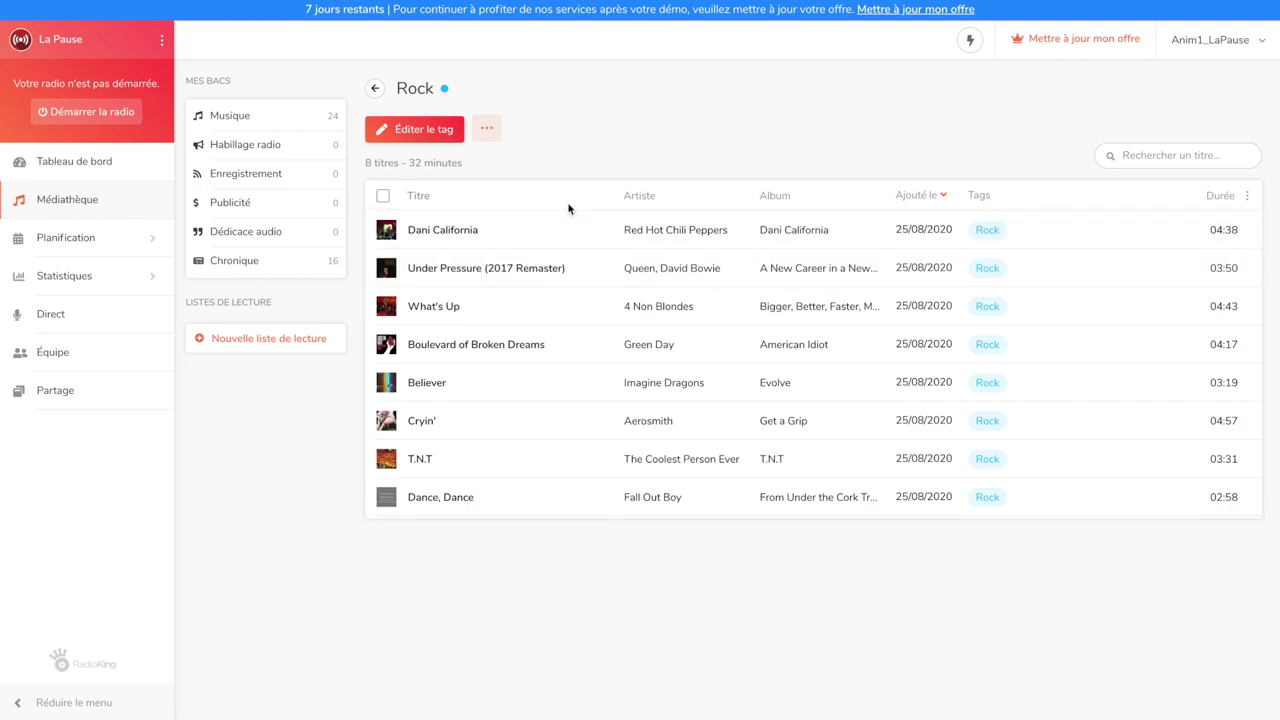
click(452, 134)
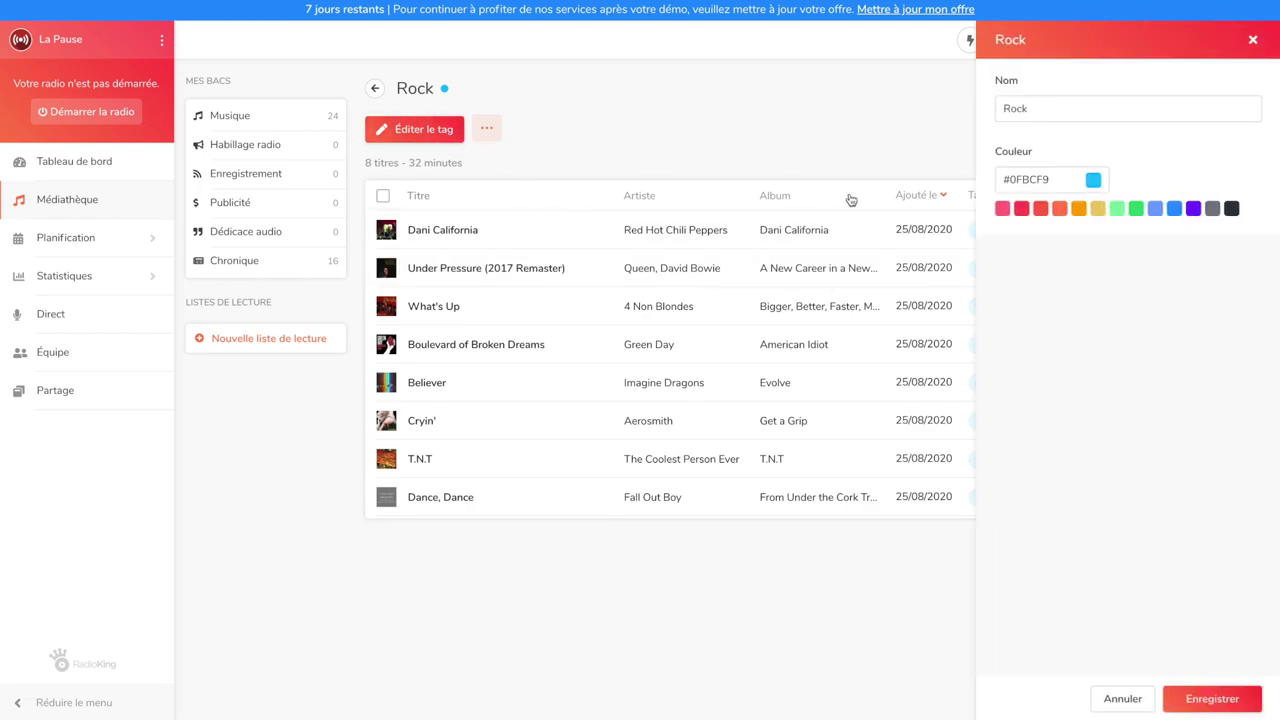
click(1116, 210)
click(1196, 700)
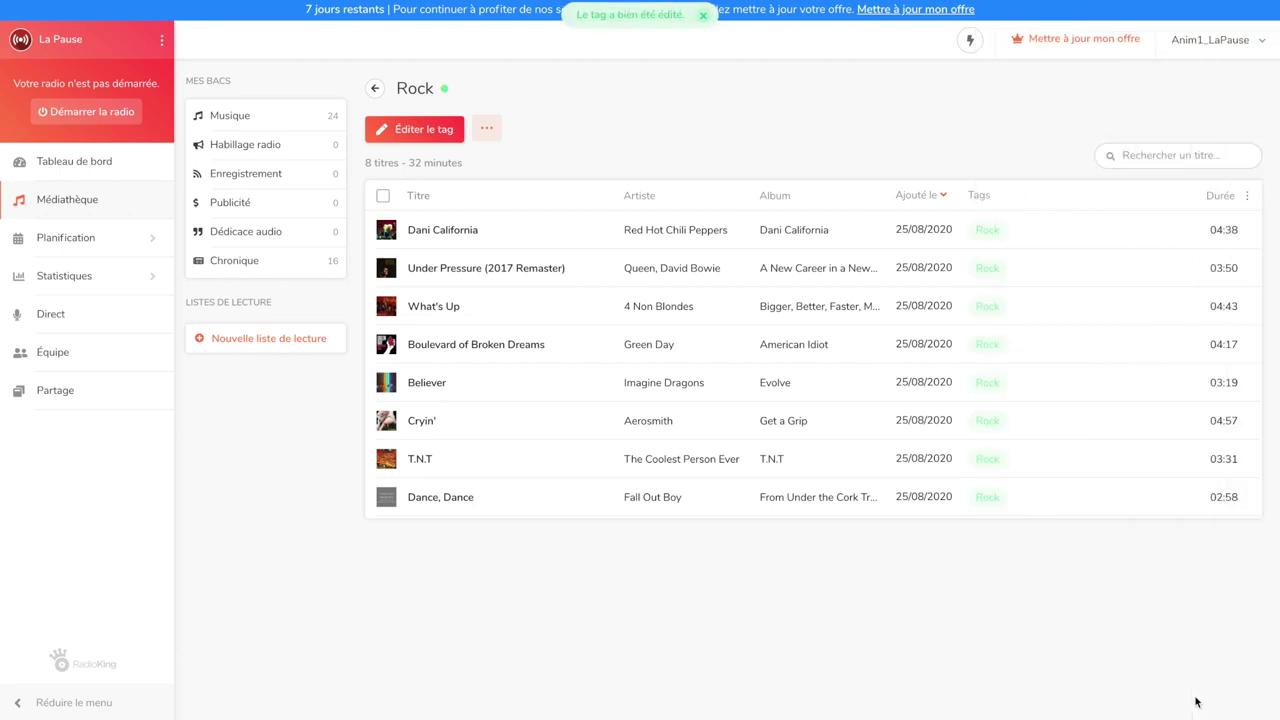
click(372, 91)
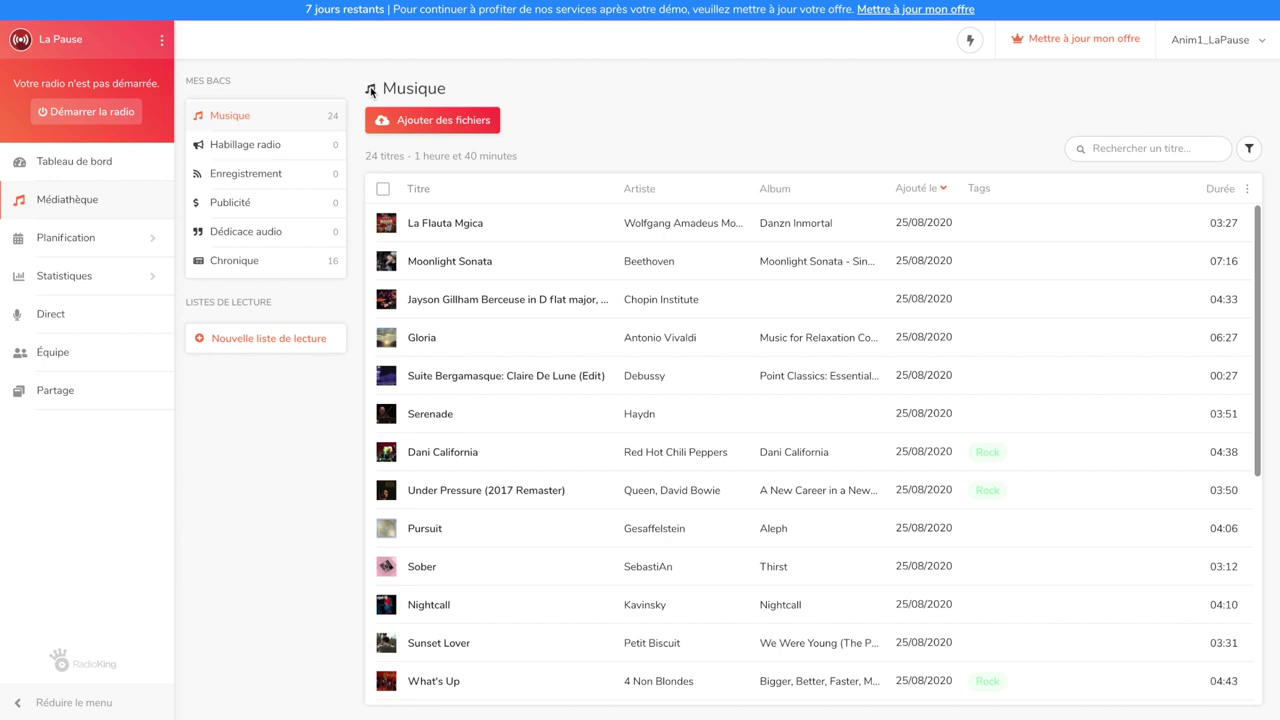
Create a dark grey automatic playlist 'Rock' with the rule Tag equals Rock
click(276, 340)
click(1046, 107)
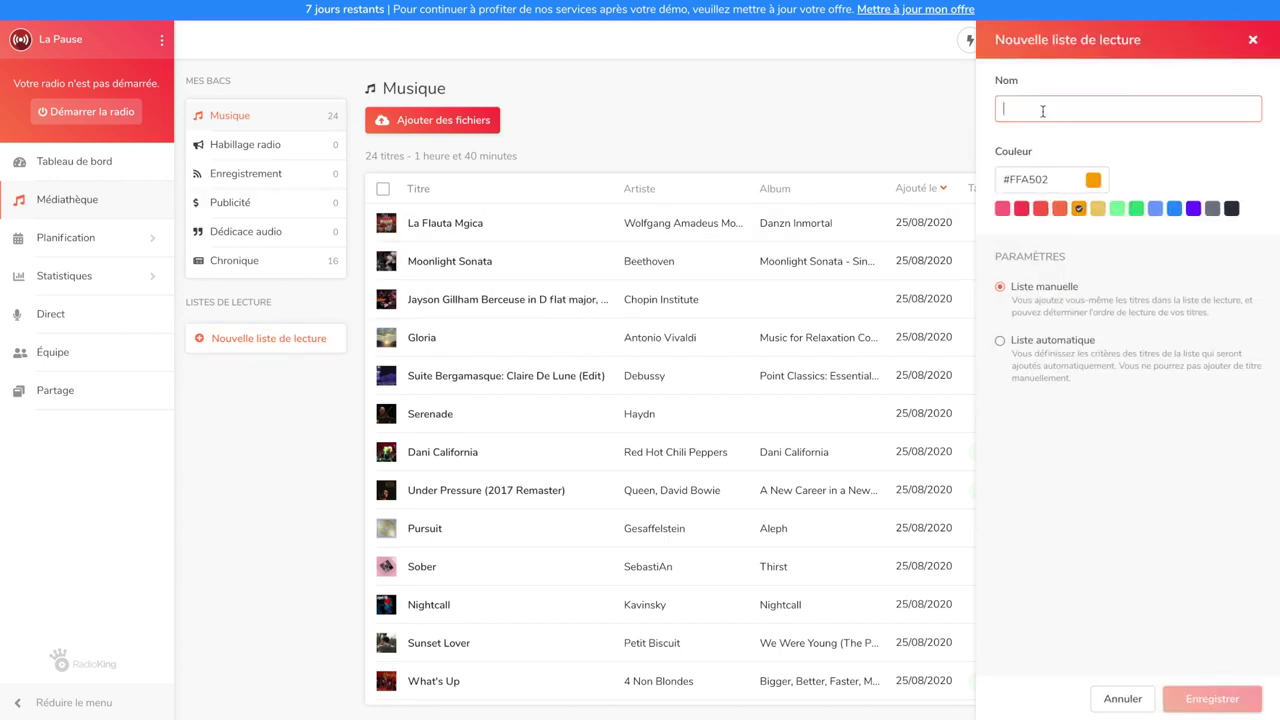
text(Rock)
click(1232, 209)
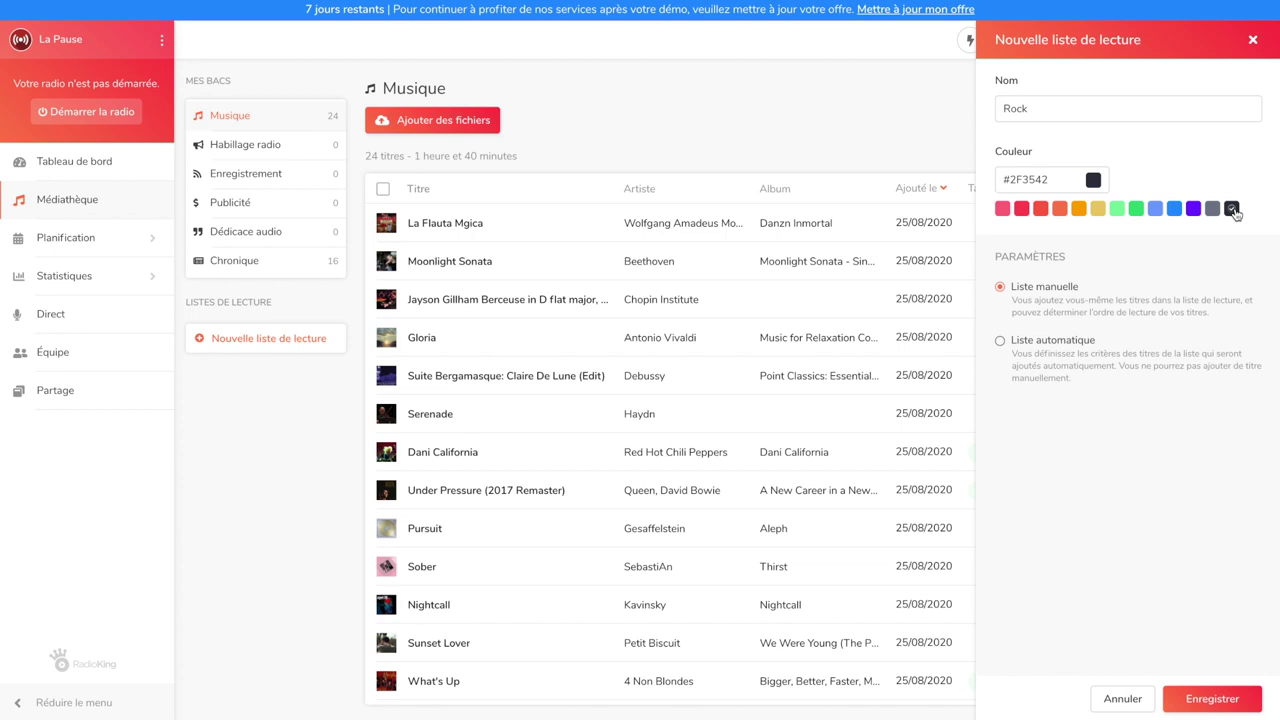
click(1081, 339)
click(1040, 470)
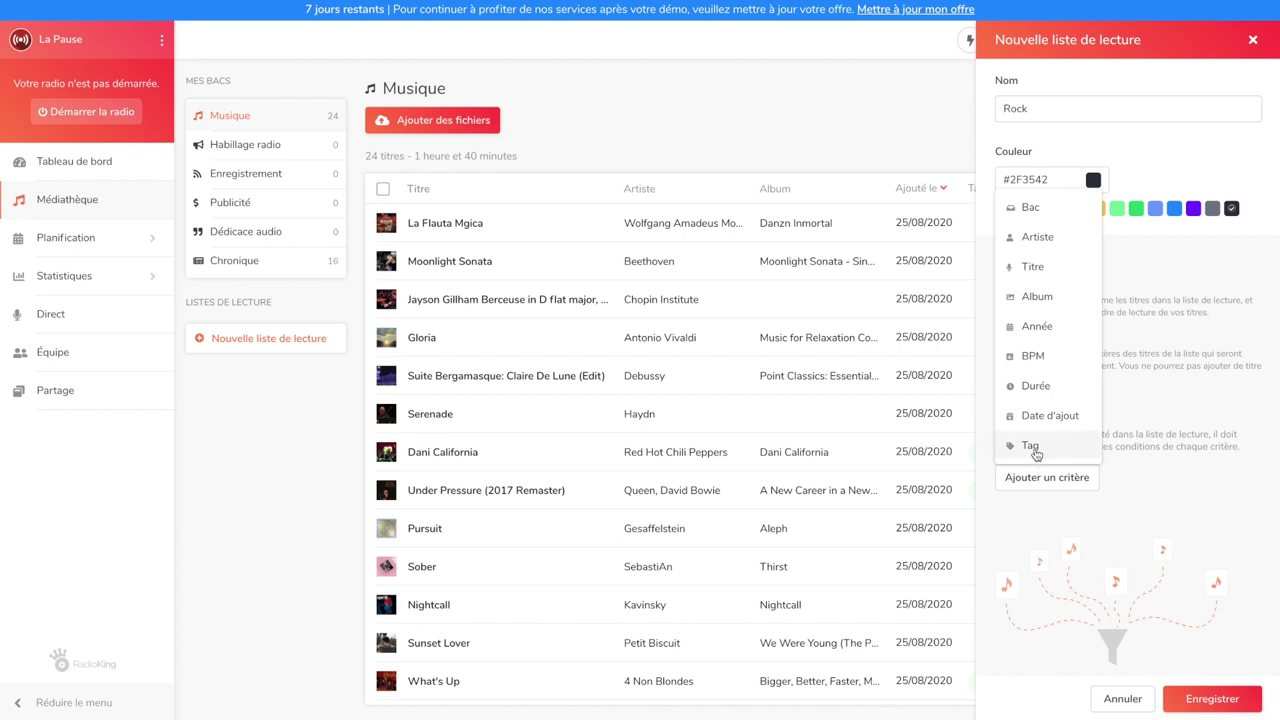
click(1037, 444)
click(1037, 550)
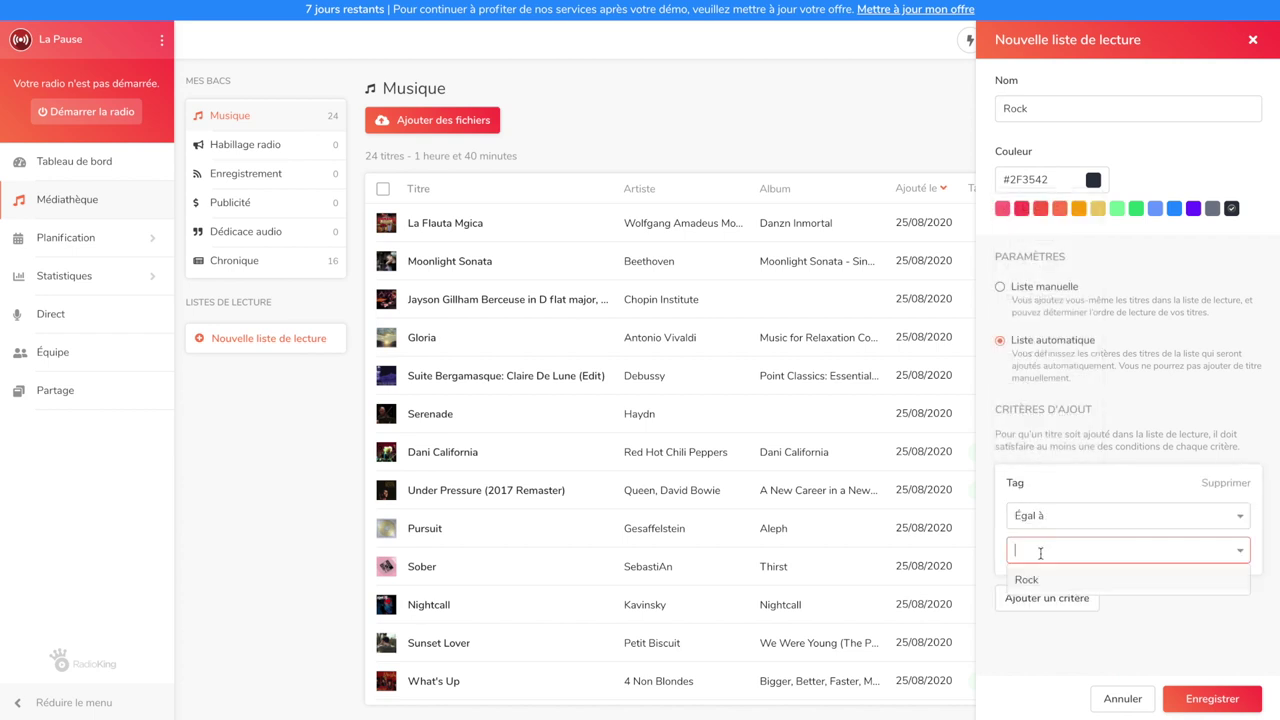
click(1046, 580)
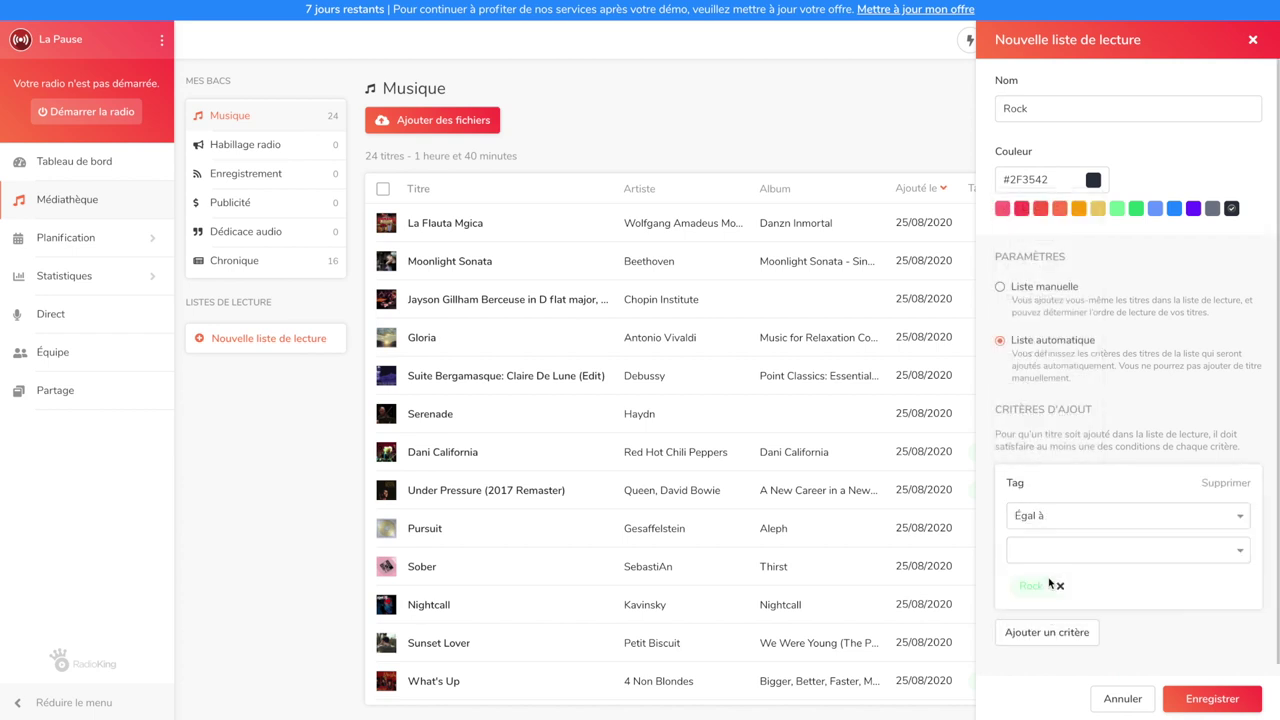
click(1213, 699)
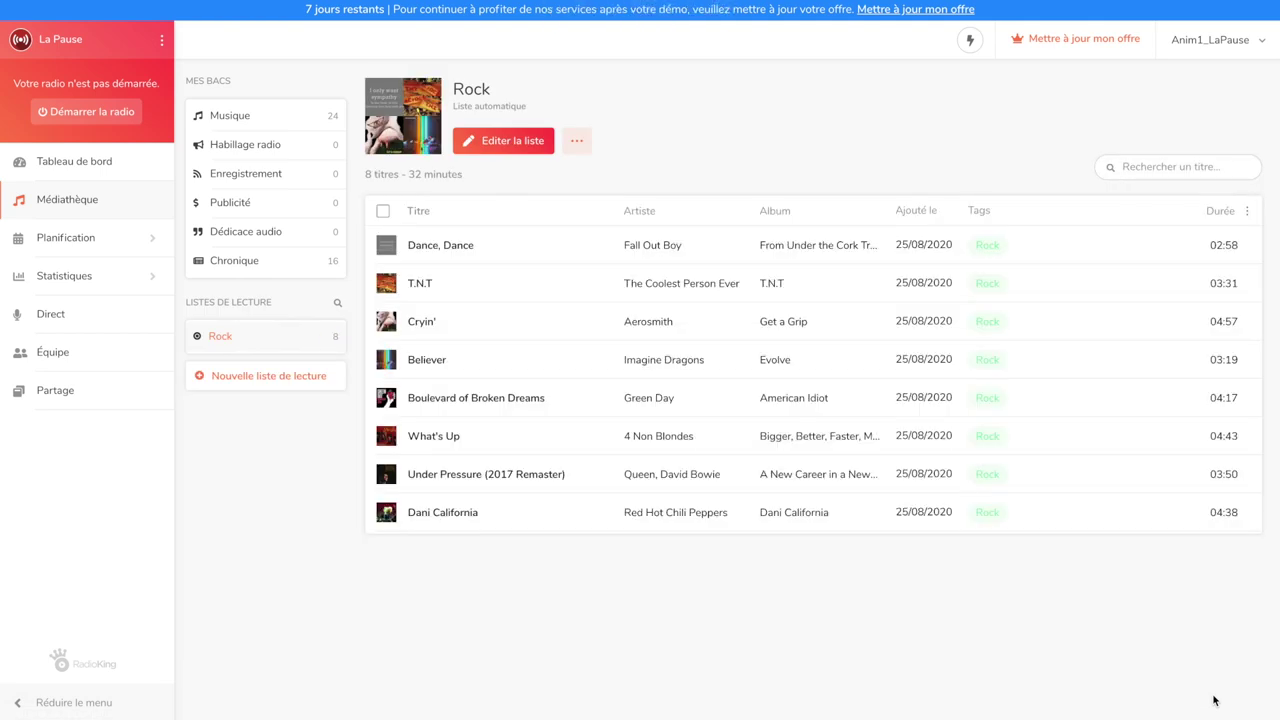
Sort the Rock playlist by title and open Believer's transition-point editor
click(418, 211)
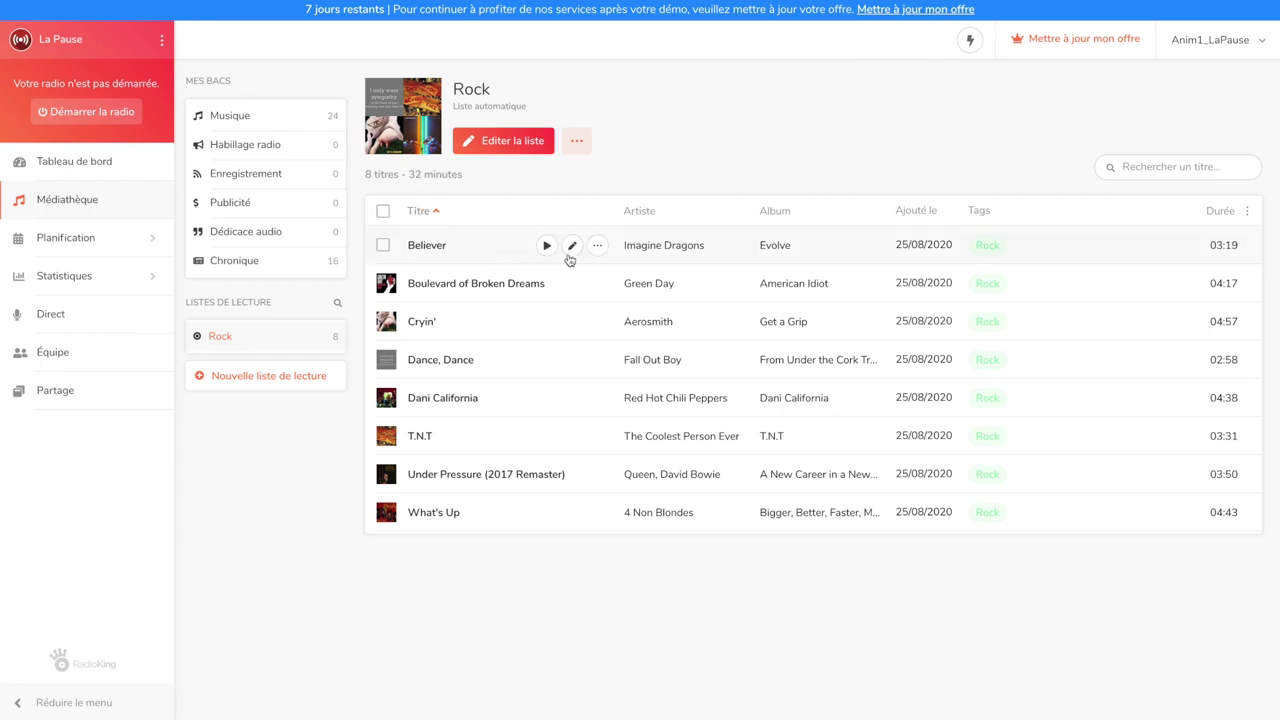
click(571, 247)
click(597, 248)
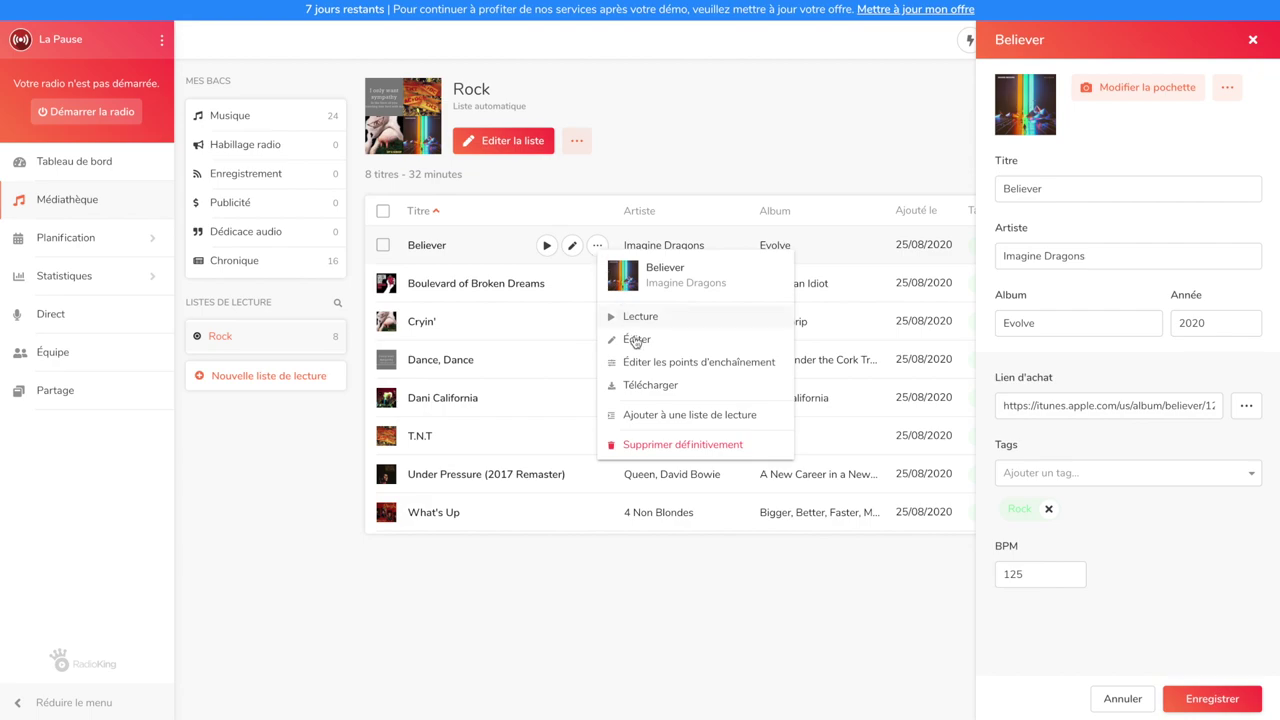
click(640, 366)
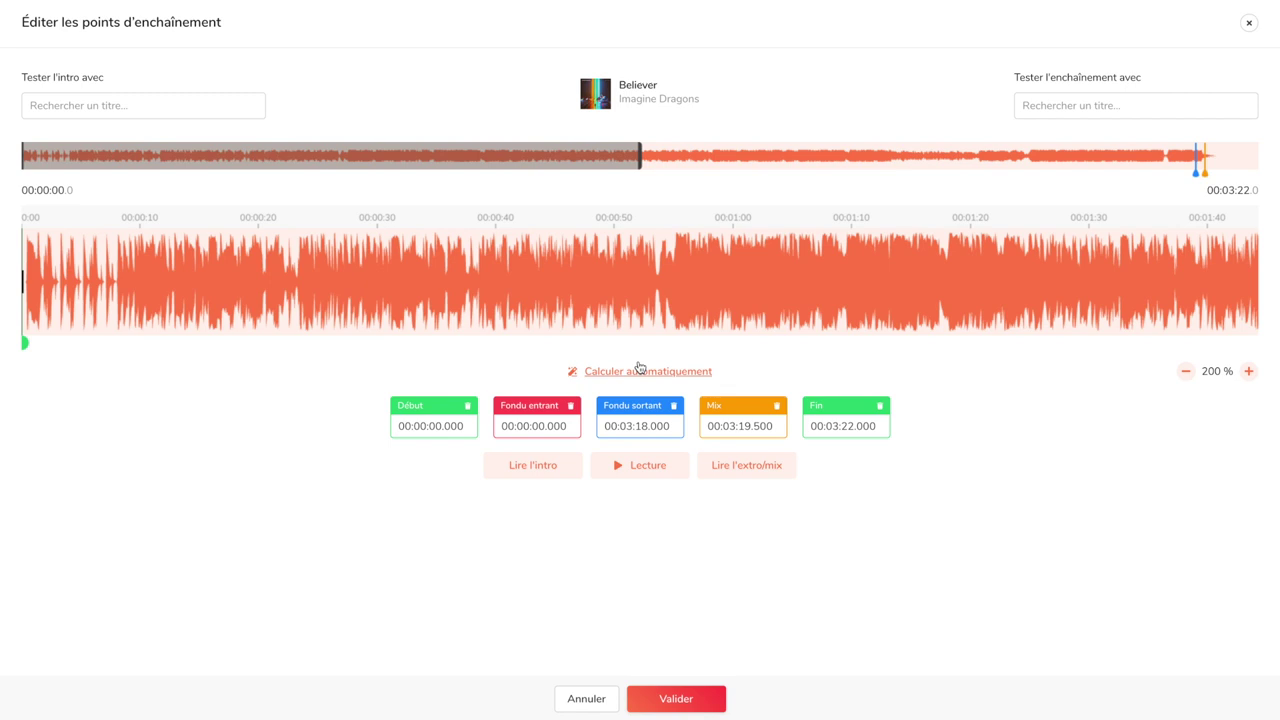
Set Believer's fade-in point at 00:00:07.680 where the intro ends
click(562, 475)
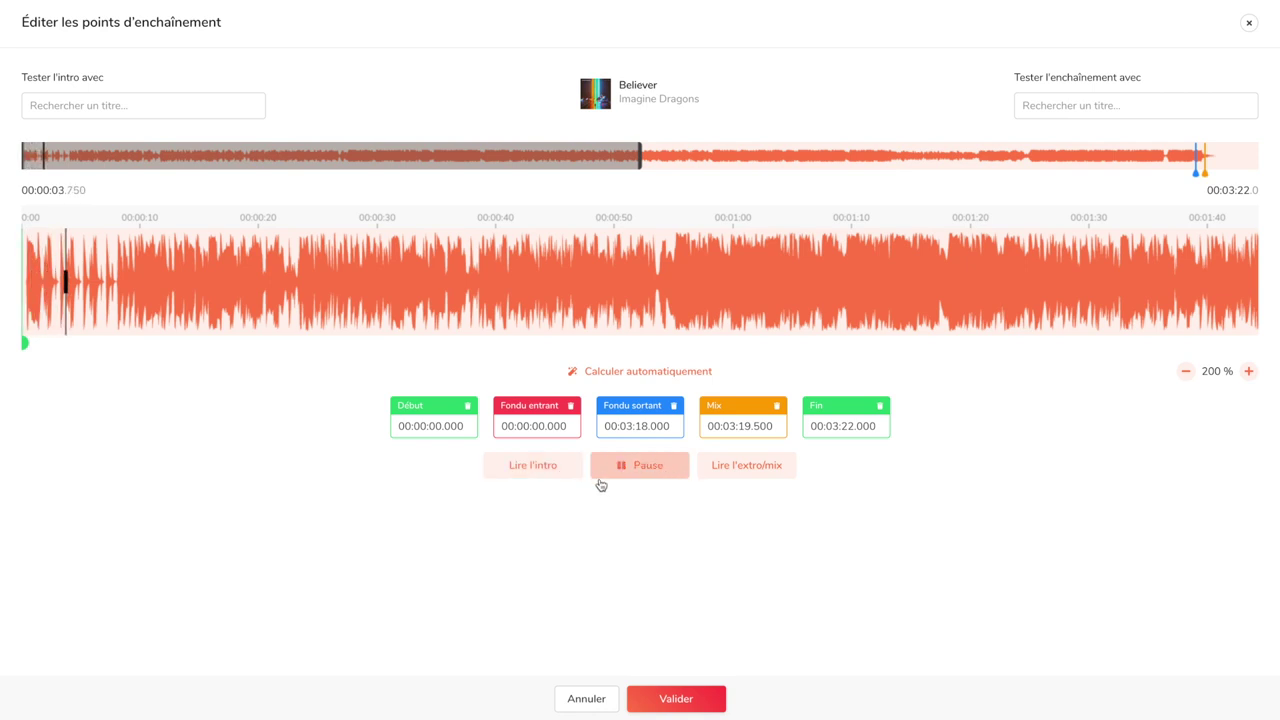
click(658, 475)
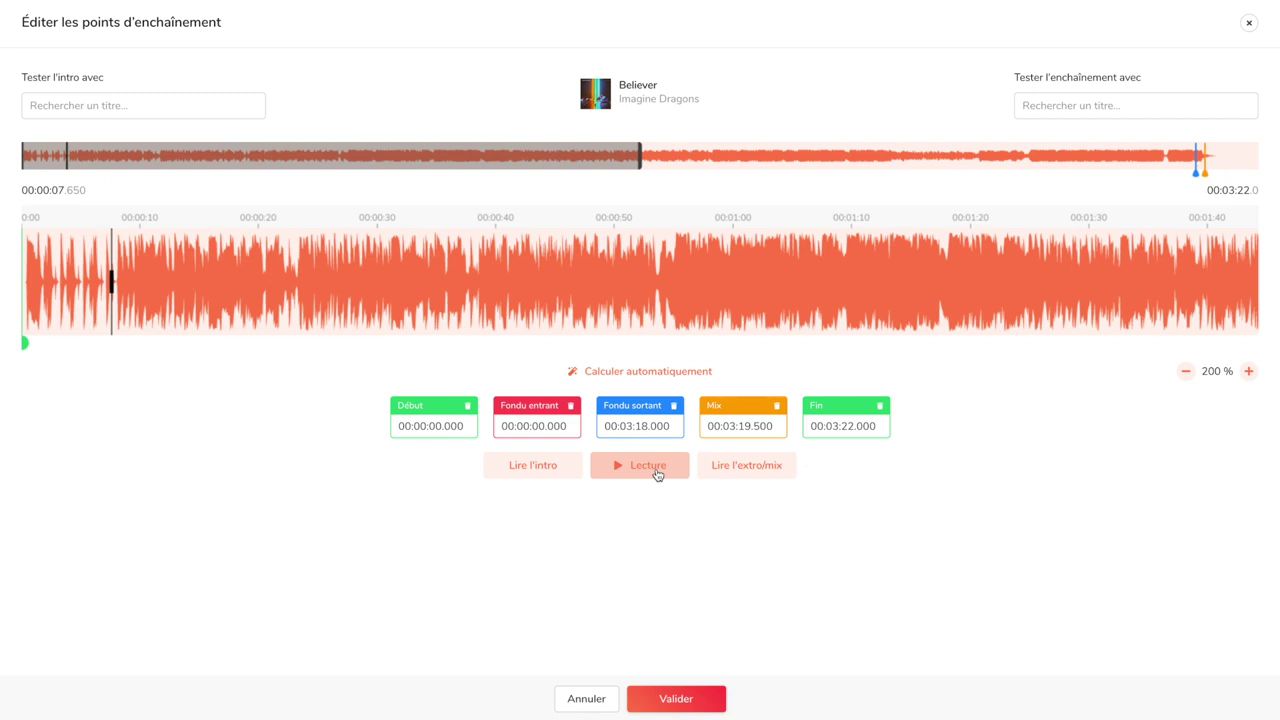
click(544, 413)
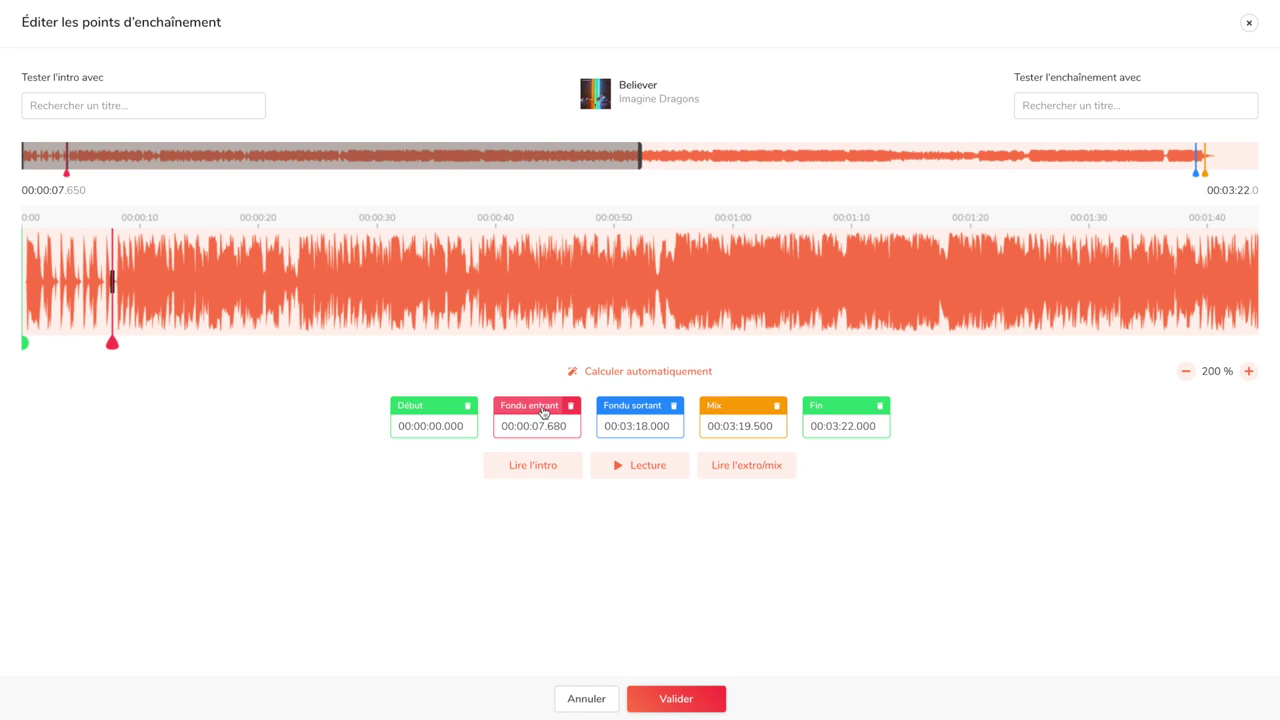
click(541, 472)
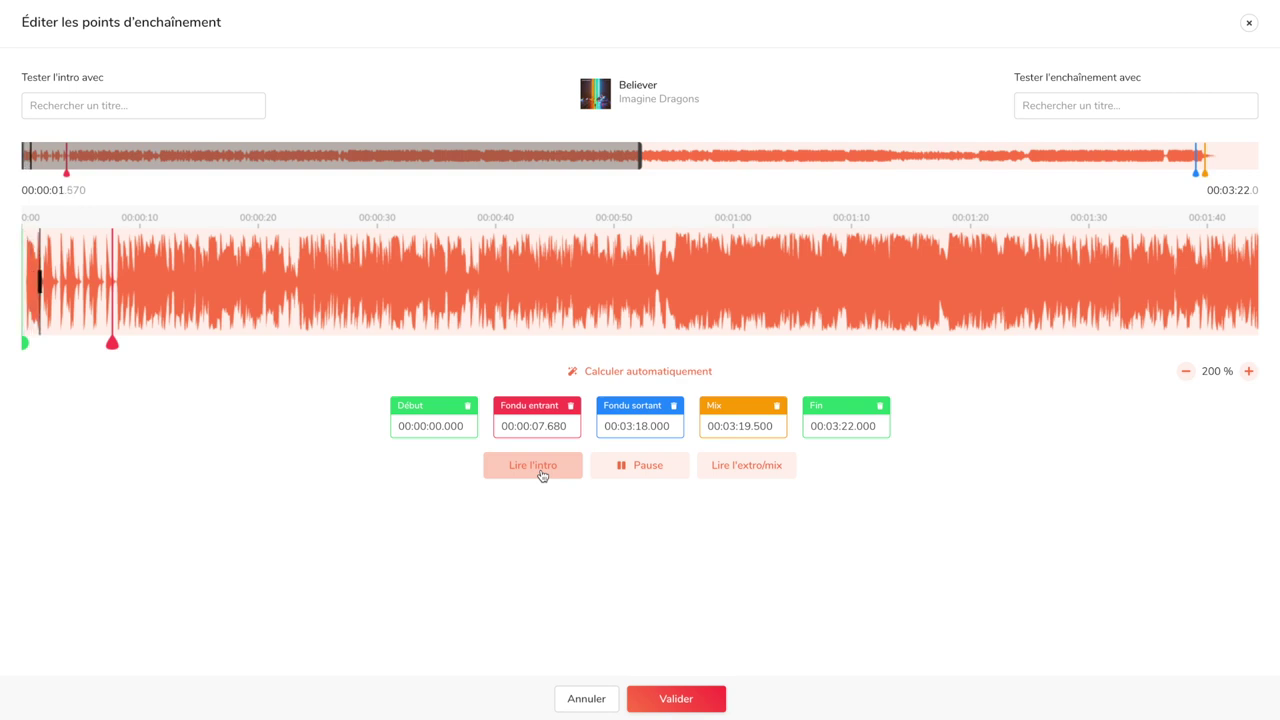
click(637, 467)
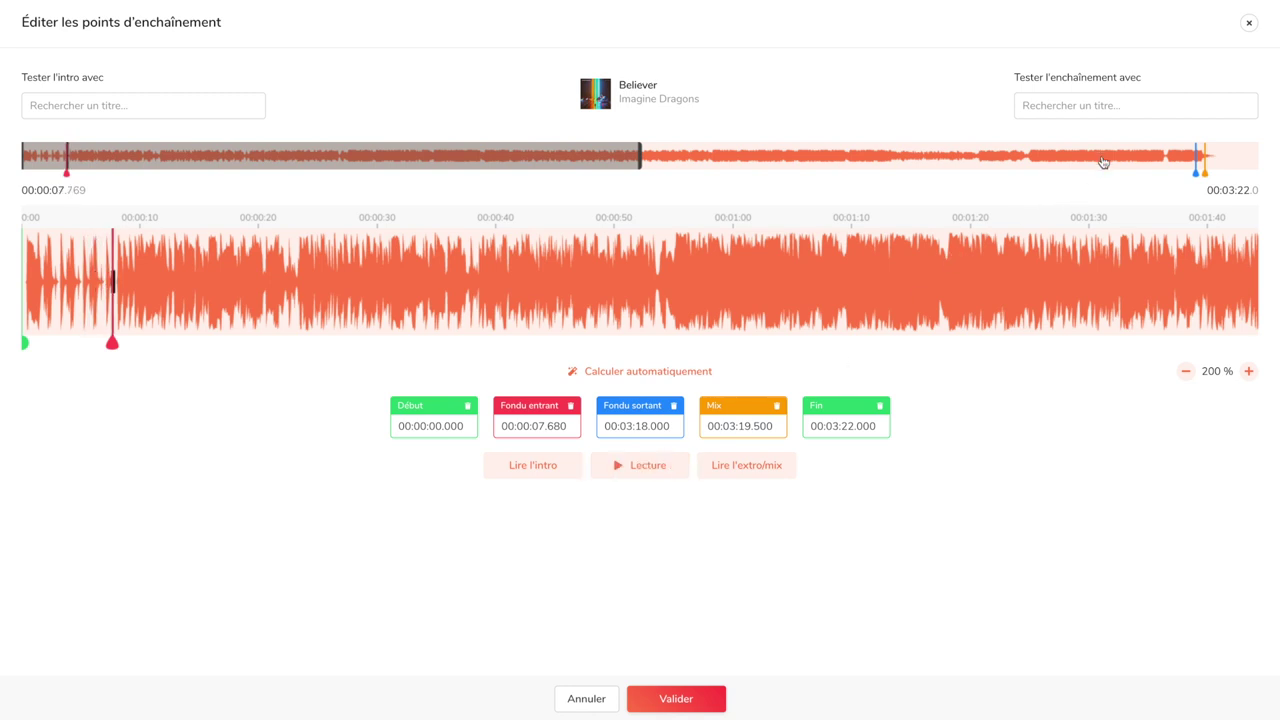
Set Believer's fade-out point at 00:03:12.740 and preview from there
click(1103, 158)
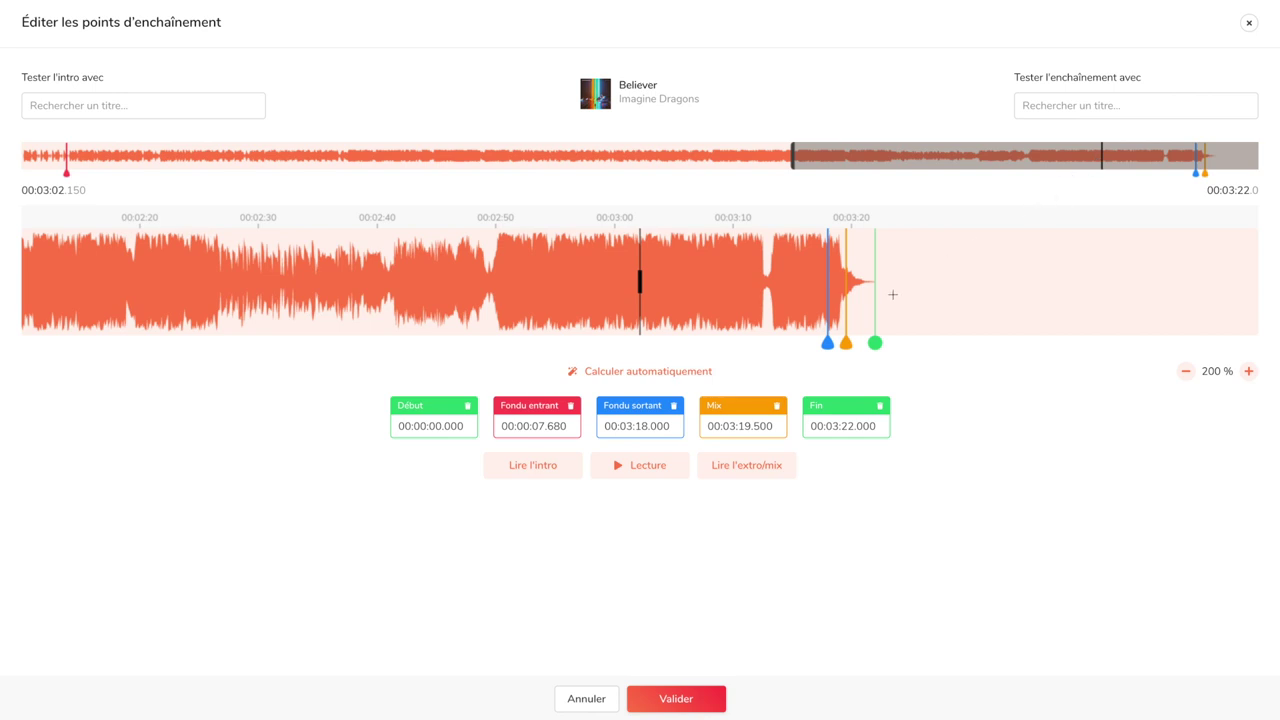
click(732, 476)
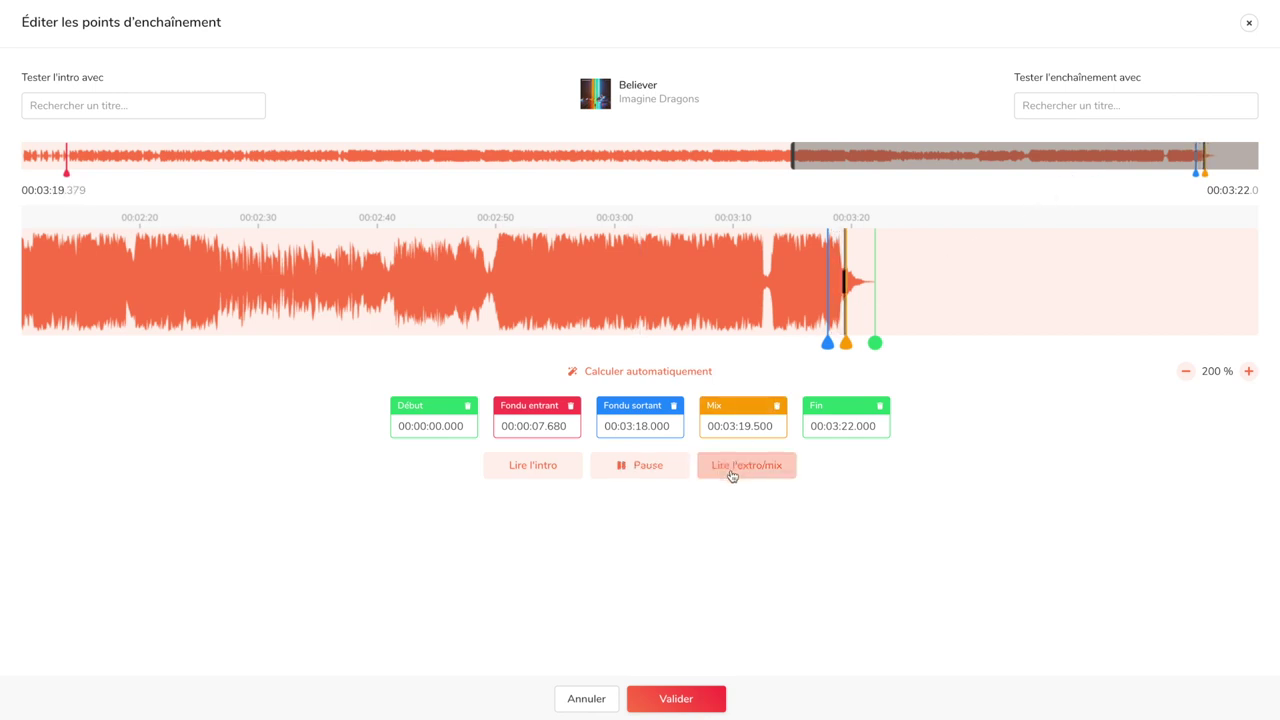
click(674, 476)
click(765, 262)
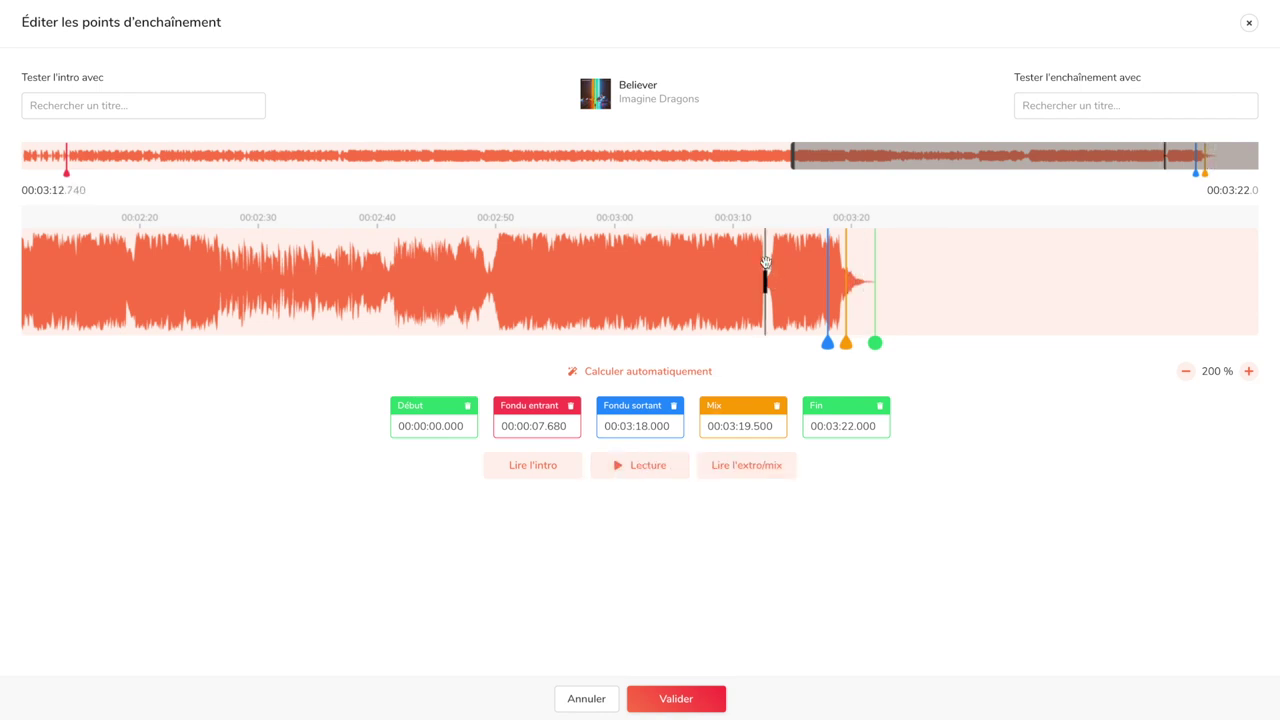
click(647, 407)
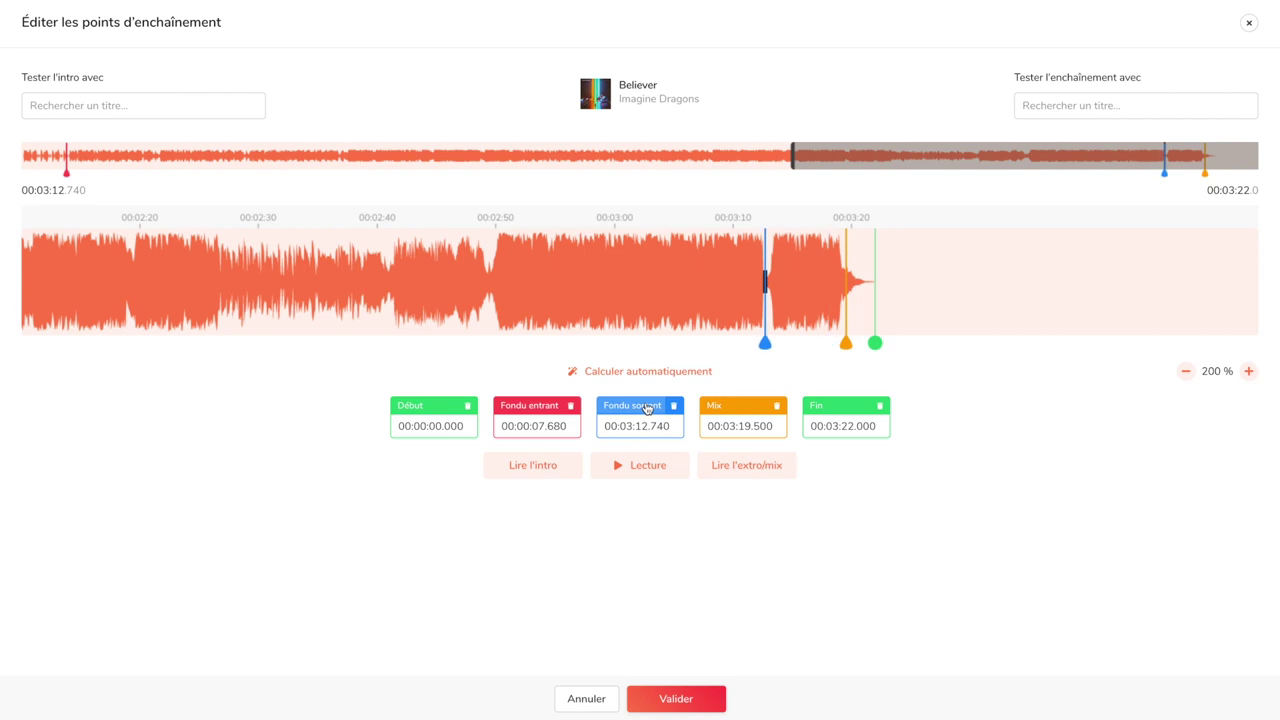
click(646, 468)
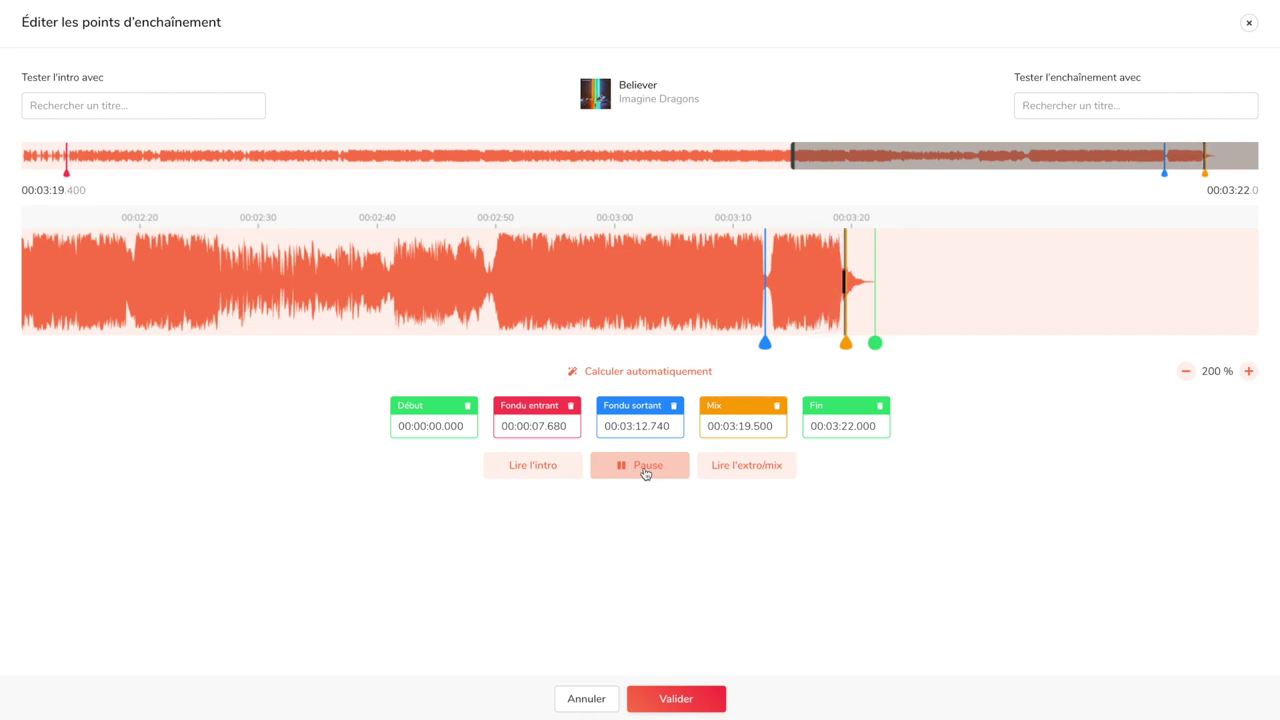
click(645, 473)
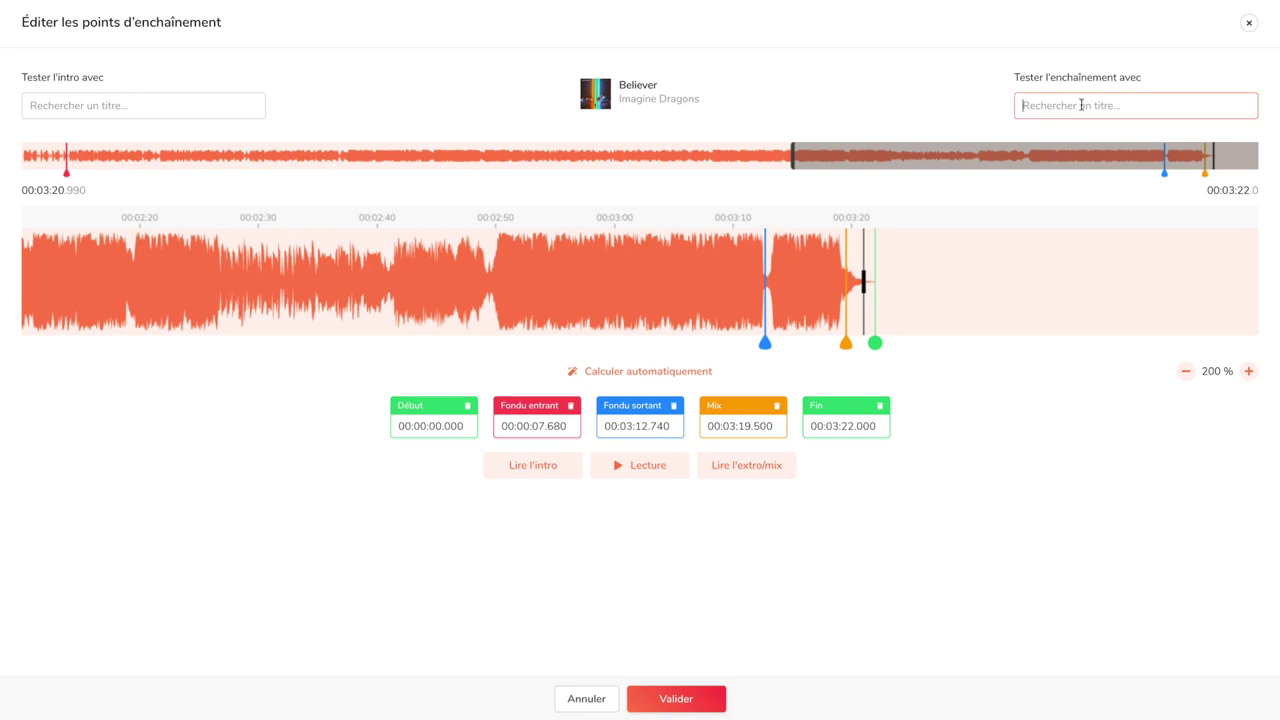
Preview the transition into Boulevard of Broken Dreams and save the crossfade points
text(boule)
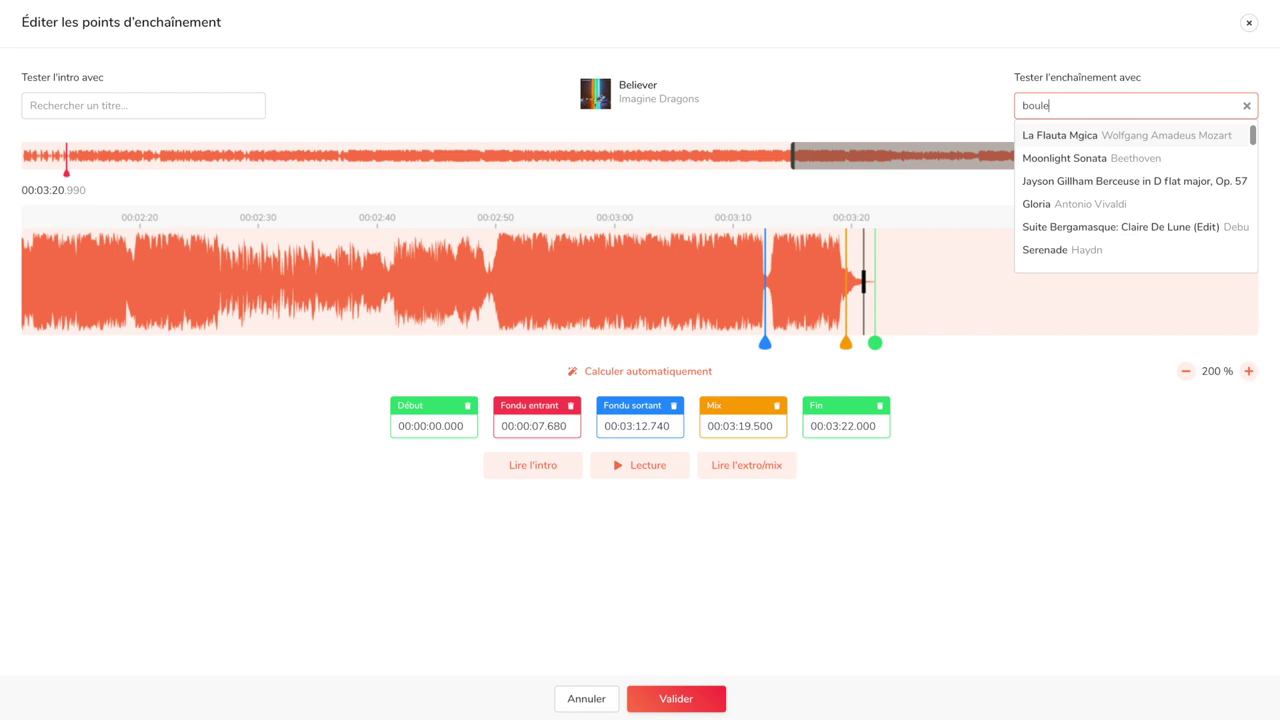
text(vard)
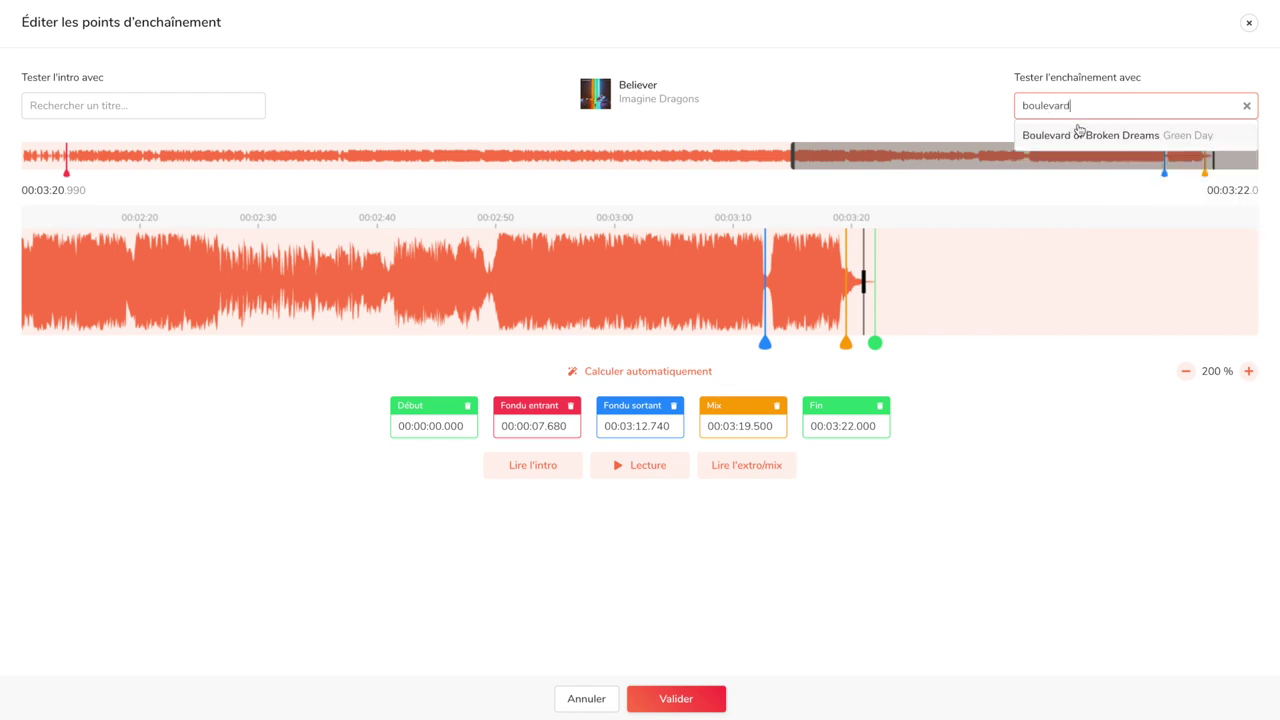
click(1080, 131)
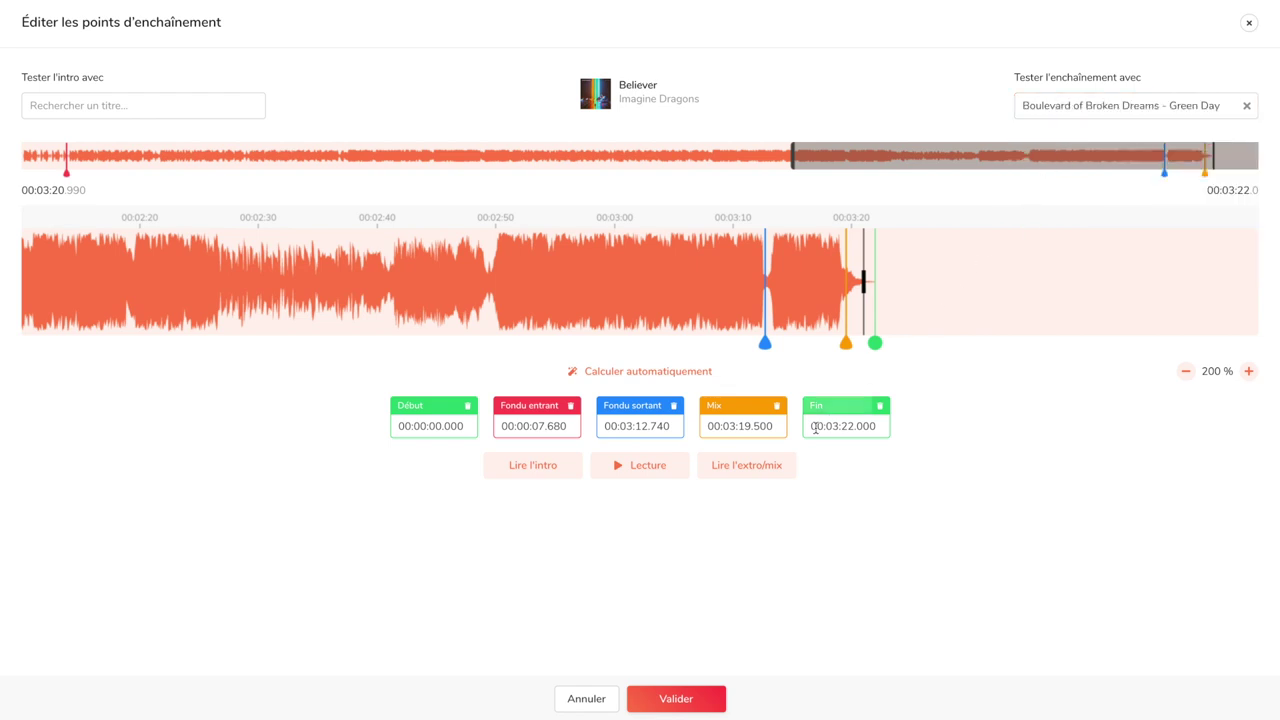
click(780, 475)
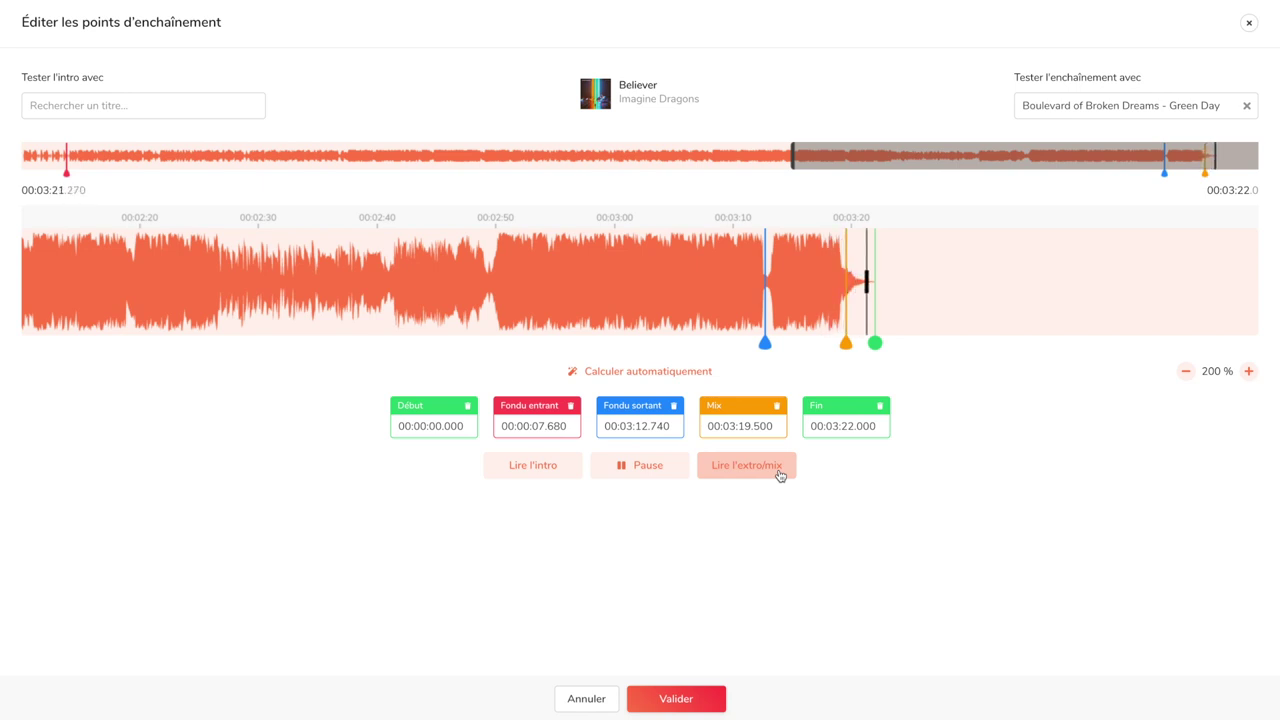
click(648, 470)
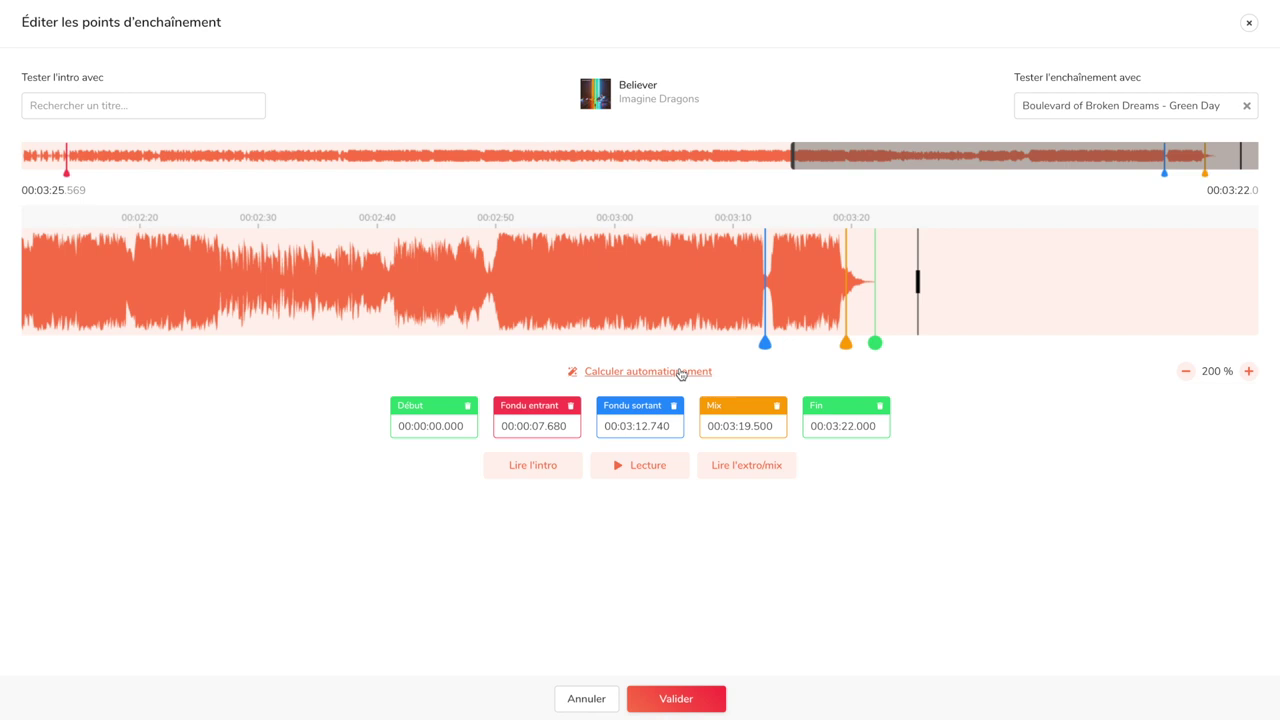
click(684, 698)
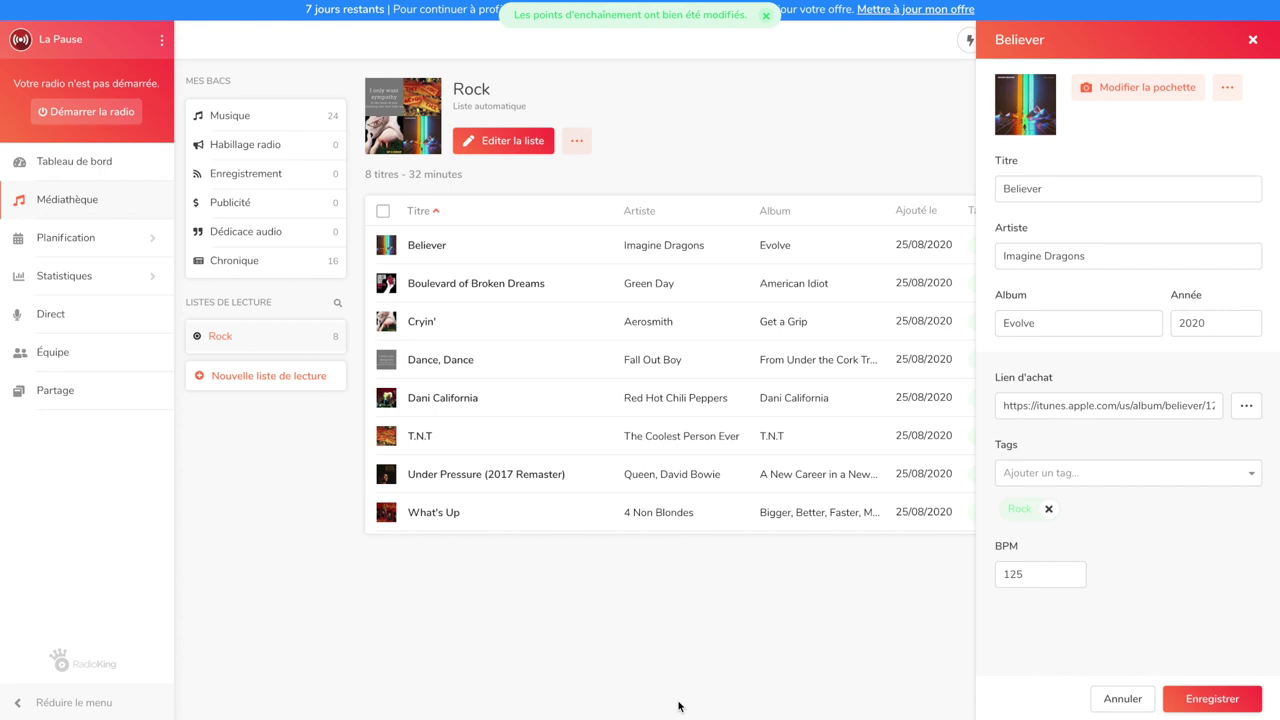
Close Believer's details and browse the Musique, Habillage radio and Enregistrement libraries
click(1254, 40)
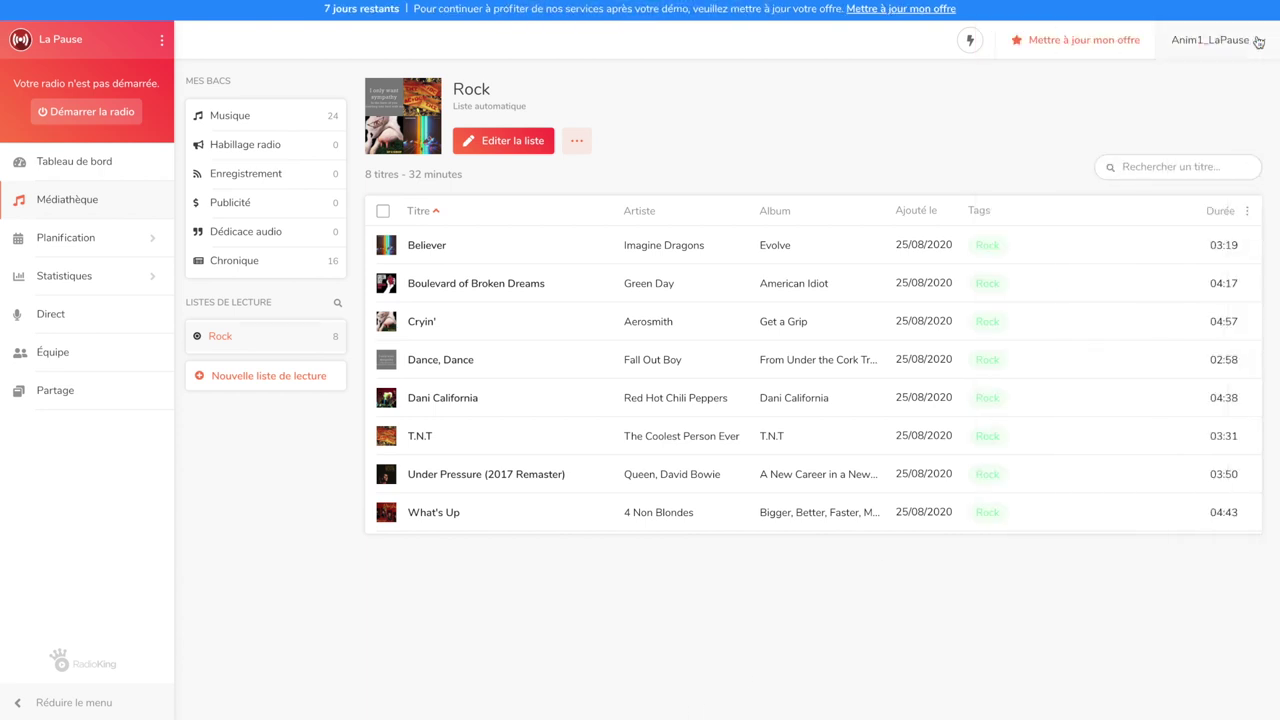
click(198, 125)
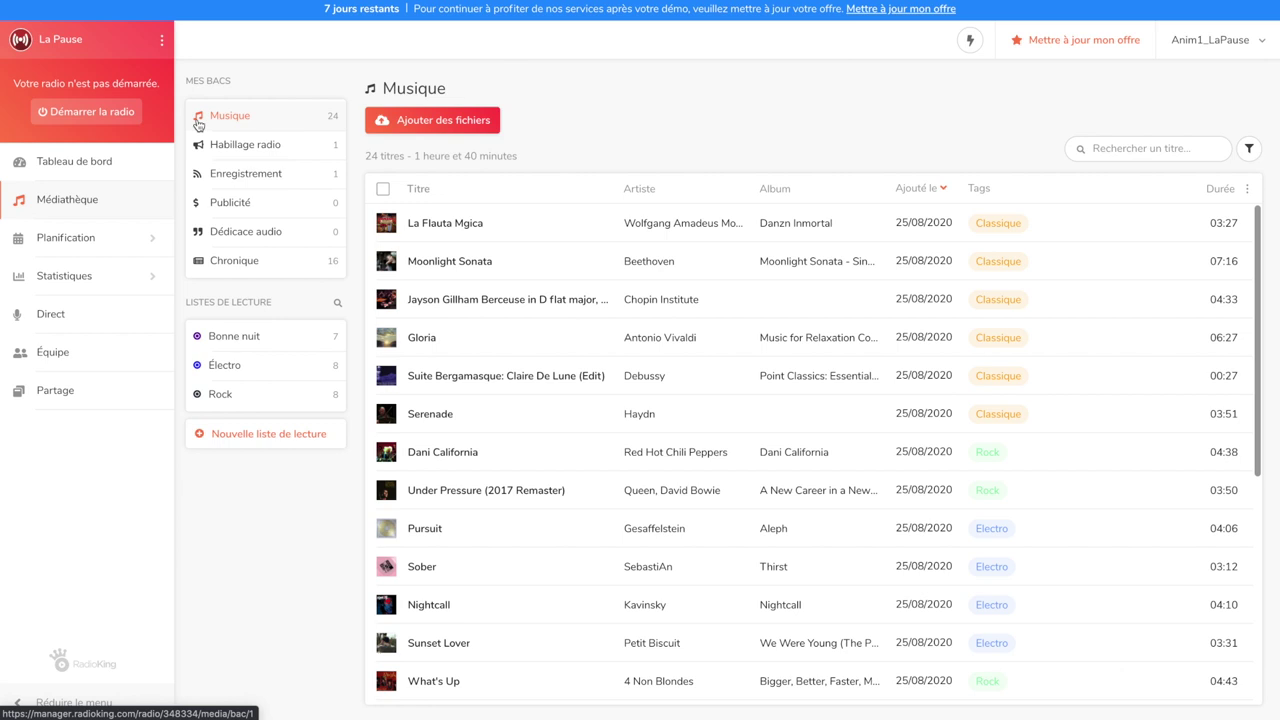
click(199, 148)
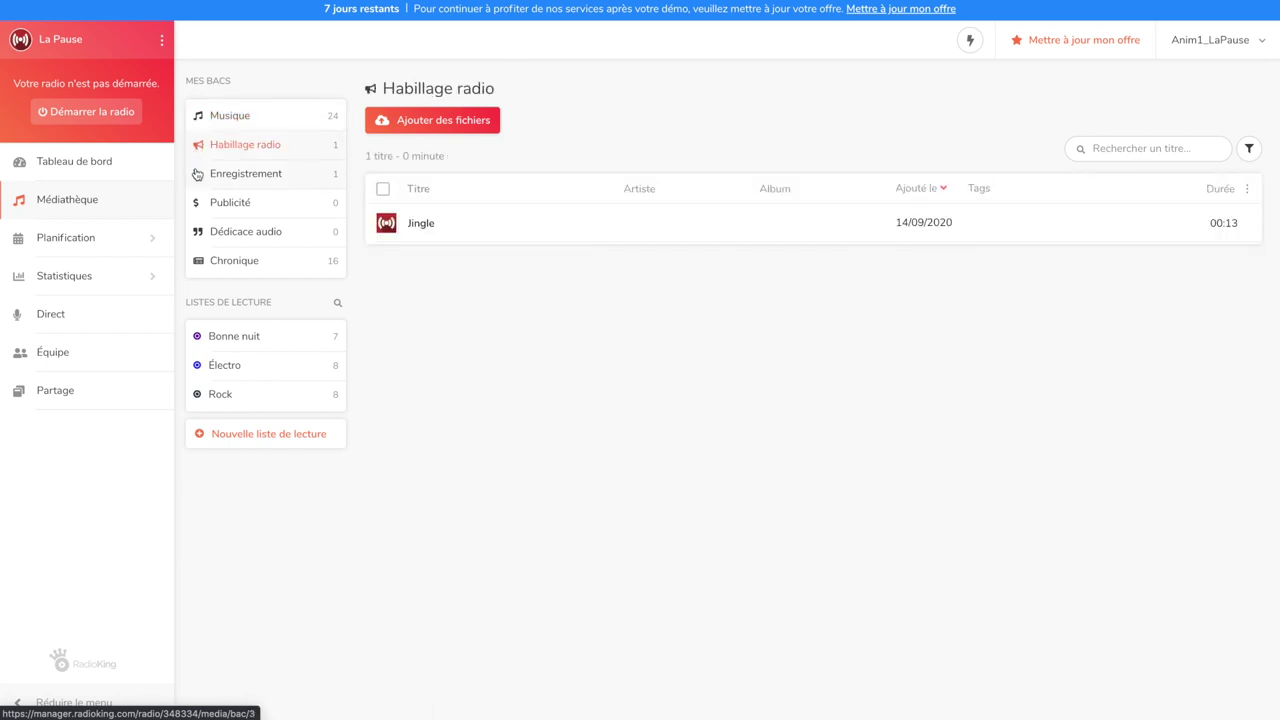
click(197, 178)
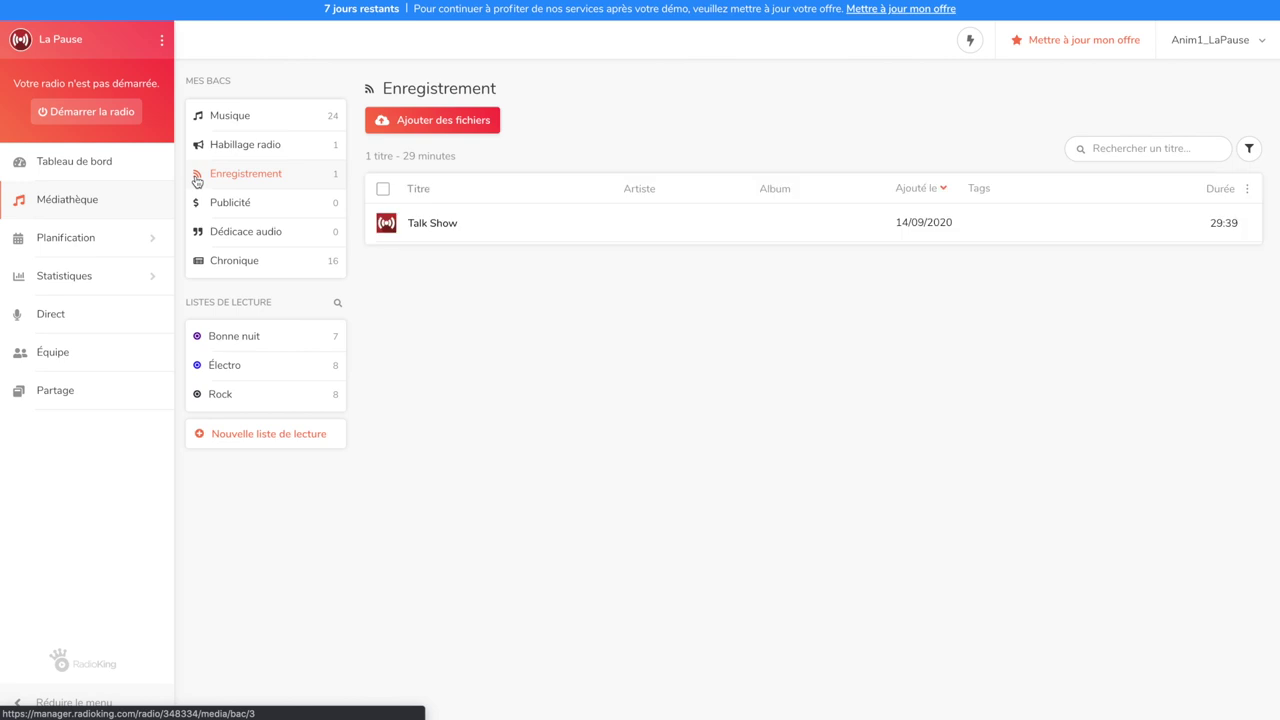
Review the Bonne nuit and Électro playlists, then go to Planification > Programmes
click(198, 340)
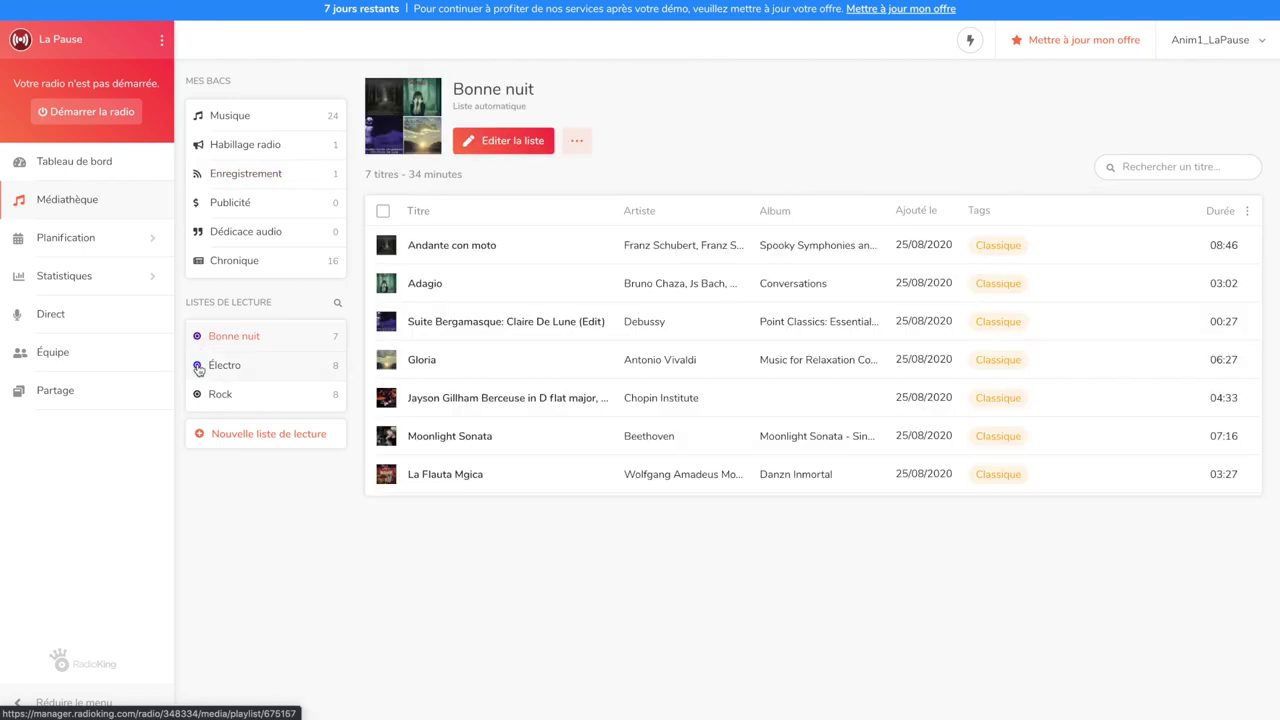
click(198, 368)
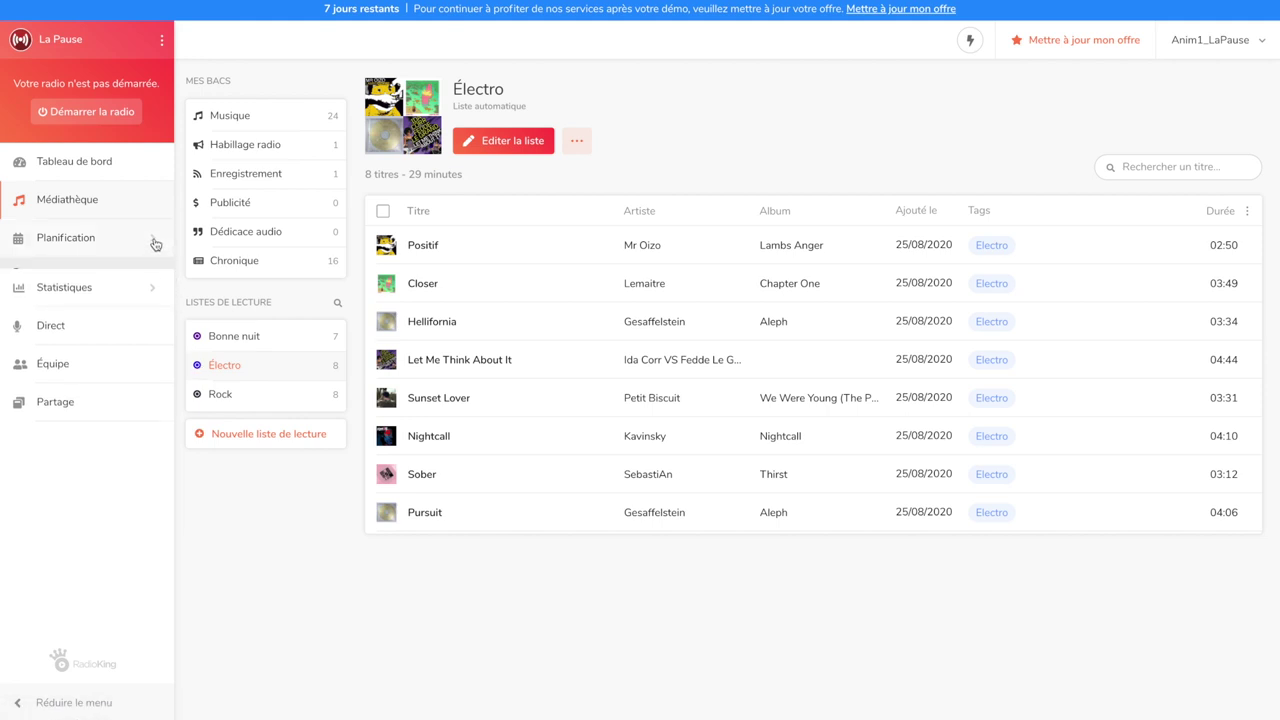
click(77, 239)
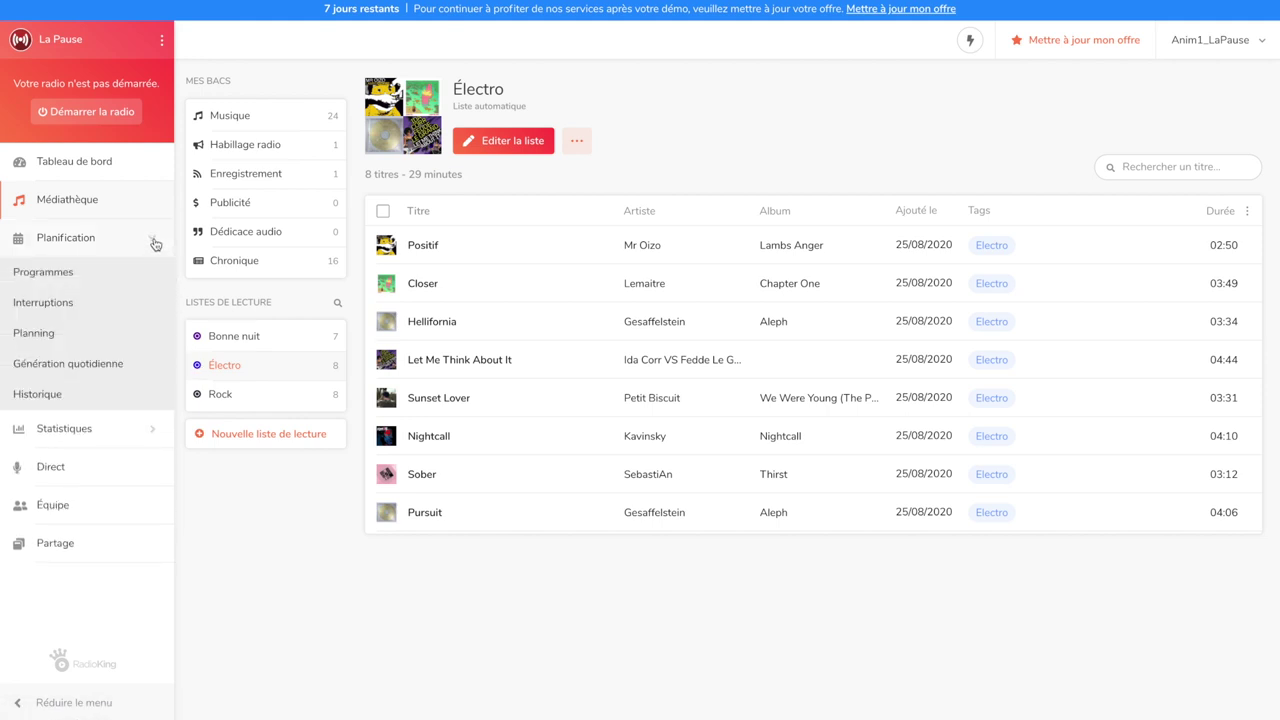
click(74, 278)
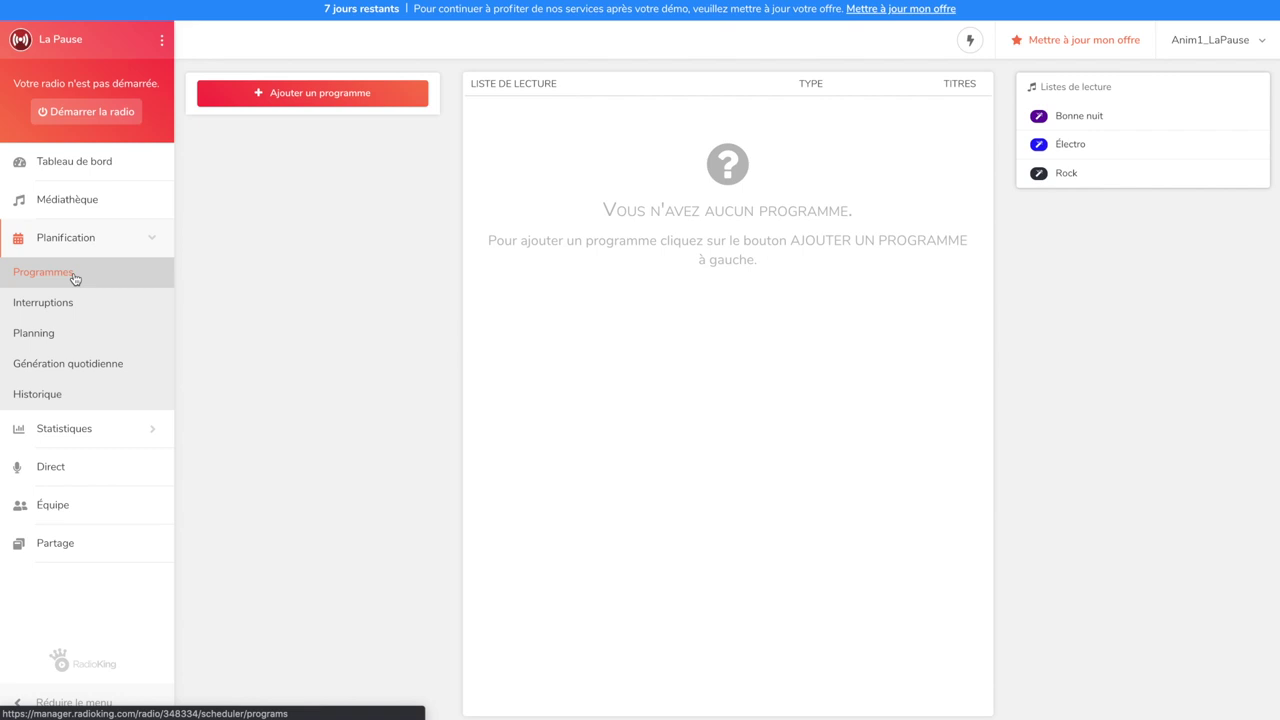
Create a dark red programme titled 'Après-midi'
click(259, 93)
click(542, 187)
text(Après-midi)
click(781, 258)
click(828, 455)
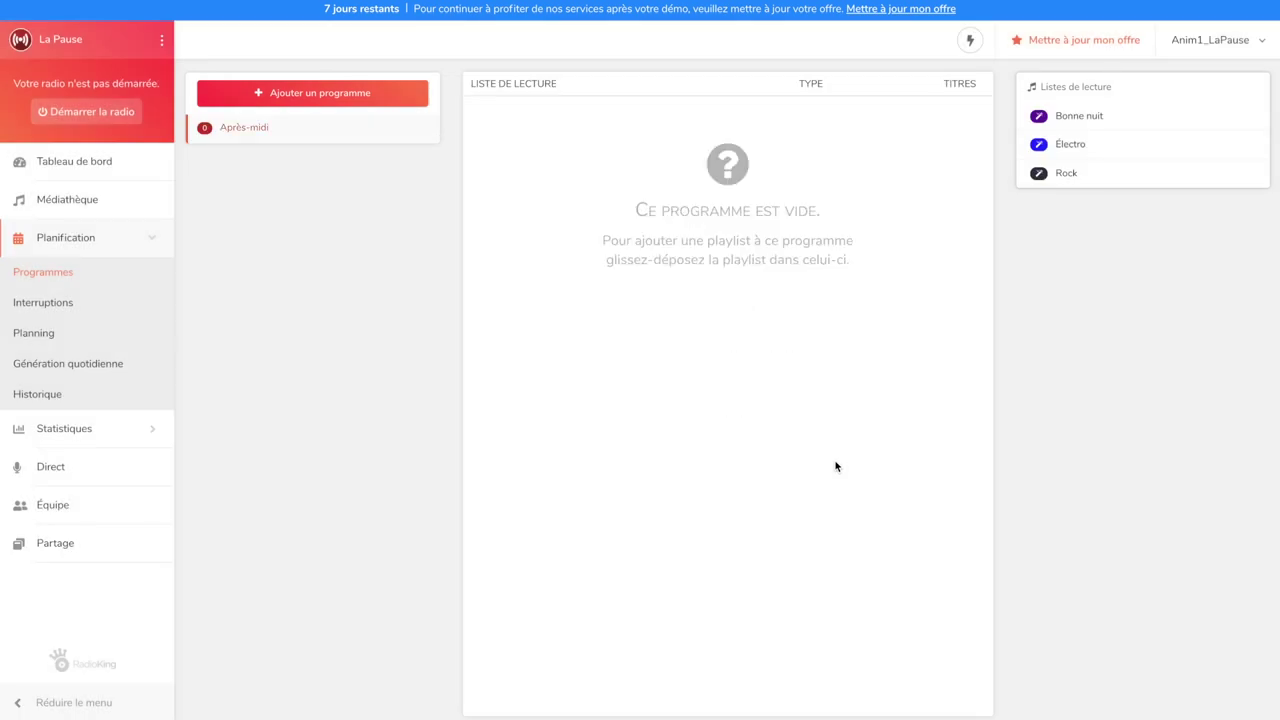
Add the Électro playlist to Après-midi in random order with 4 tracks
click(1068, 148)
click(817, 144)
key(Escape)
click(753, 186)
click(710, 186)
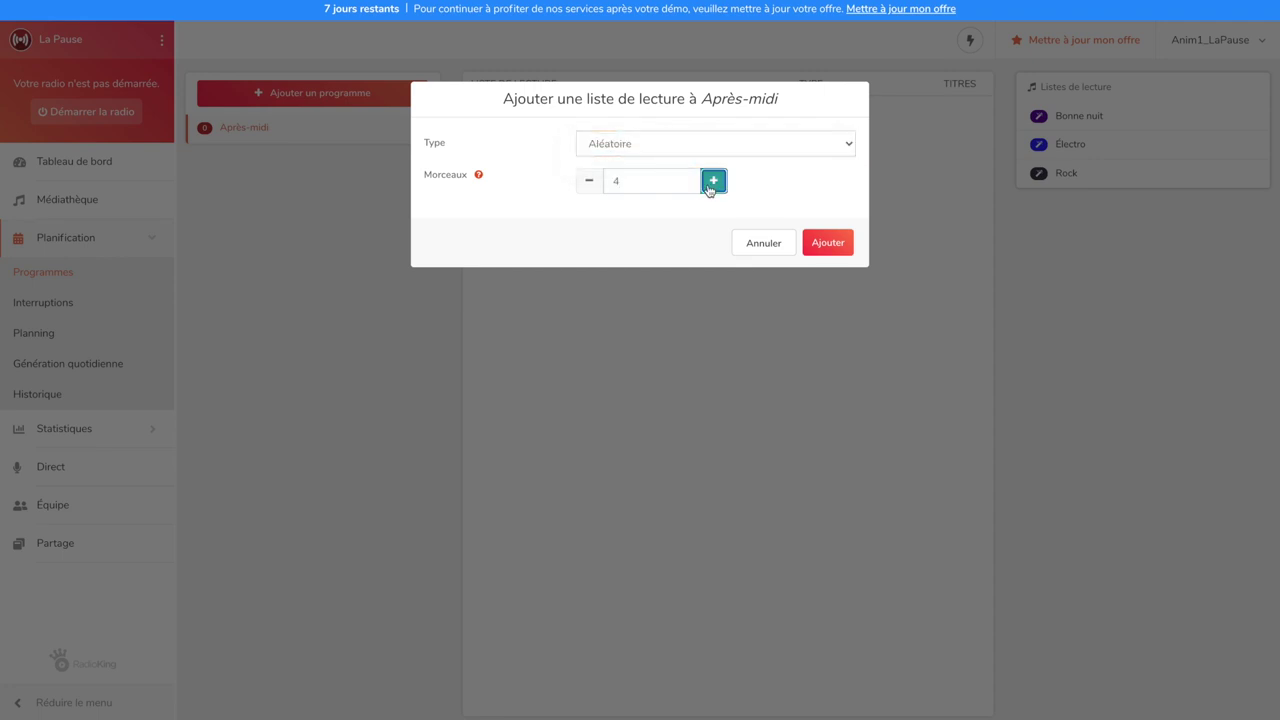
click(827, 244)
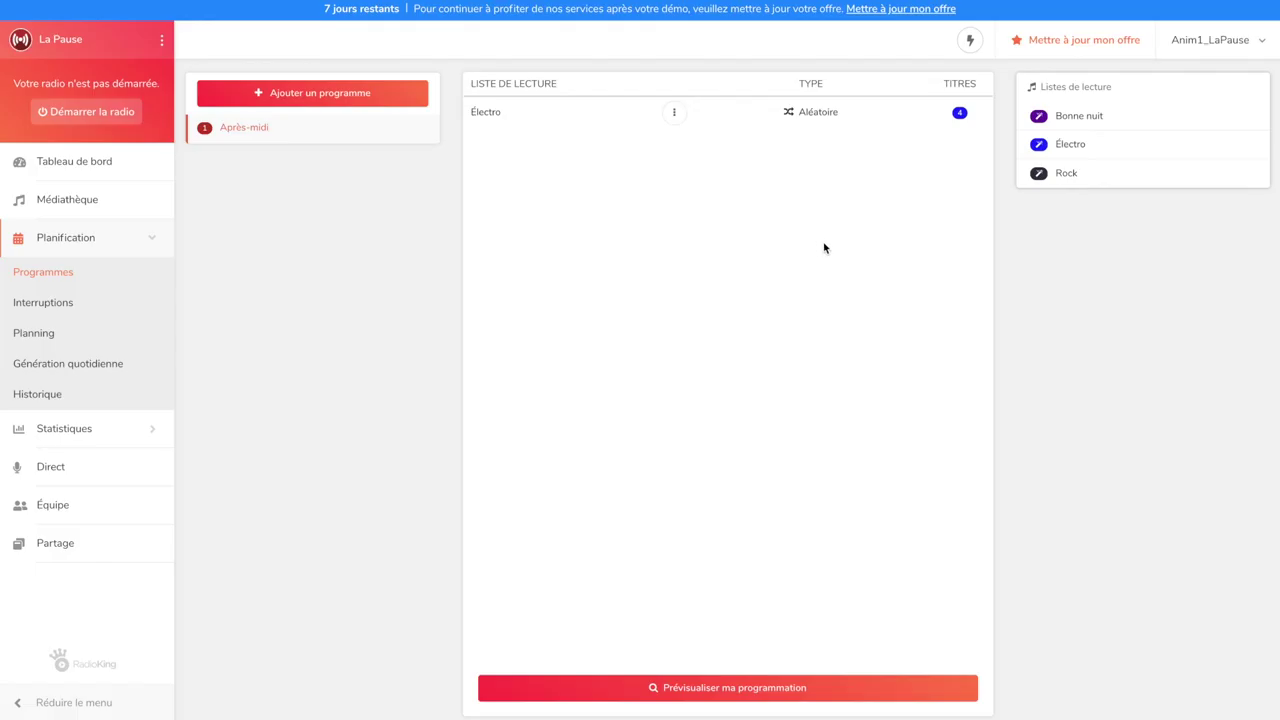
Add the Rock playlist to Après-midi in random order with 6 tracks
click(1039, 172)
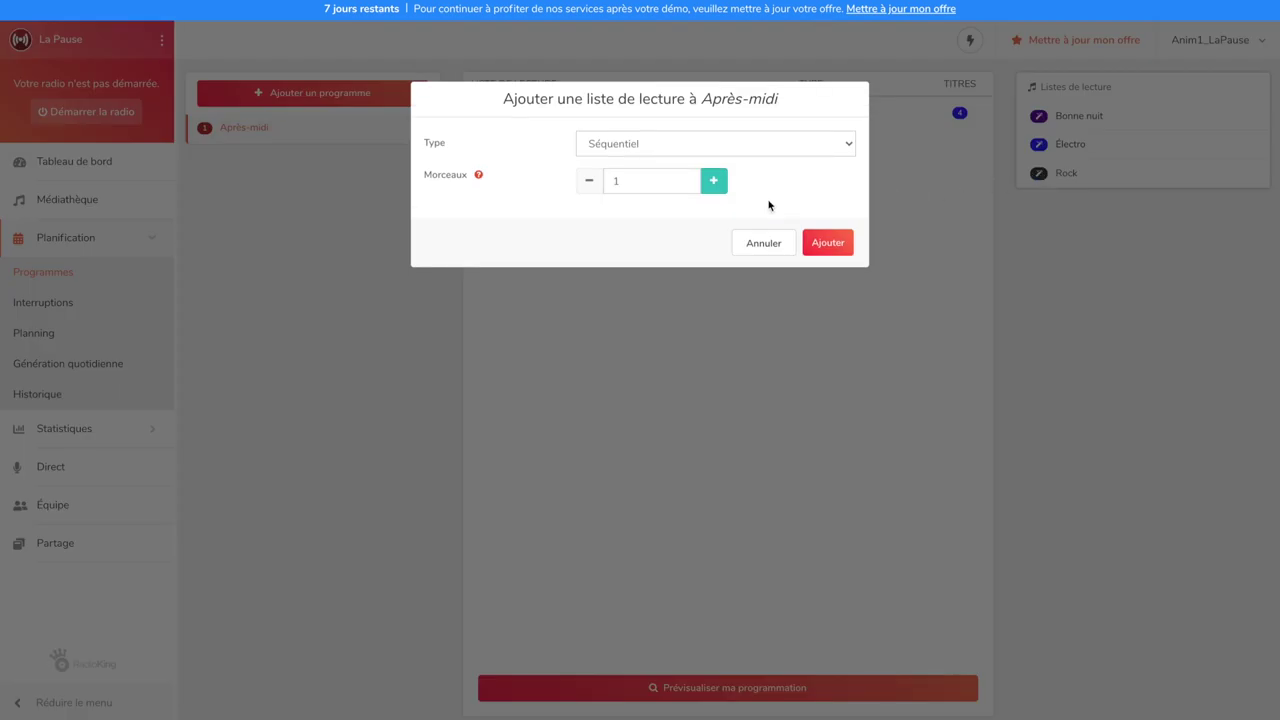
click(722, 152)
click(722, 160)
click(715, 183)
click(846, 250)
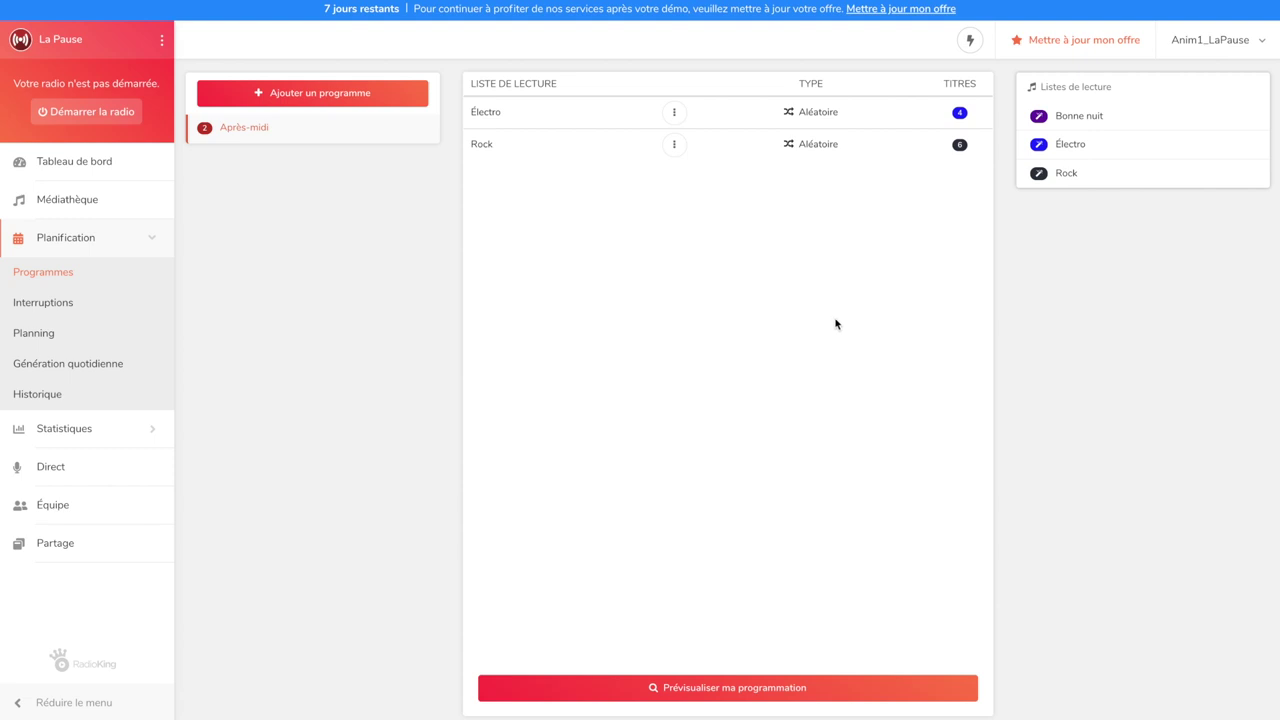
click(727, 692)
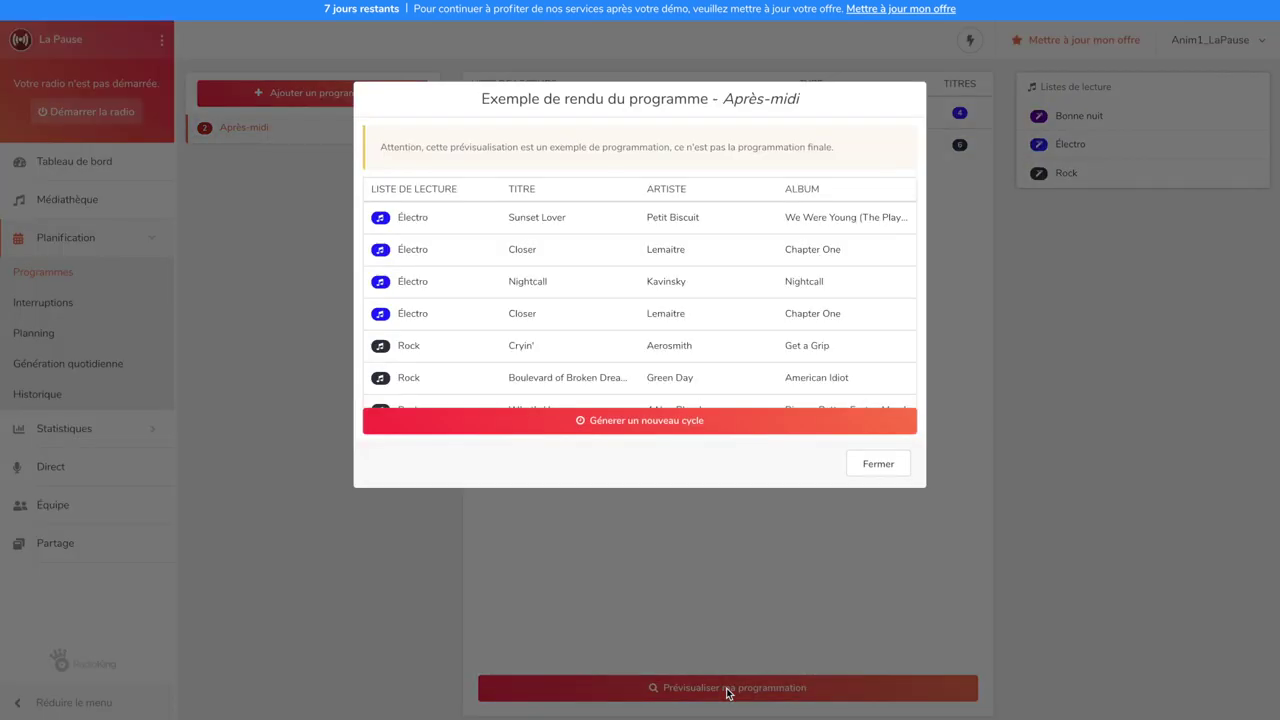
scroll(757, 371, down, 3)
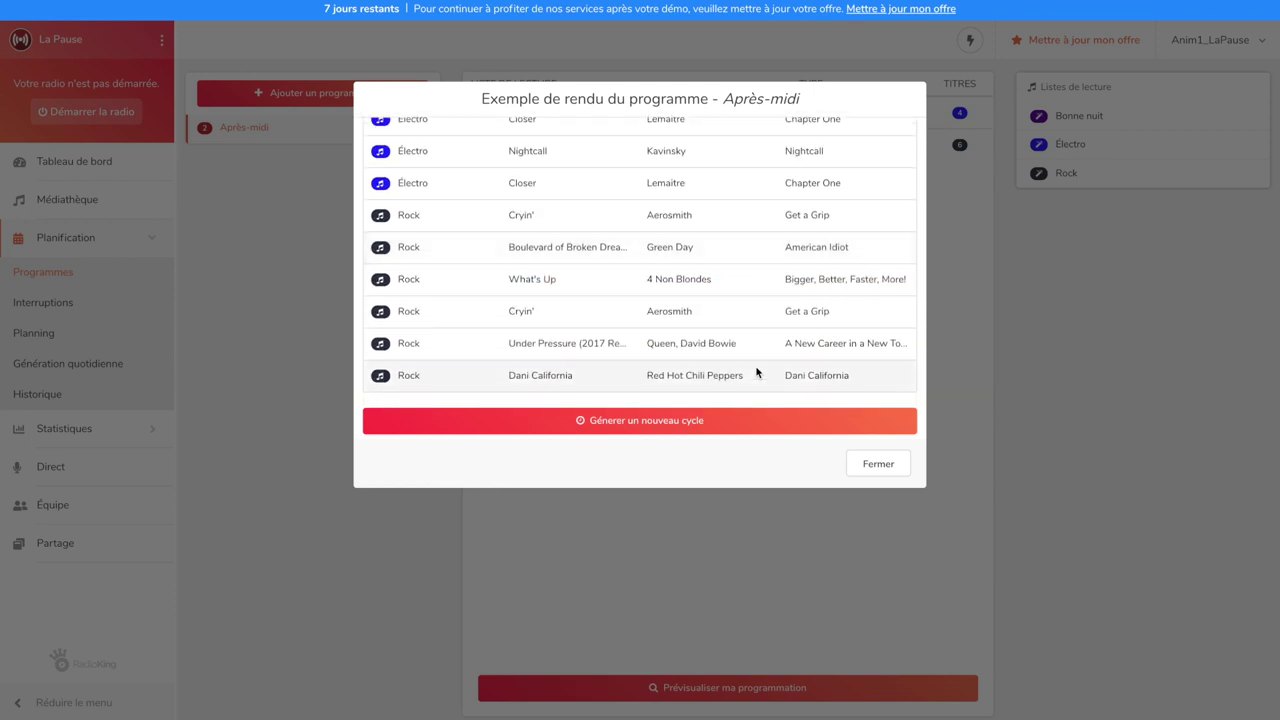
click(867, 468)
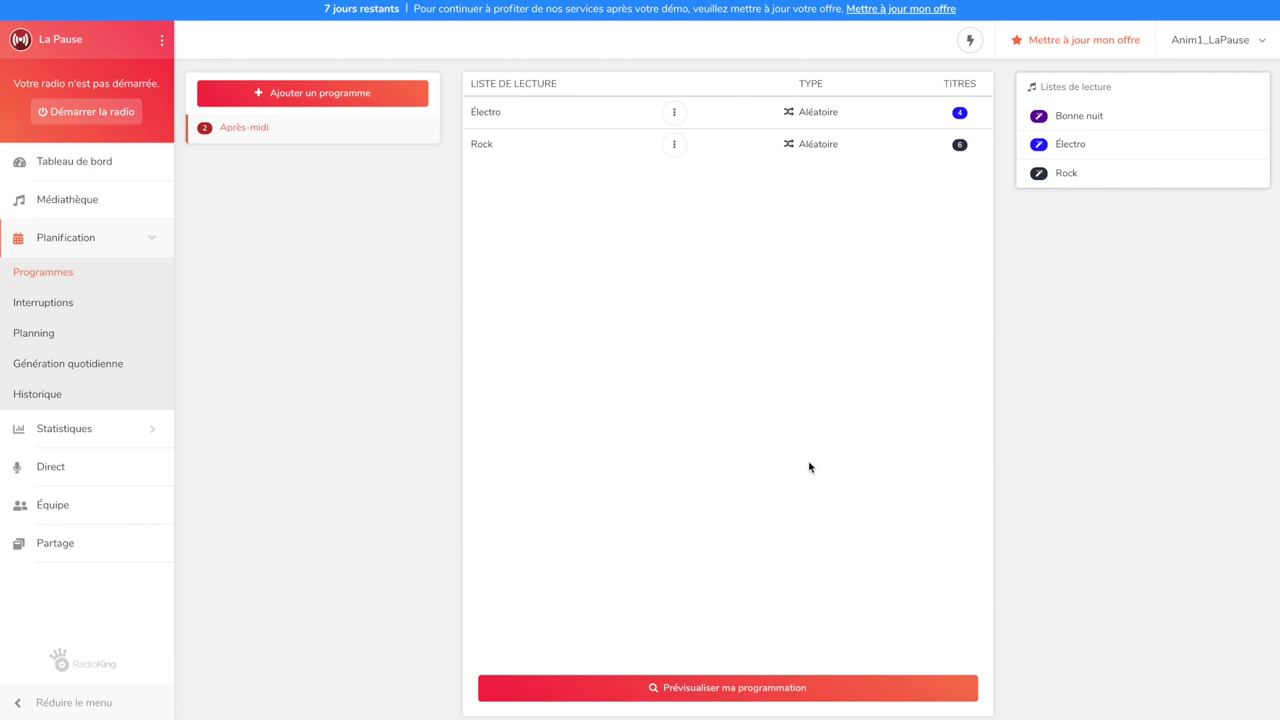
click(73, 310)
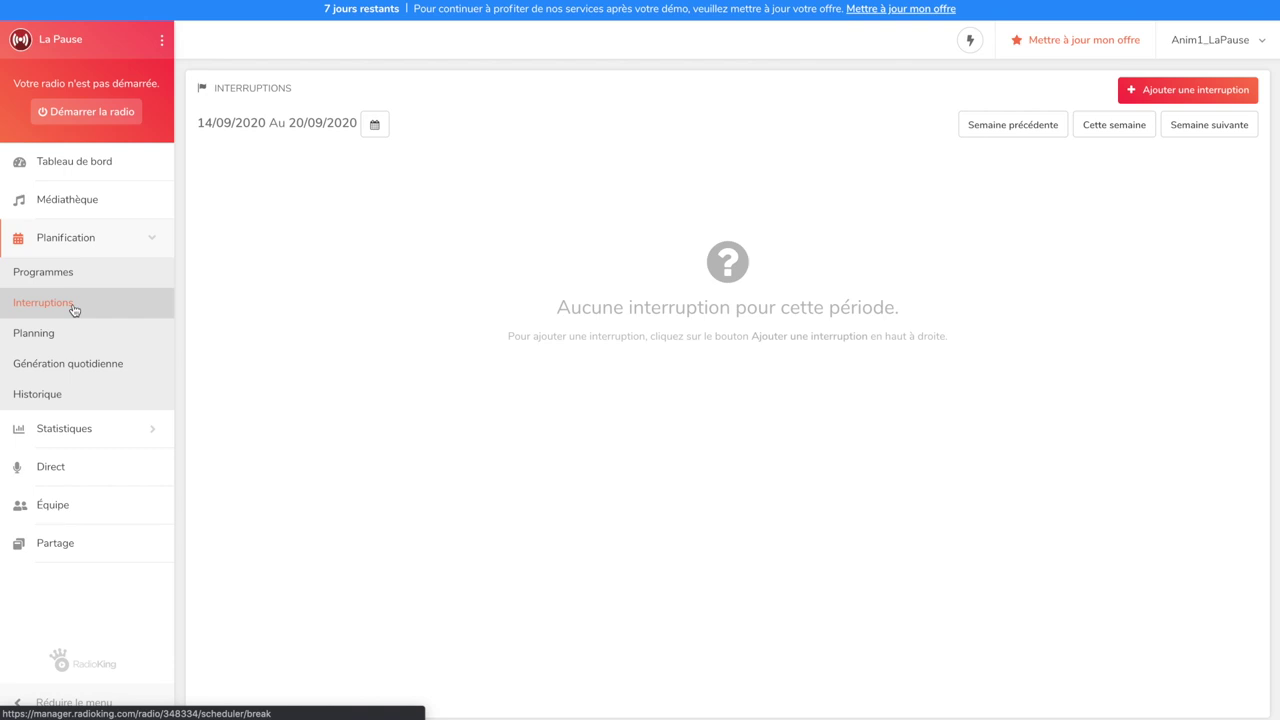
Start a new interruption with broadcast time 19:00
click(1133, 92)
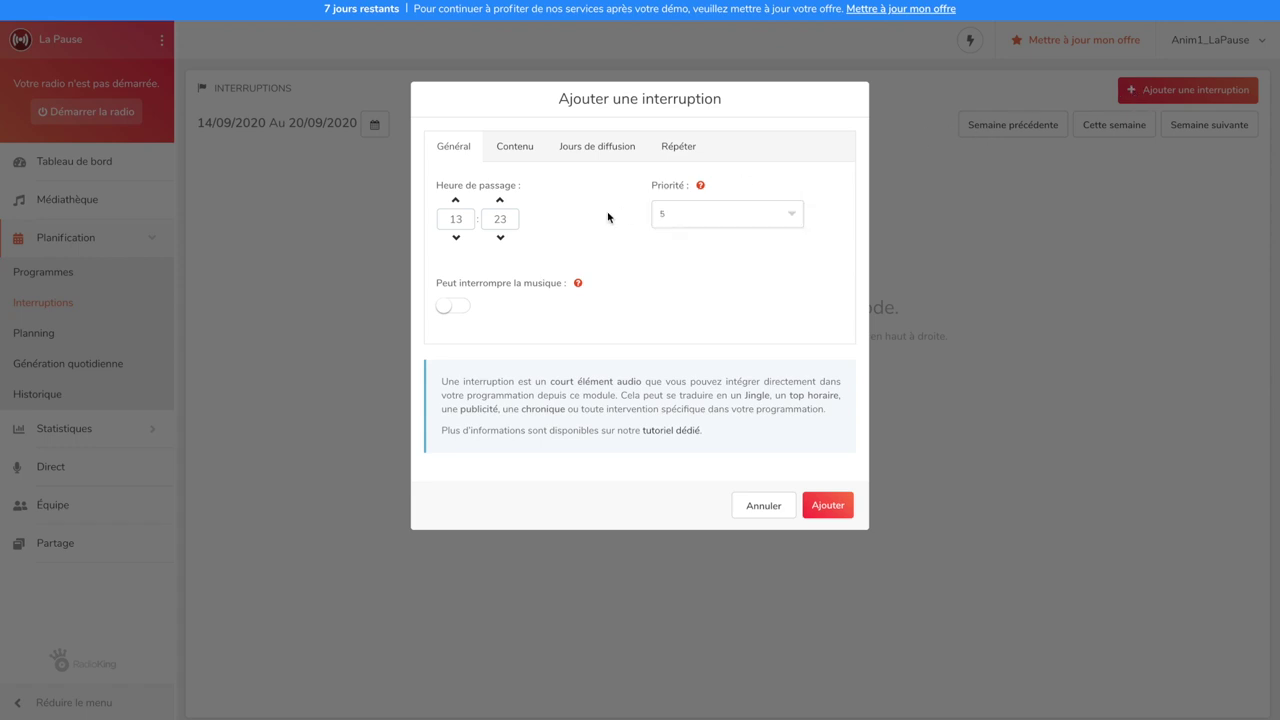
double_click(449, 219)
text(19)
key(Tab)
text(00)
Choose the Talk Show track as the interruption content
click(516, 146)
click(507, 266)
text(Talk Show)
click(511, 295)
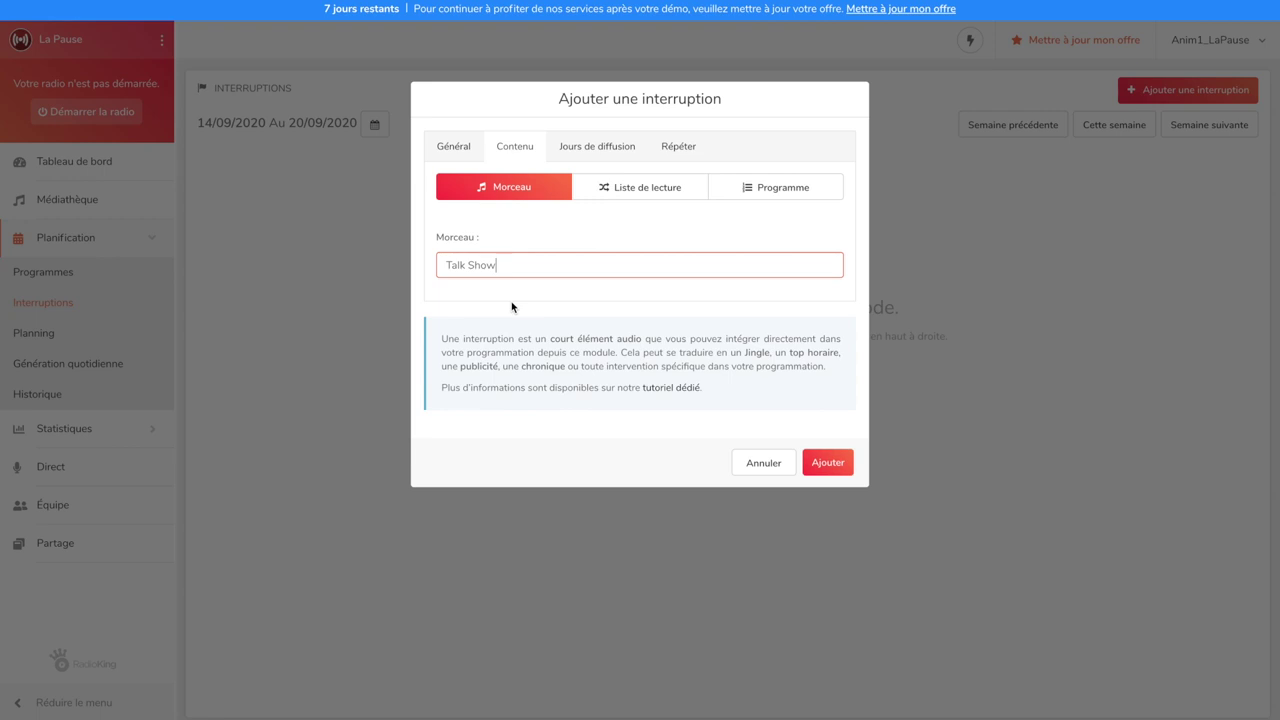
Set both start and end dates to 16/09/2020 and add the interruption
click(590, 164)
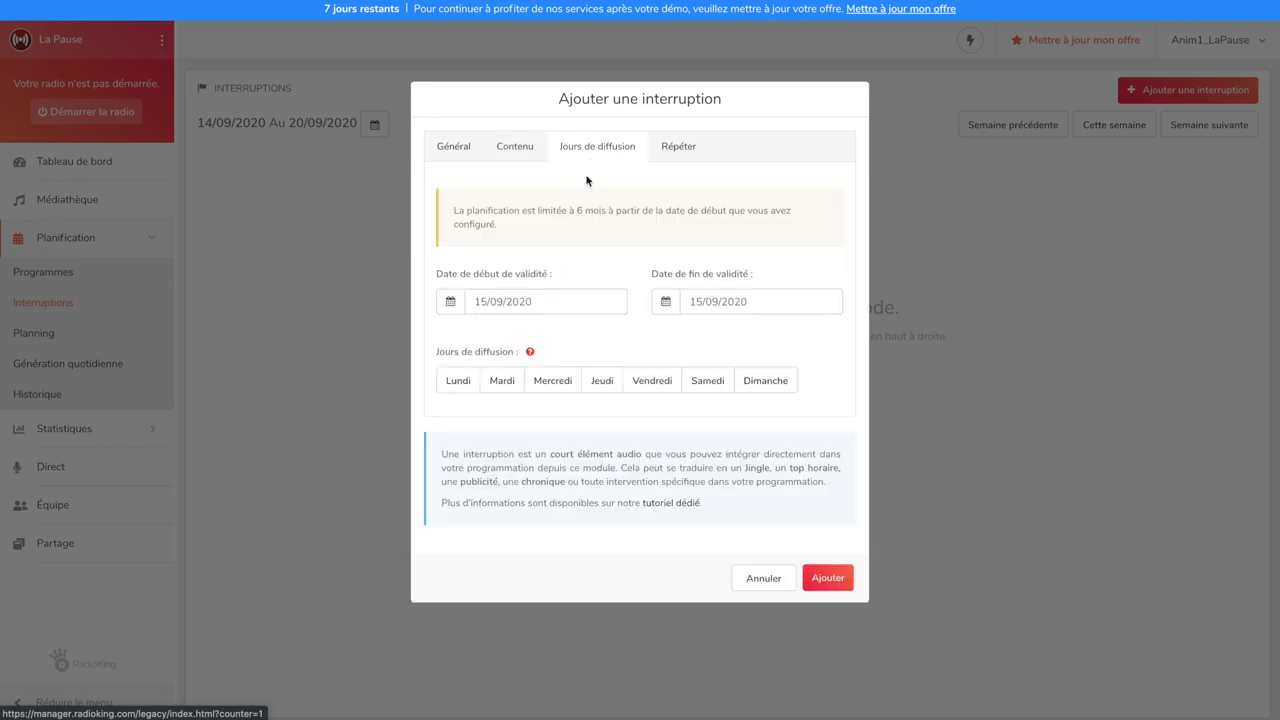
click(545, 298)
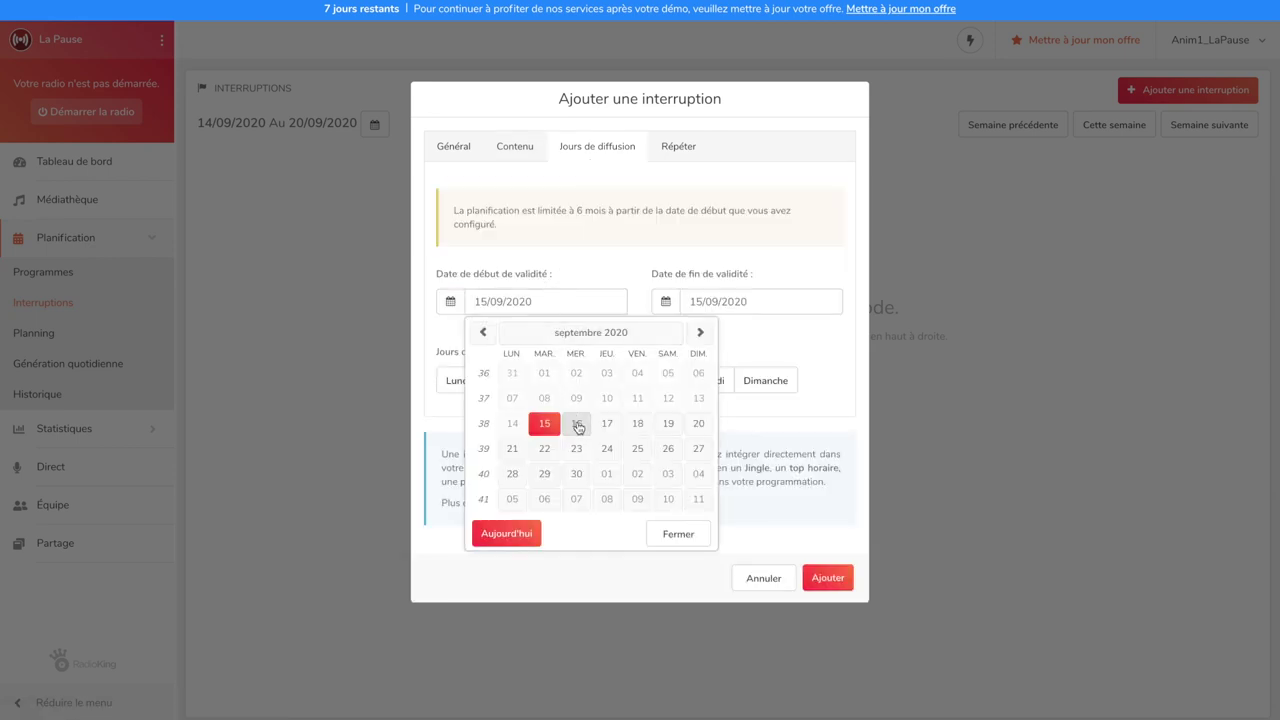
click(578, 424)
click(713, 301)
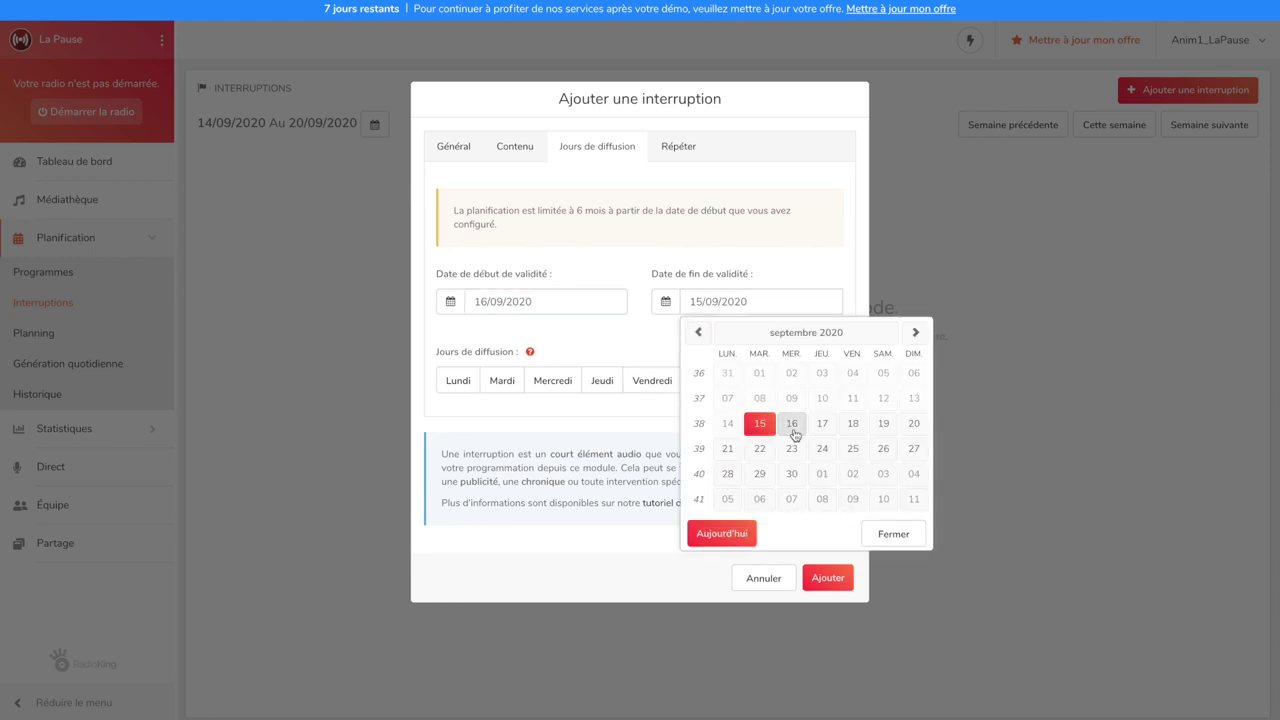
click(792, 424)
click(828, 580)
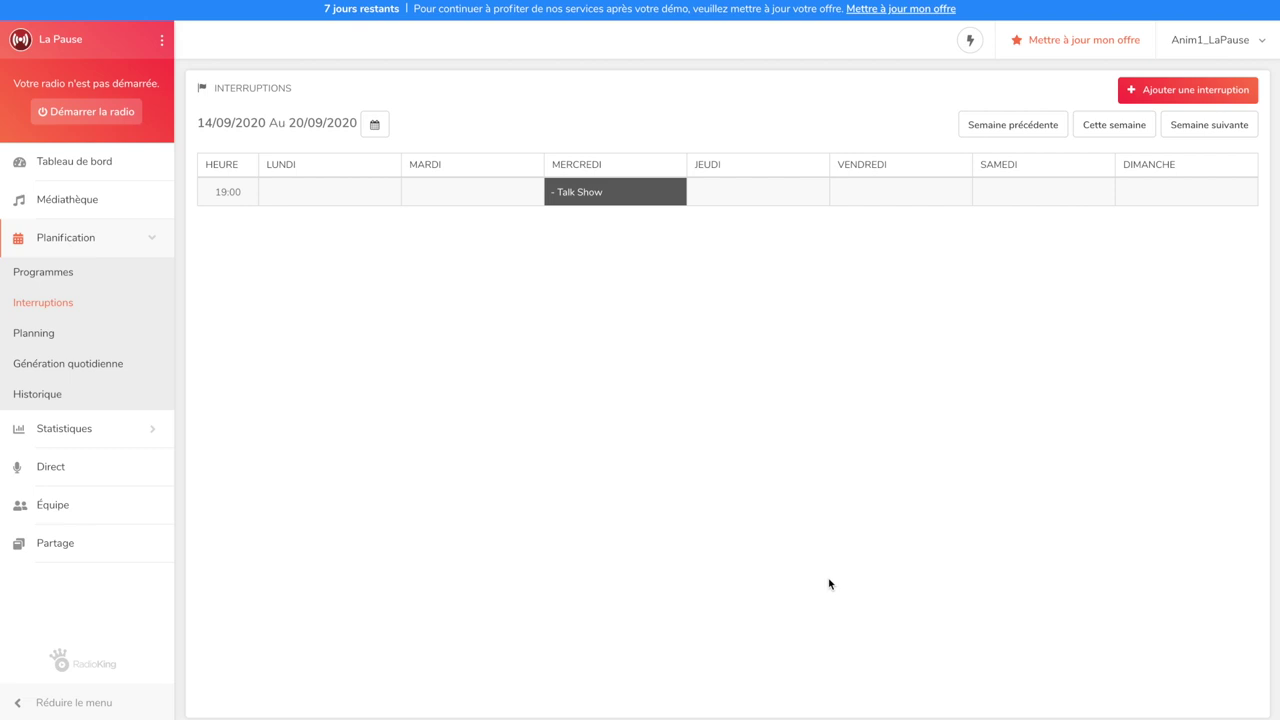
Start another interruption at 00:00 with priority 10
click(1132, 92)
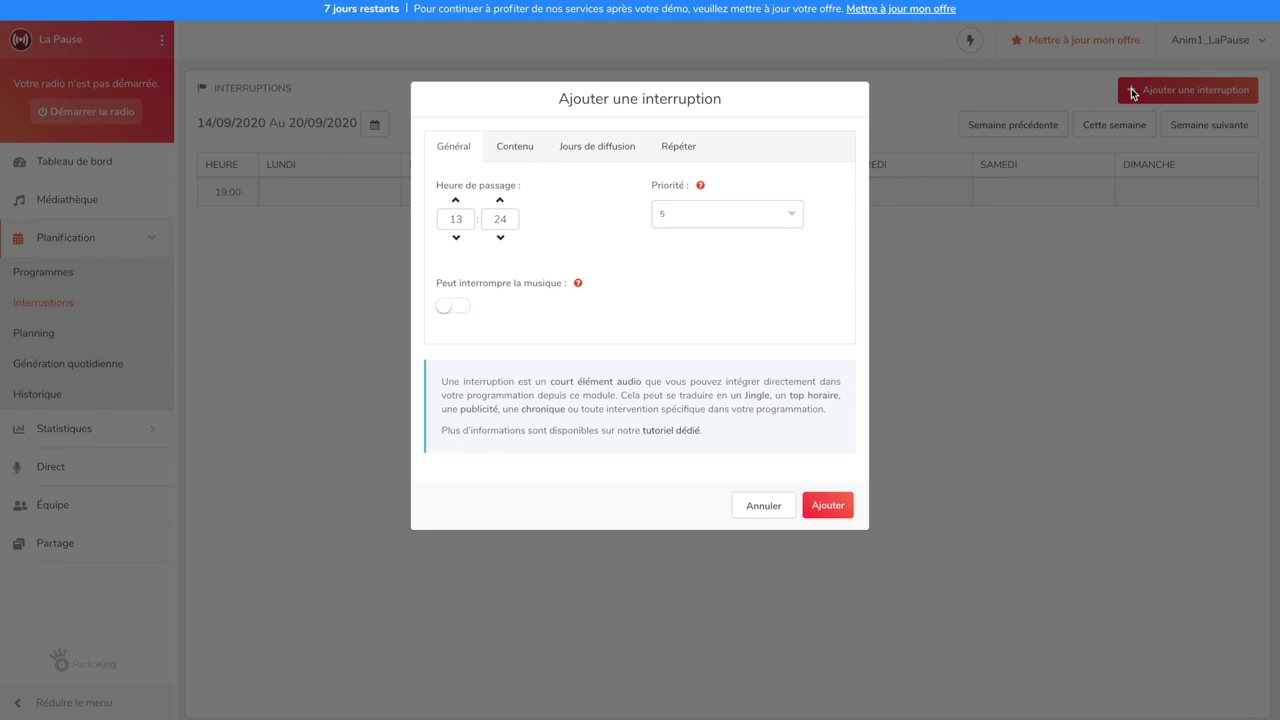
double_click(456, 218)
text(00)
key(Tab)
text(00)
click(660, 215)
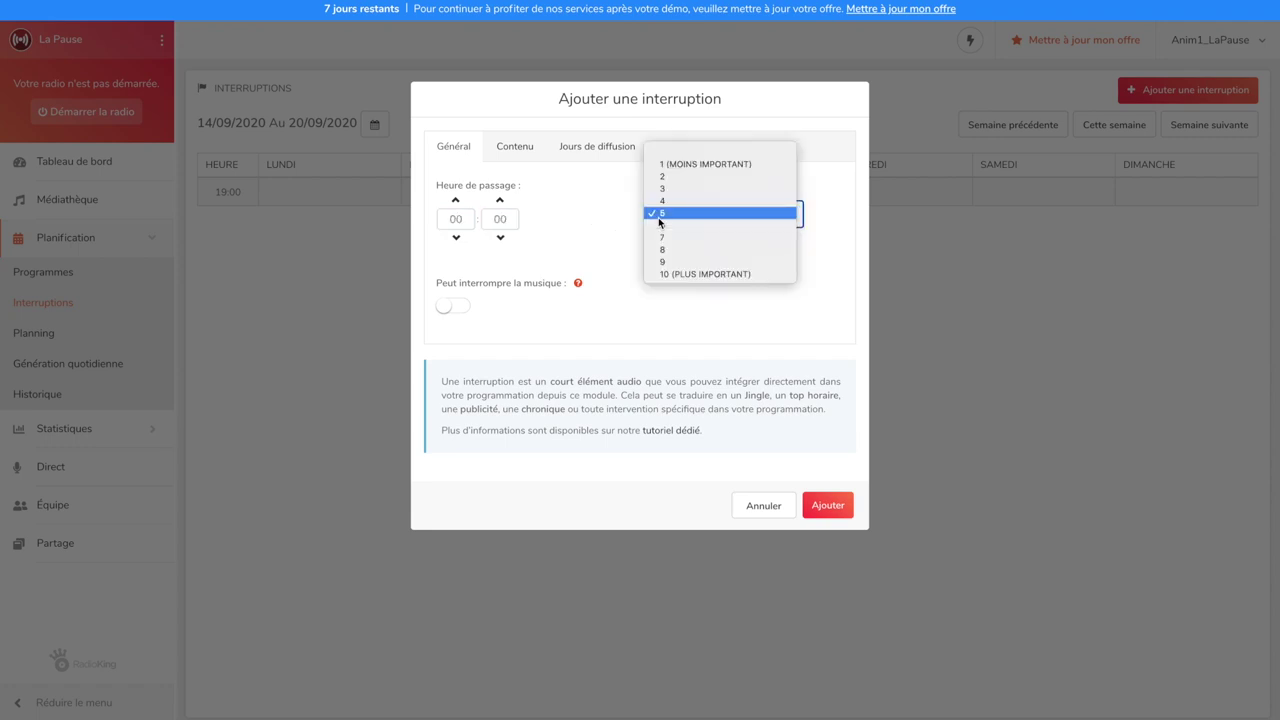
click(662, 274)
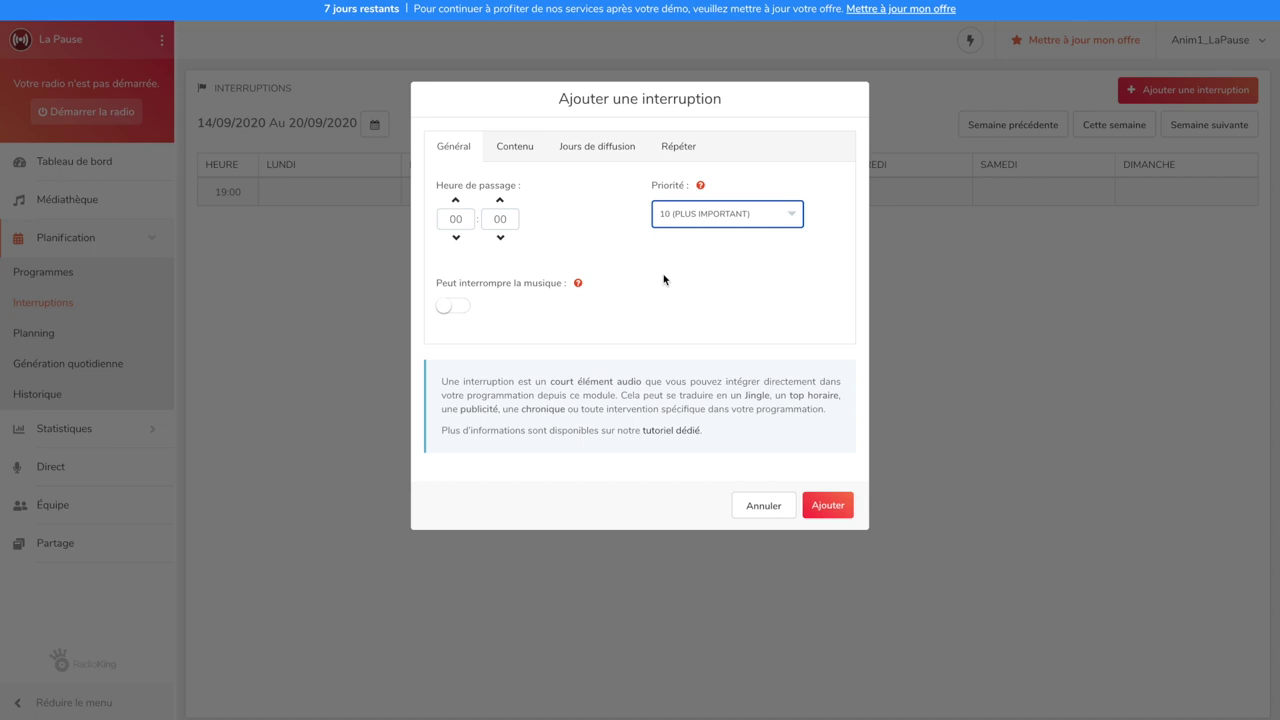
Choose the Jingle track as this interruption's content
click(512, 150)
click(509, 263)
text(jing)
click(511, 295)
Set the interruption's dates from 16 September 2020 to 16 March 2021
click(588, 149)
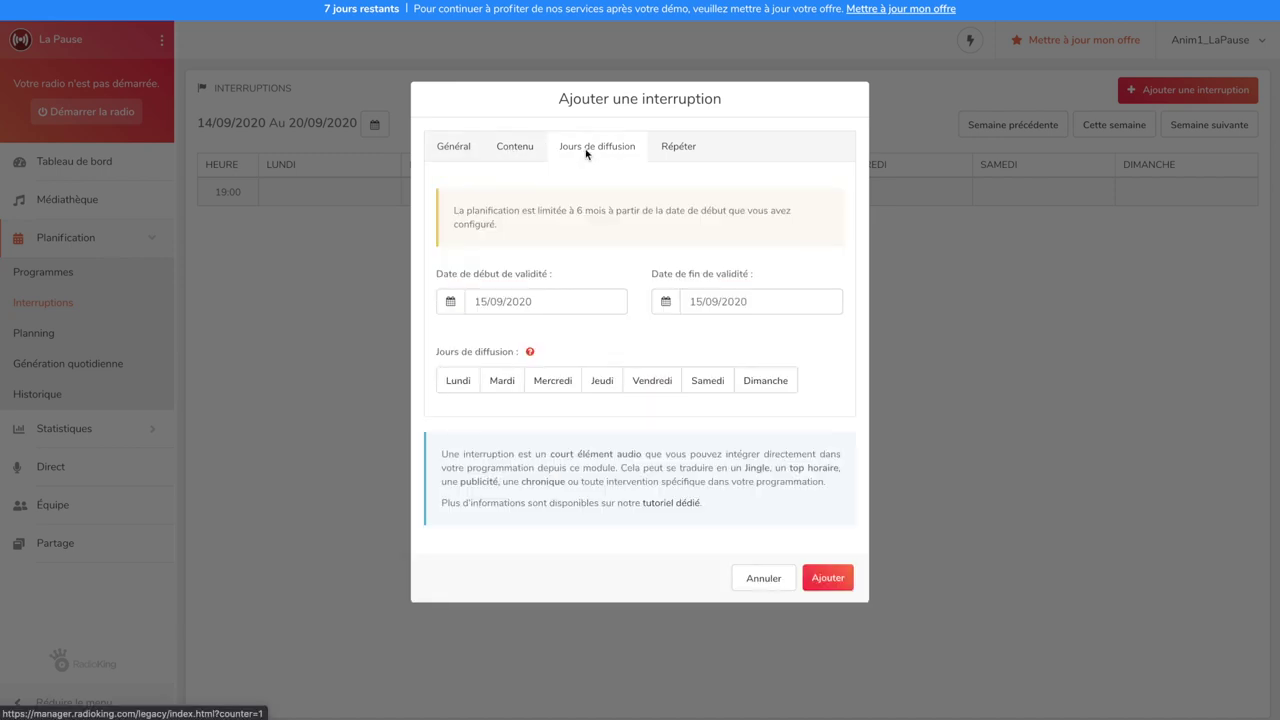
click(586, 300)
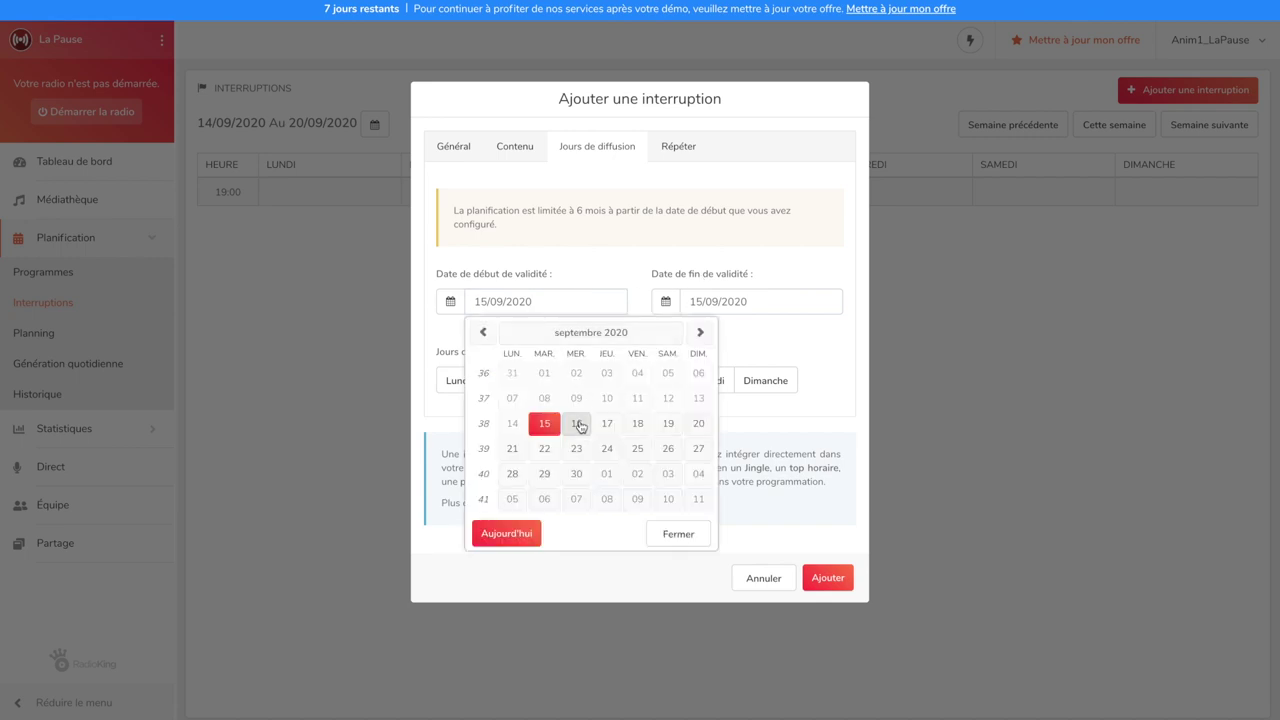
click(576, 423)
click(708, 300)
click(914, 332)
click(914, 332)
click(914, 332)
click(914, 332)
click(913, 333)
click(913, 333)
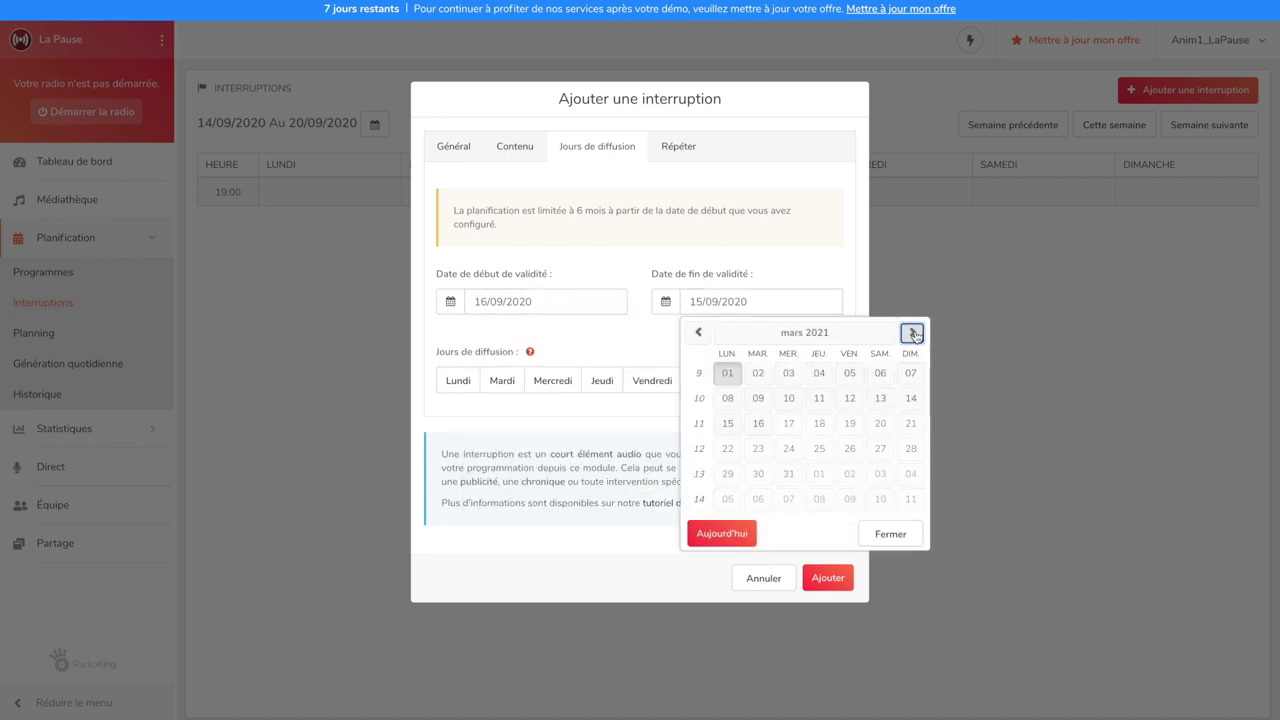
click(913, 333)
click(698, 332)
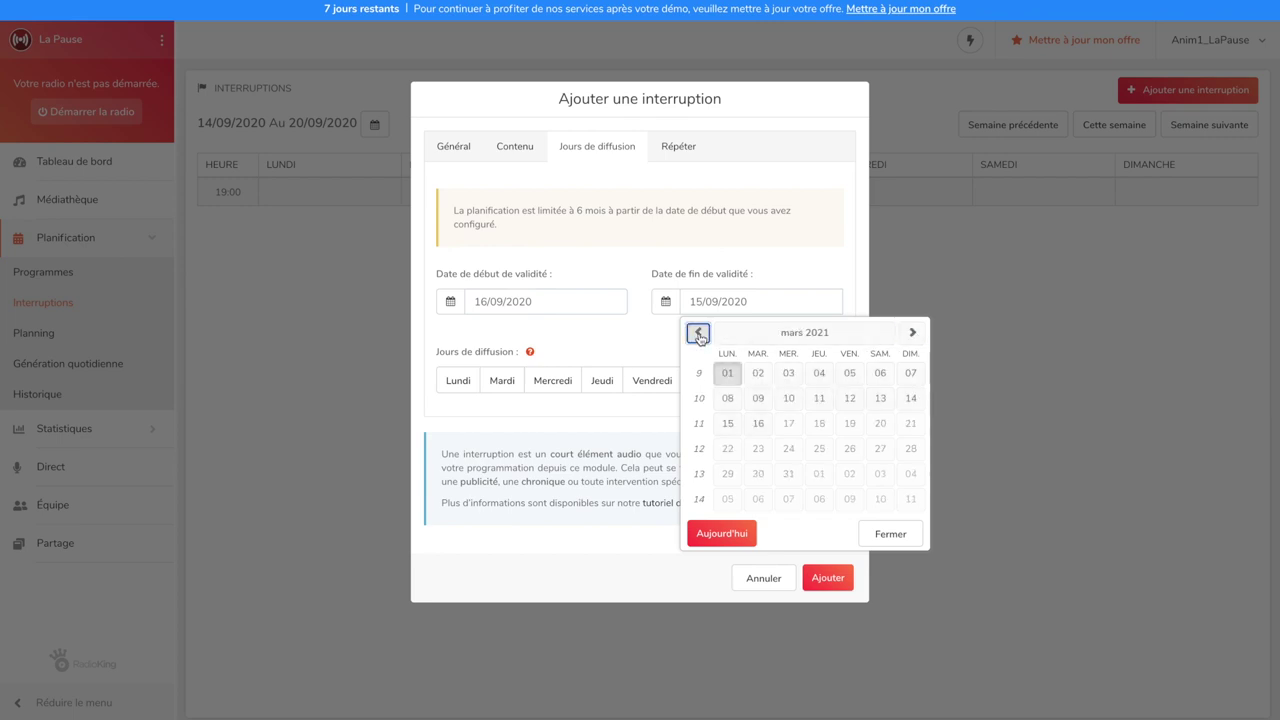
click(758, 423)
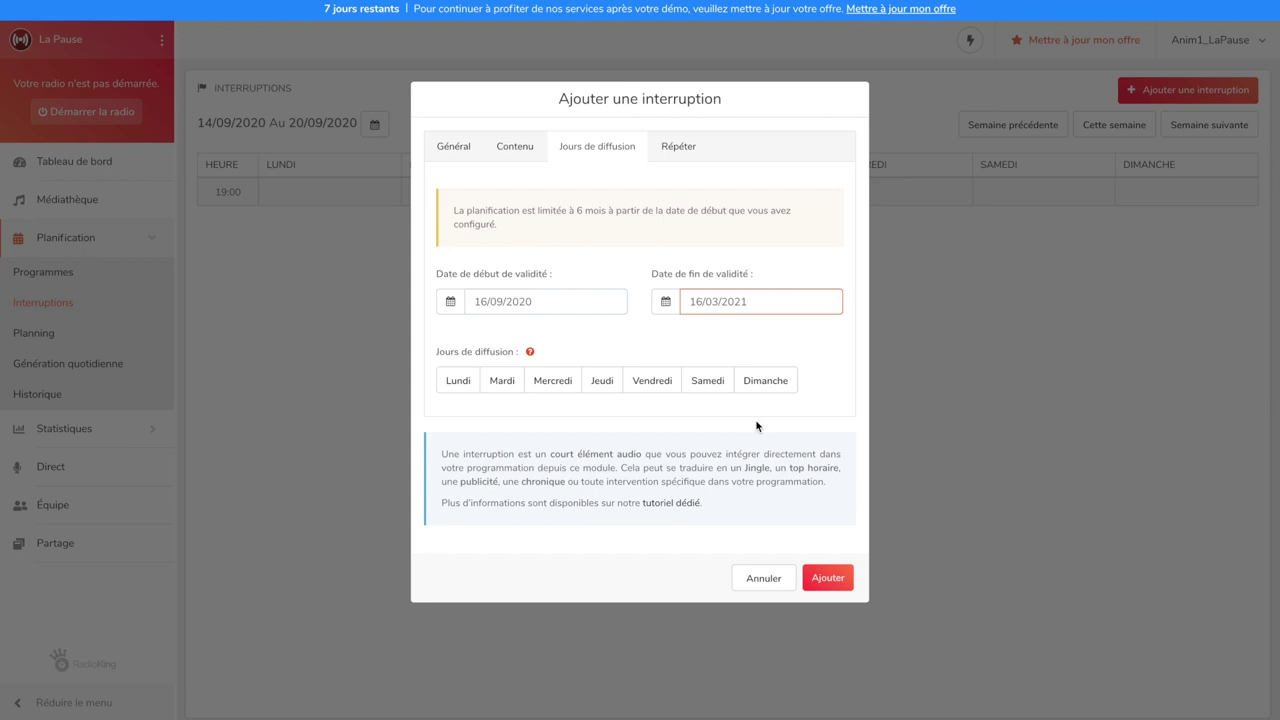
Make the Jingle repeat every 60 minutes, add it, and open the weekly Planning calendar
click(688, 148)
click(452, 218)
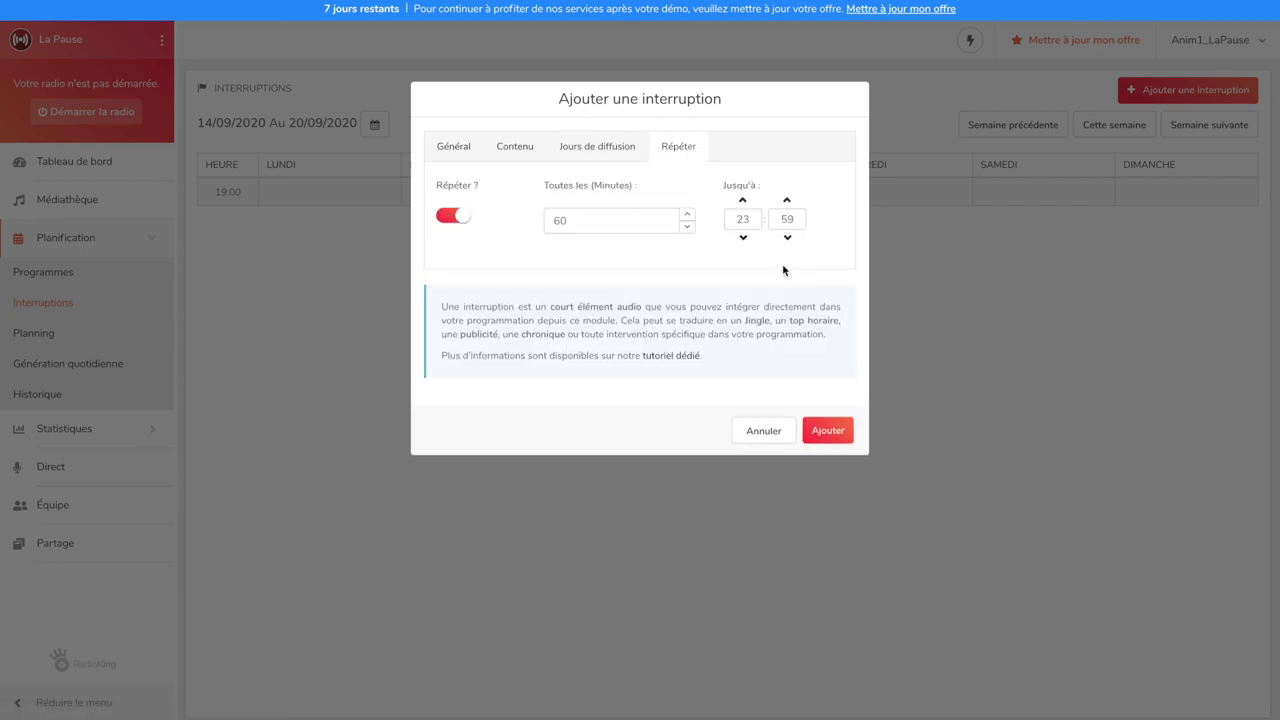
click(826, 431)
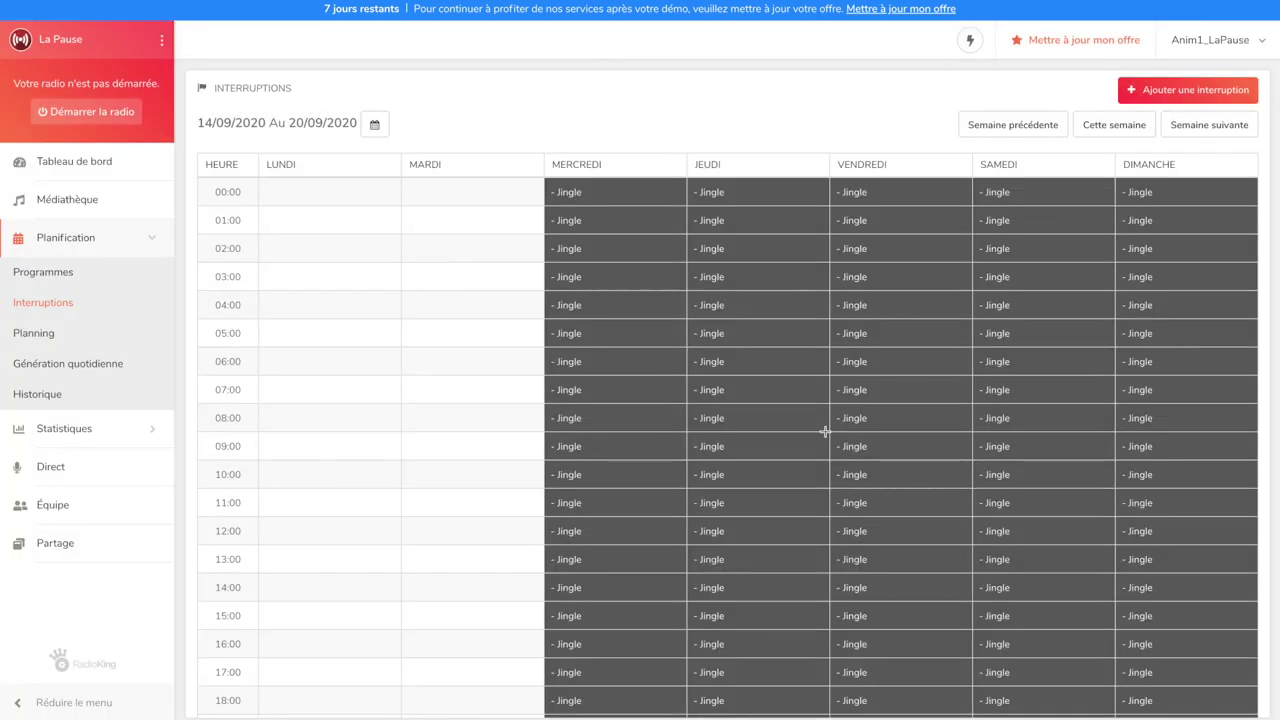
scroll(825, 431, down, 3)
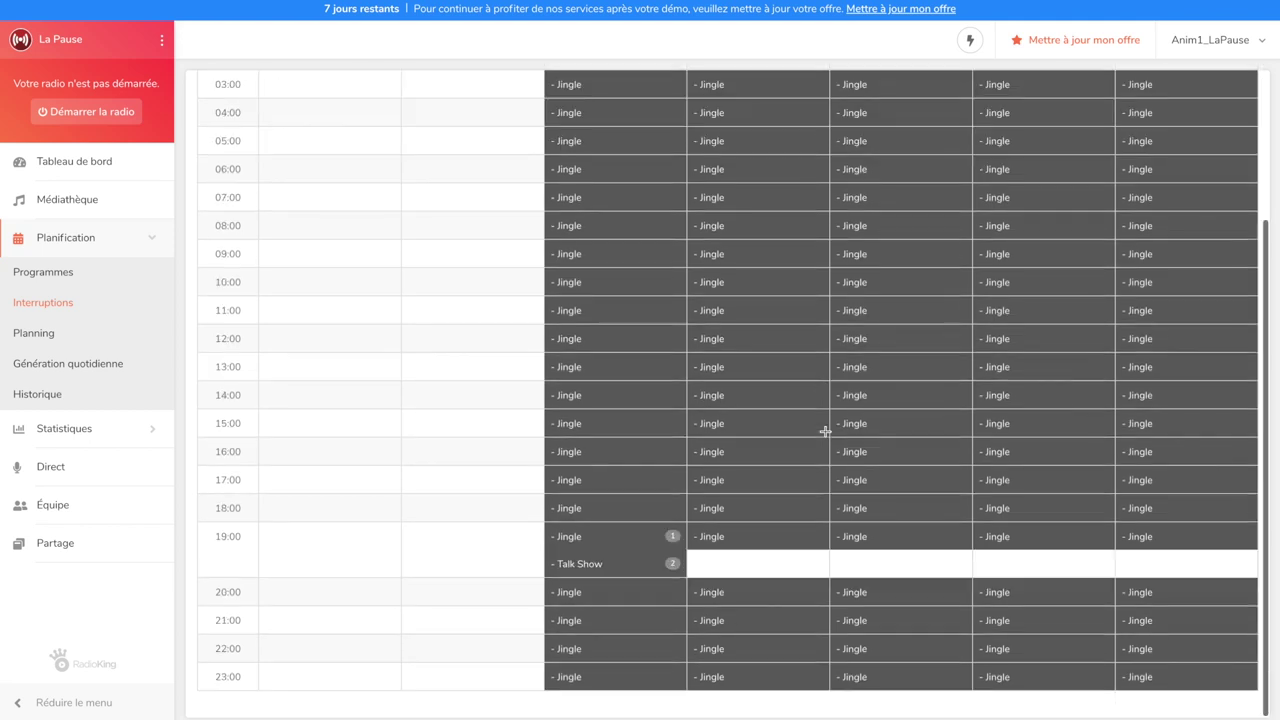
scroll(825, 431, up, 3)
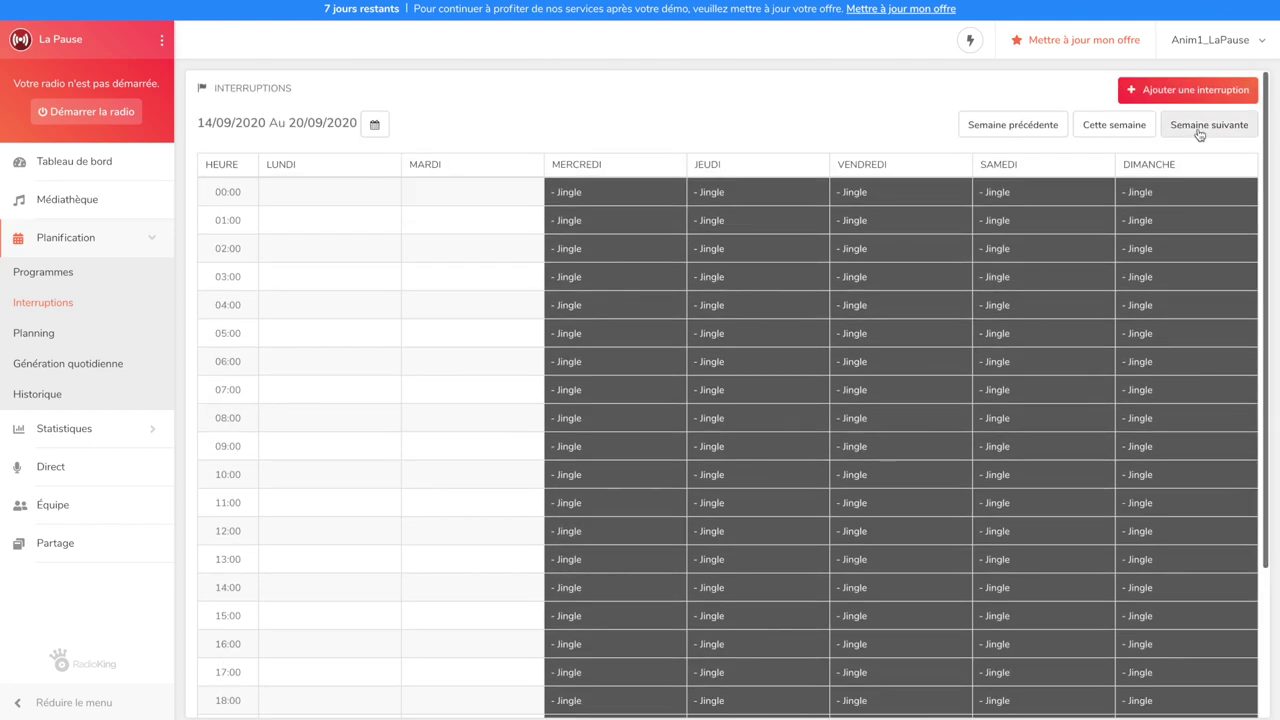
click(1200, 134)
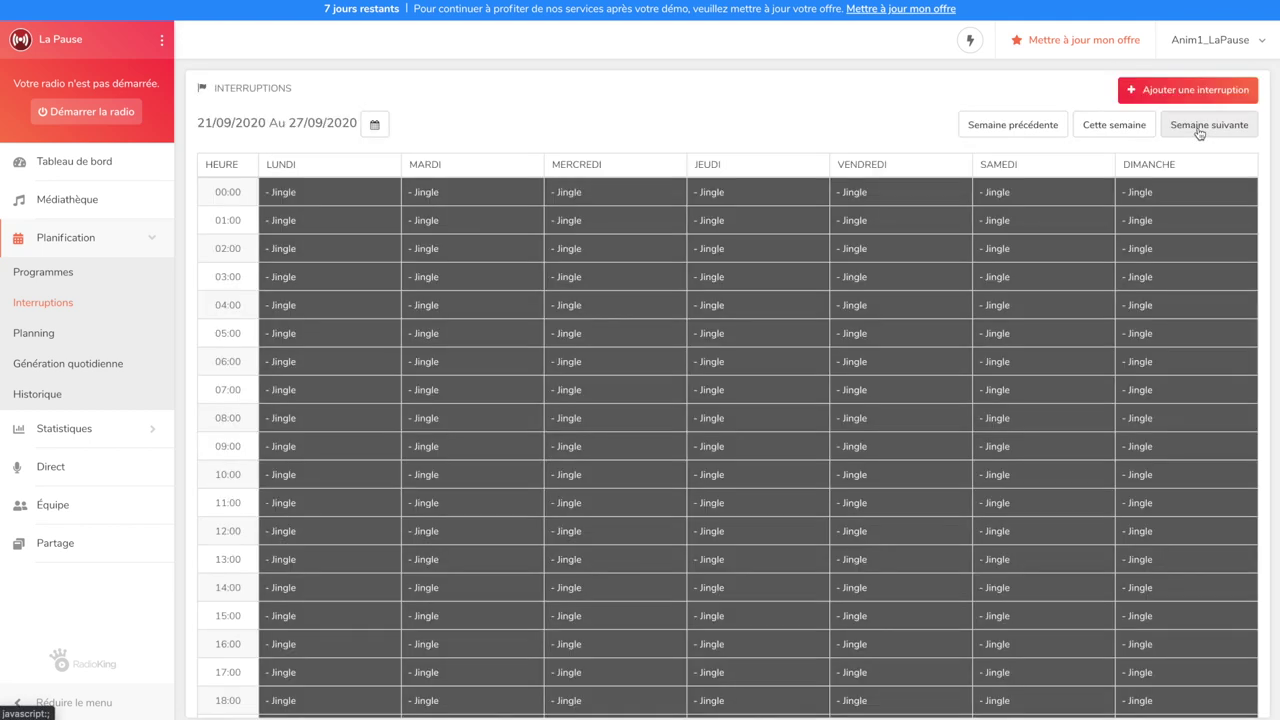
click(34, 333)
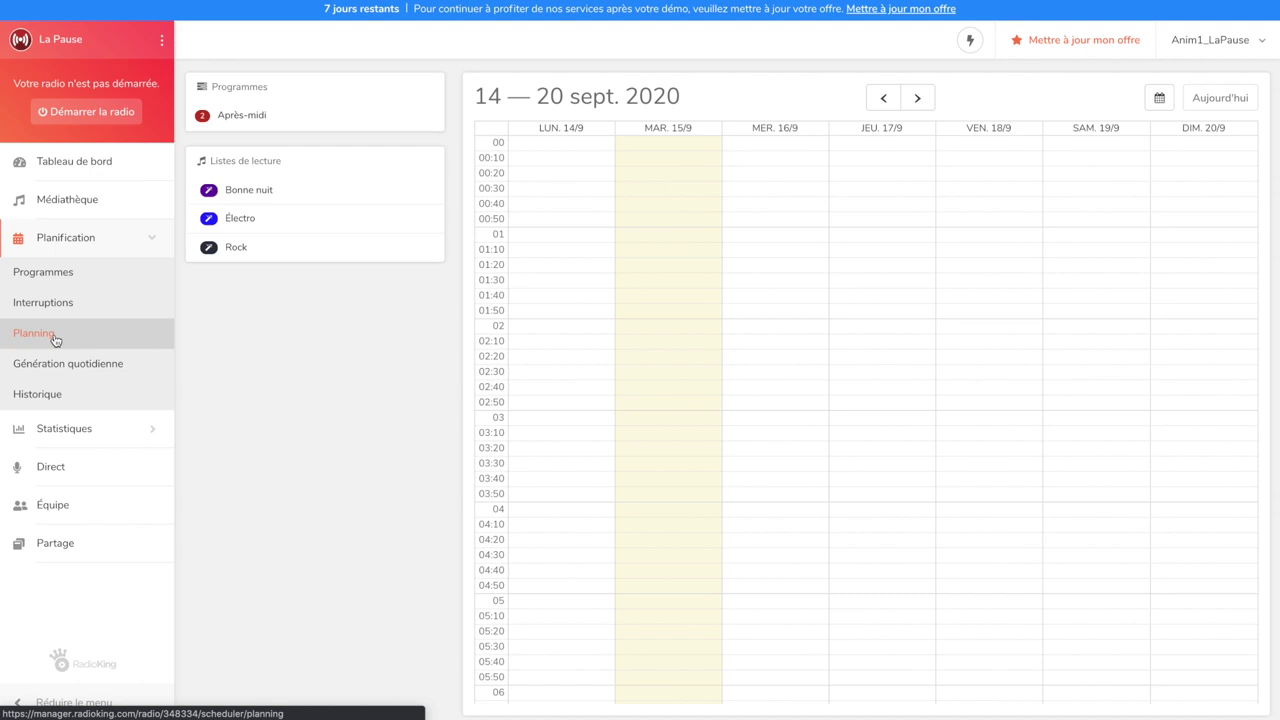
click(271, 114)
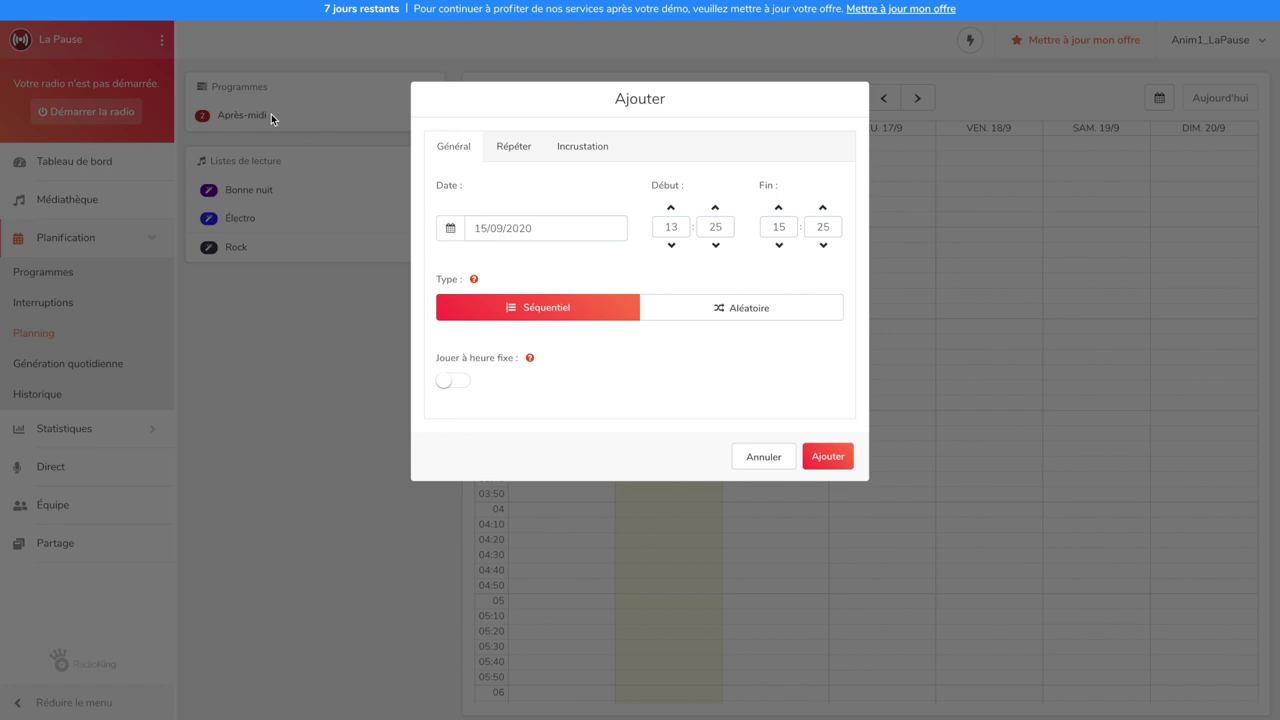
Set the Après-midi slot to 16/09/2020 from 14:00 to 18:00
click(516, 226)
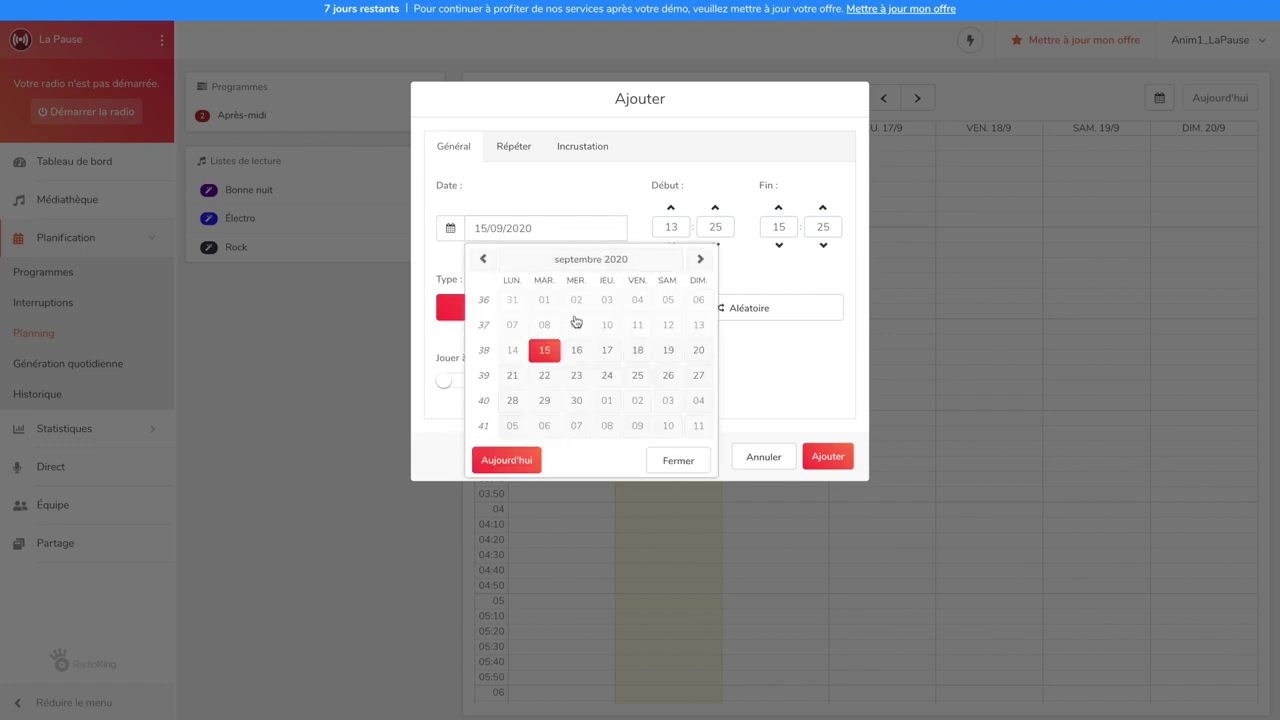
click(576, 349)
click(671, 227)
text(14)
key(Tab)
text(00)
key(Tab)
text(18)
key(Tab)
text(00)
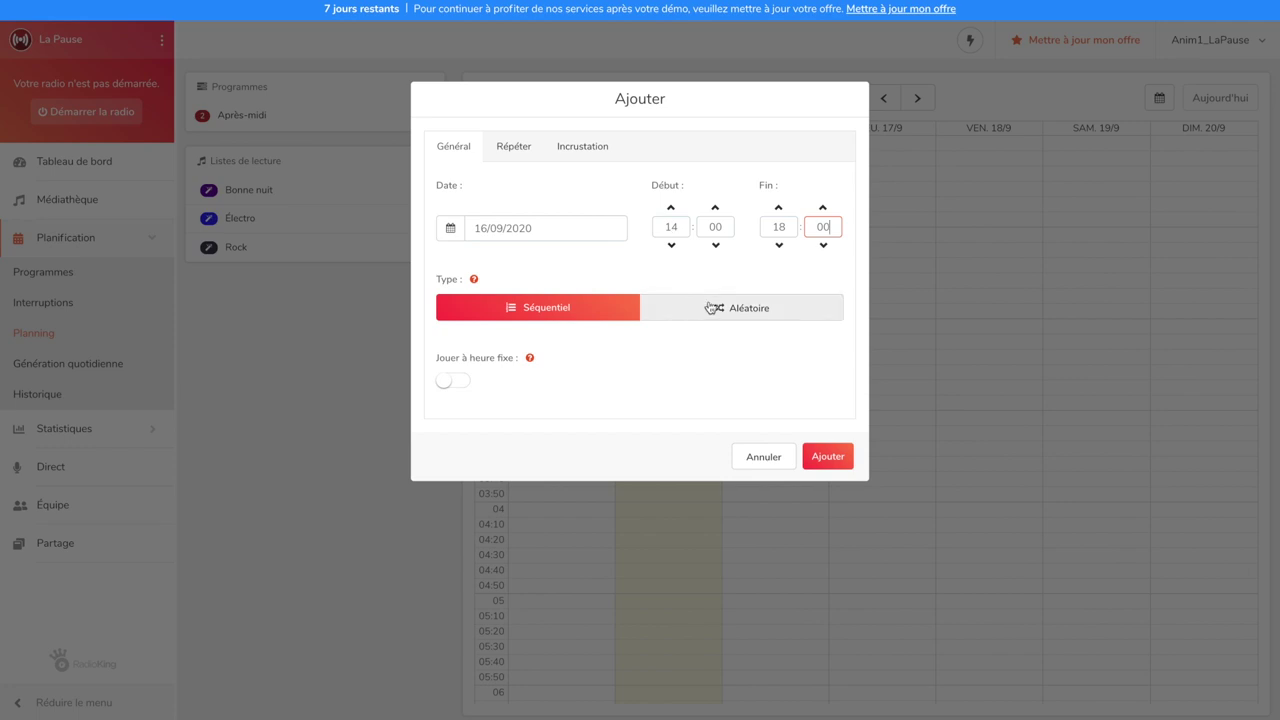
Choose Aléatoire order, repeat every day until 23/09/2020, and add the slot to the planning
click(719, 310)
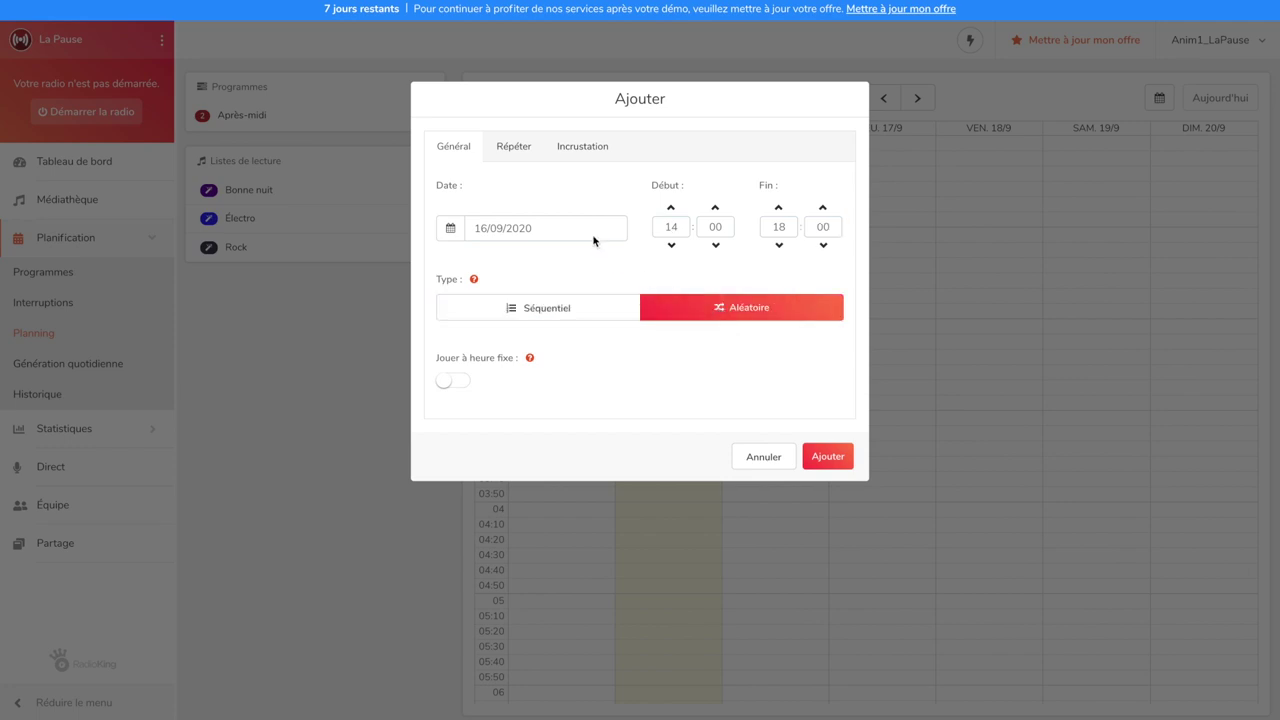
click(513, 155)
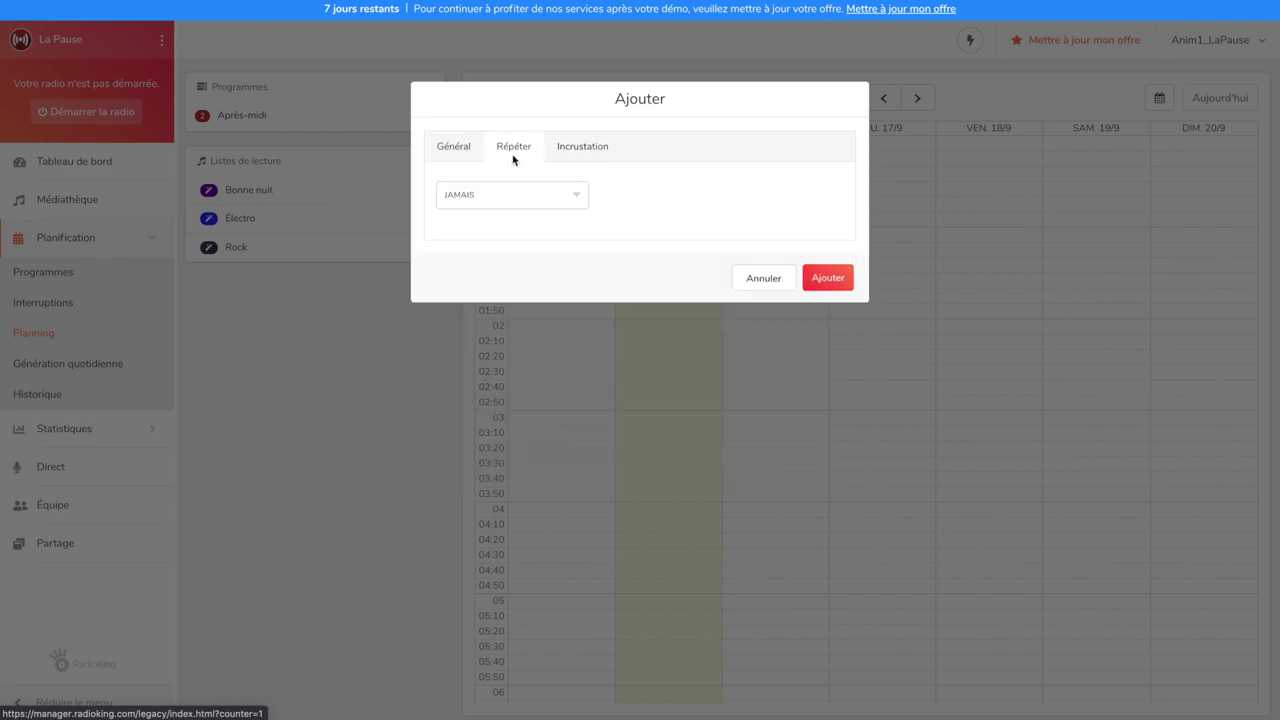
click(516, 191)
click(516, 208)
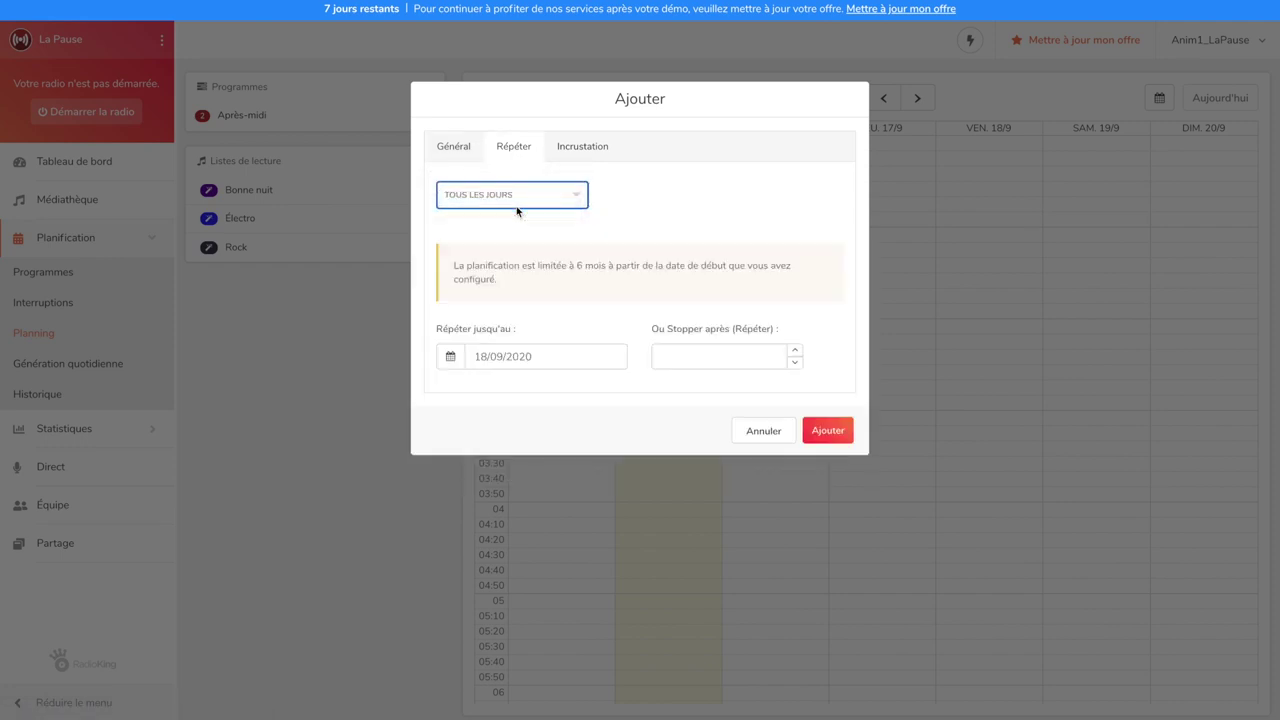
click(550, 357)
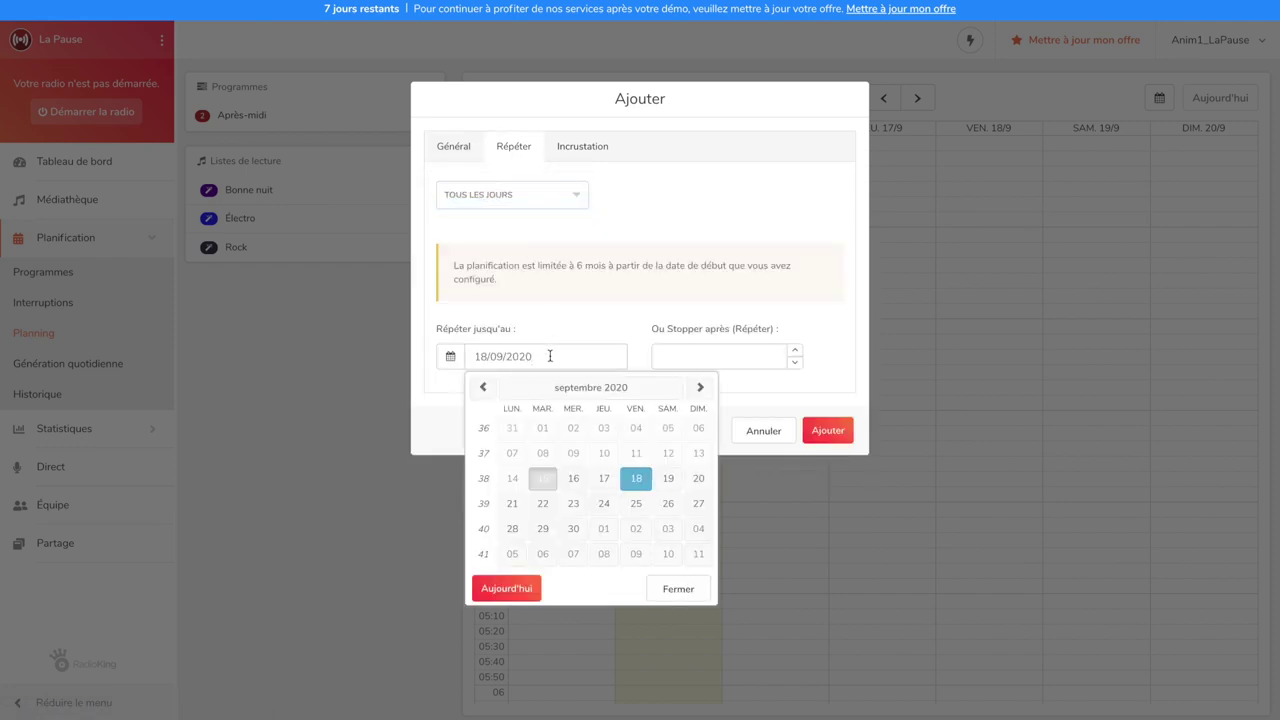
click(577, 503)
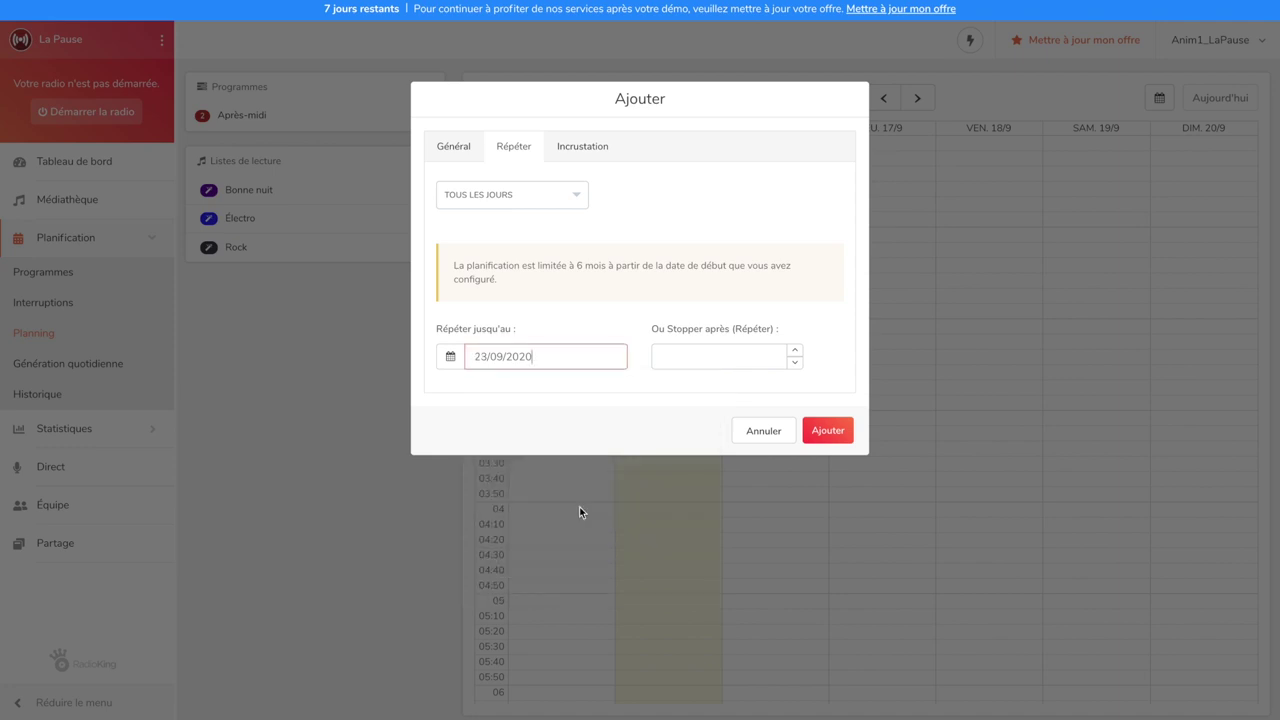
click(827, 432)
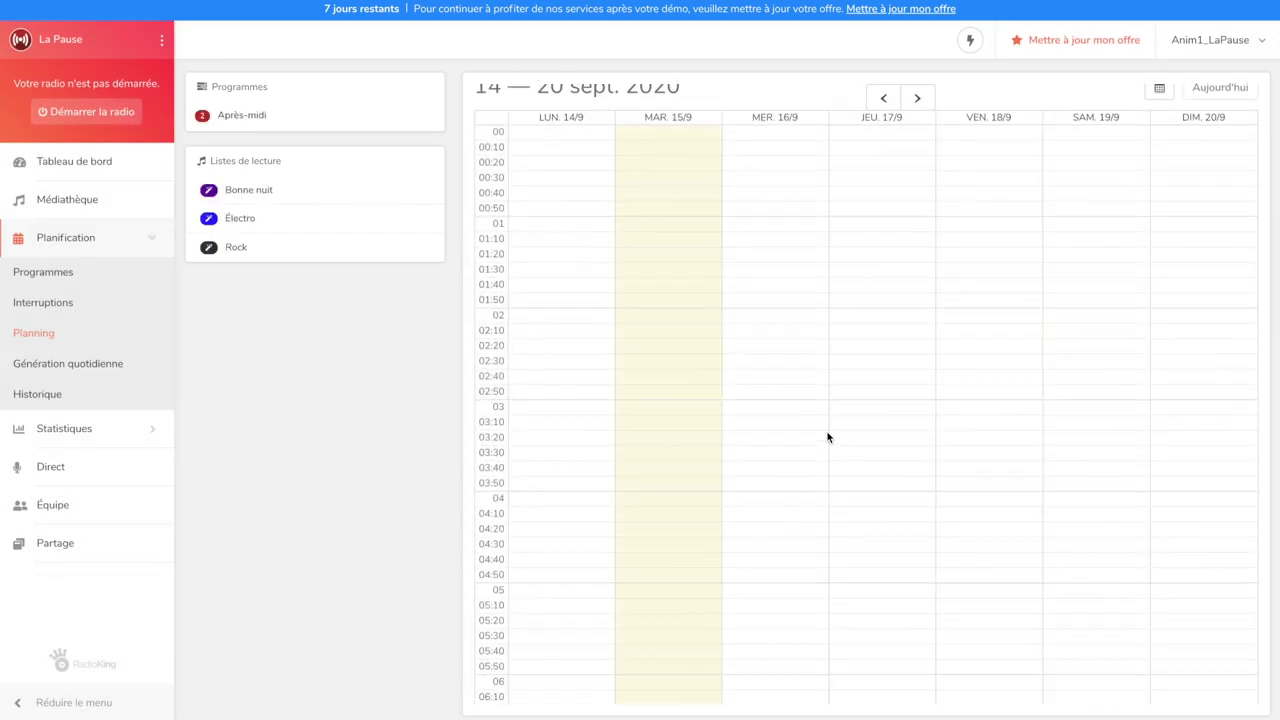
scroll(827, 437, down, 2)
scroll(827, 437, down, 6)
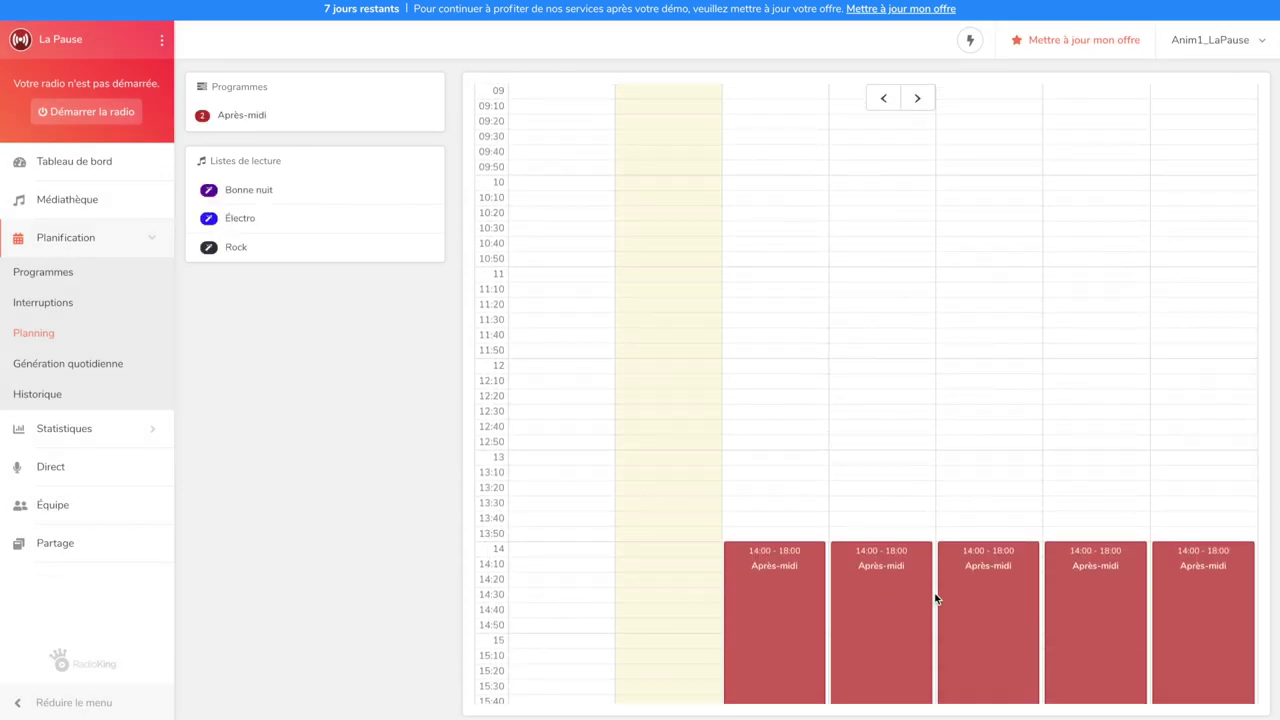
scroll(936, 598, down, 3)
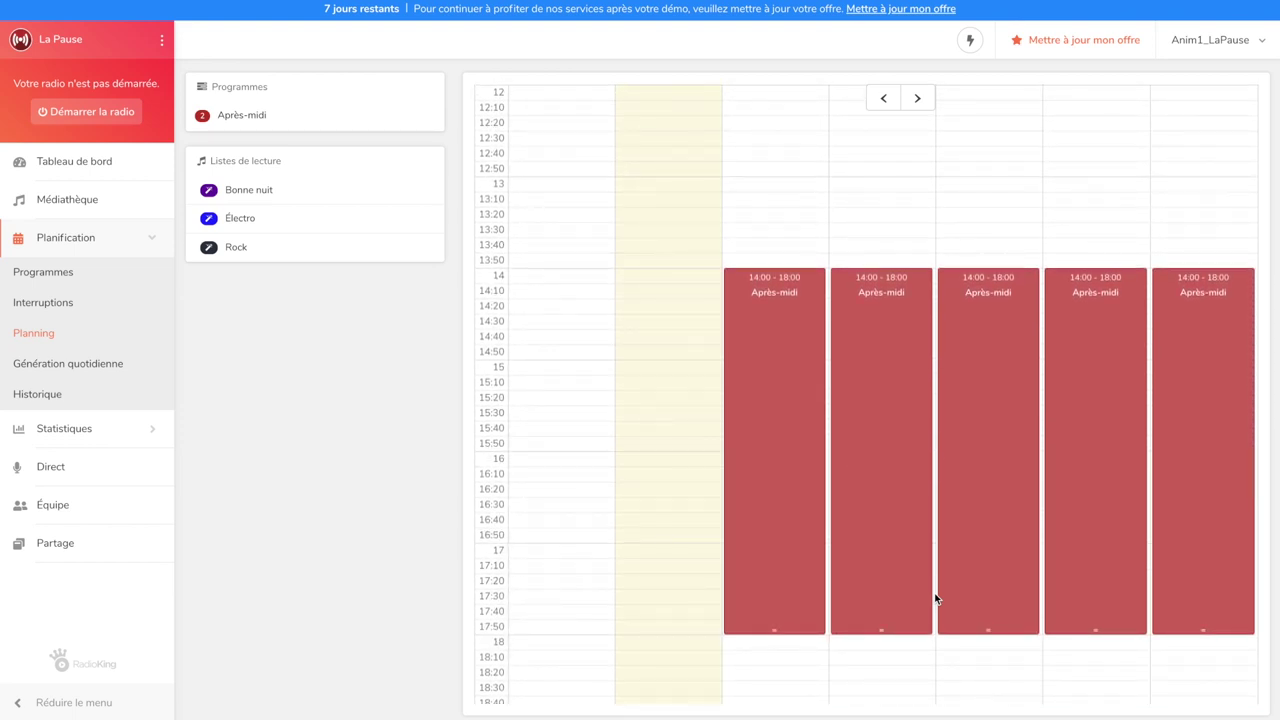
click(209, 194)
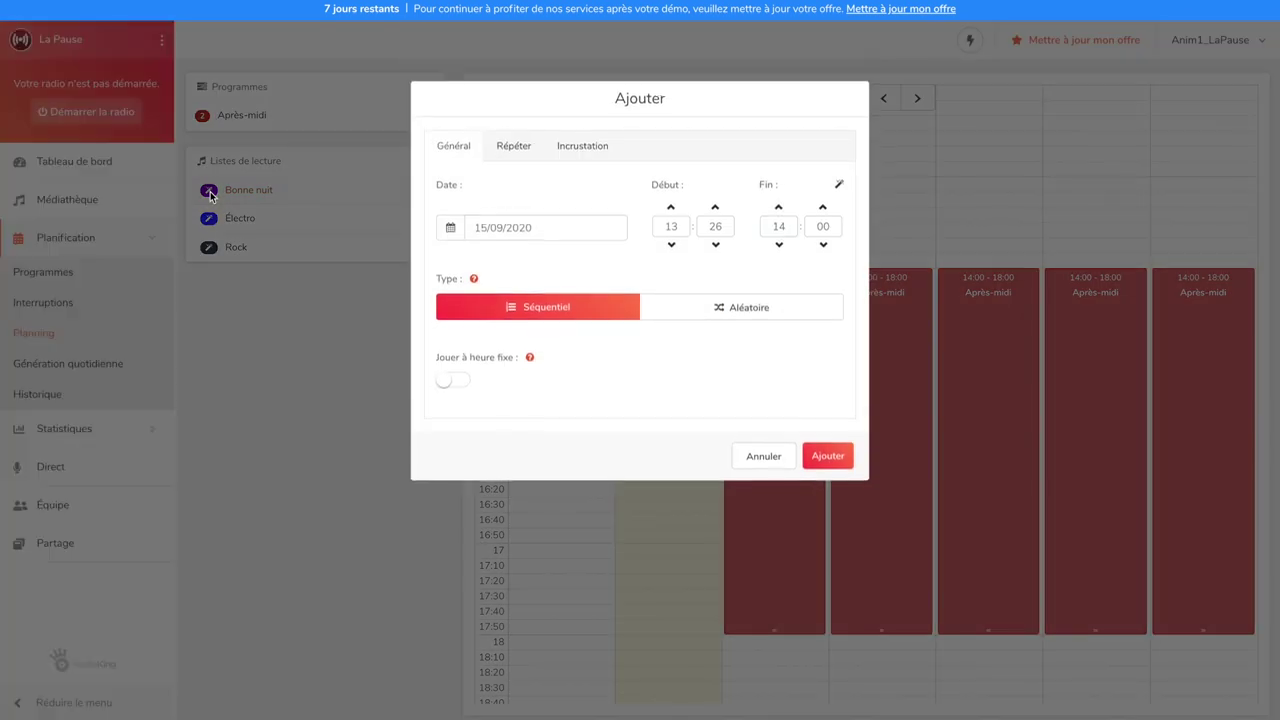
Set the Bonne nuit slot to 16/09/2020 from 23:30 to 23:59
click(488, 230)
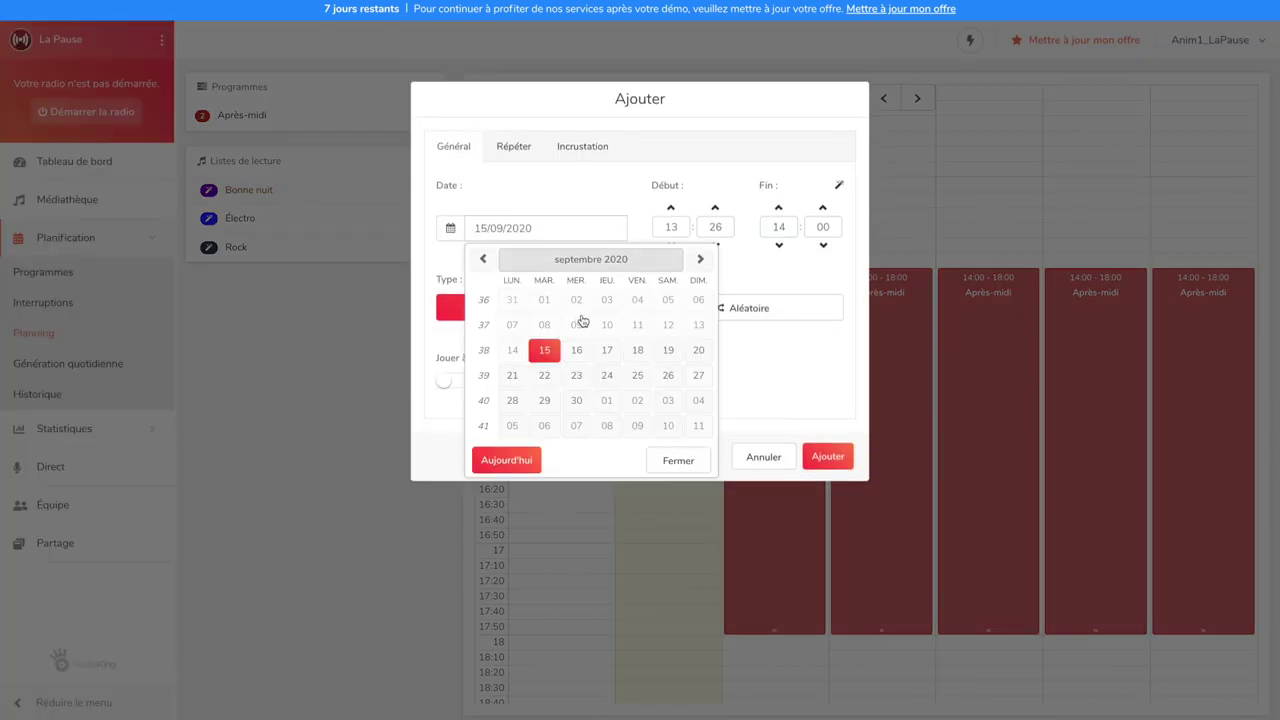
click(577, 350)
click(670, 224)
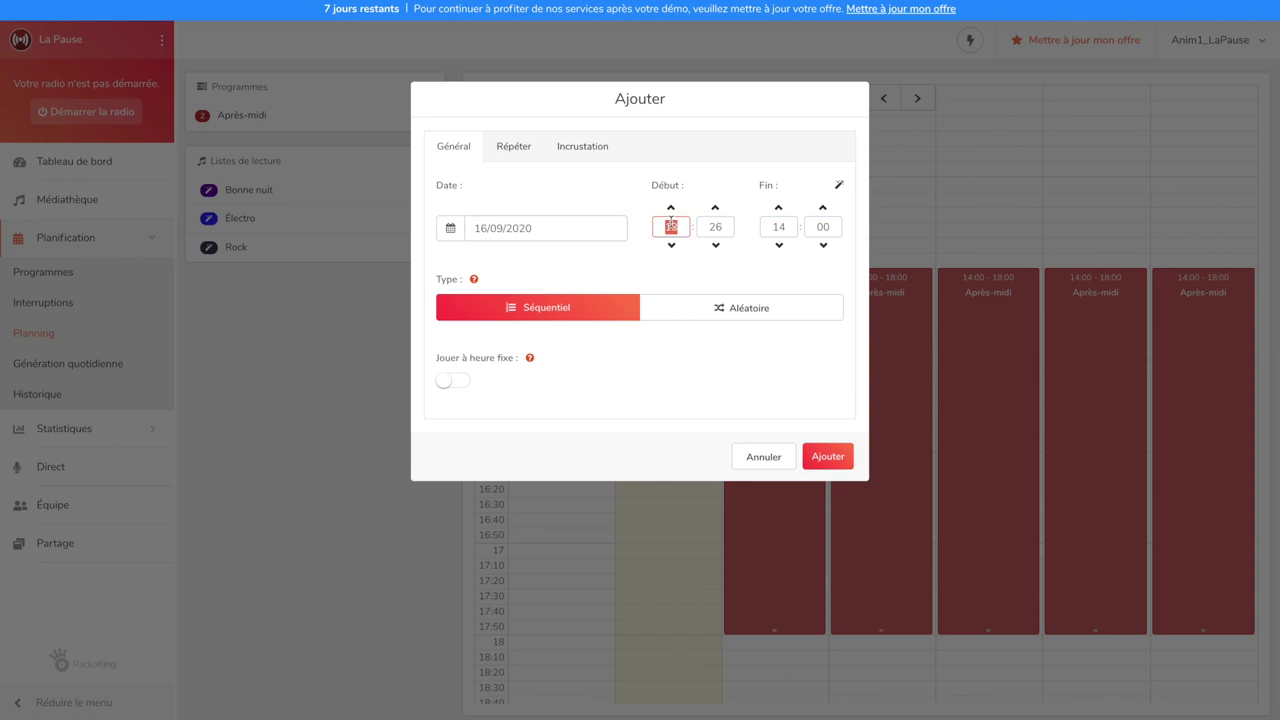
text(23)
key(Tab)
text(30)
click(840, 186)
Repeat the Bonne nuit slot every day until 23/09/2020 and add it to the planning
click(516, 150)
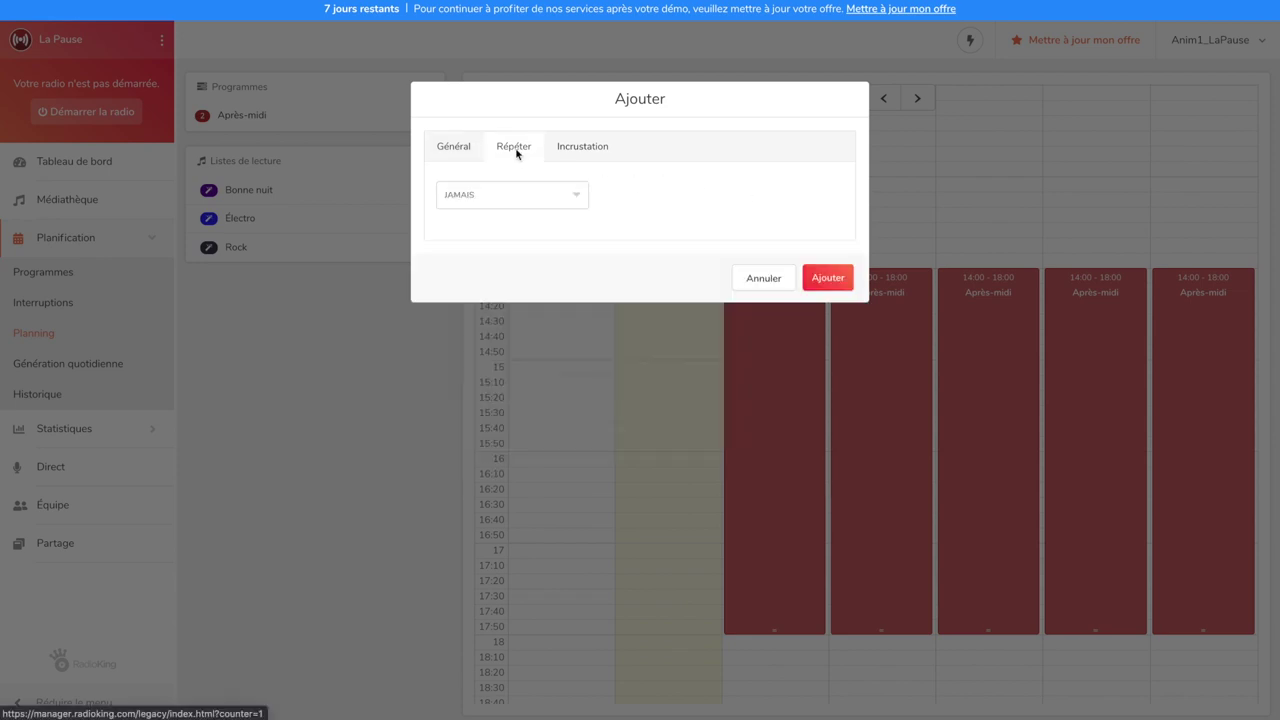
click(522, 193)
click(522, 206)
click(545, 356)
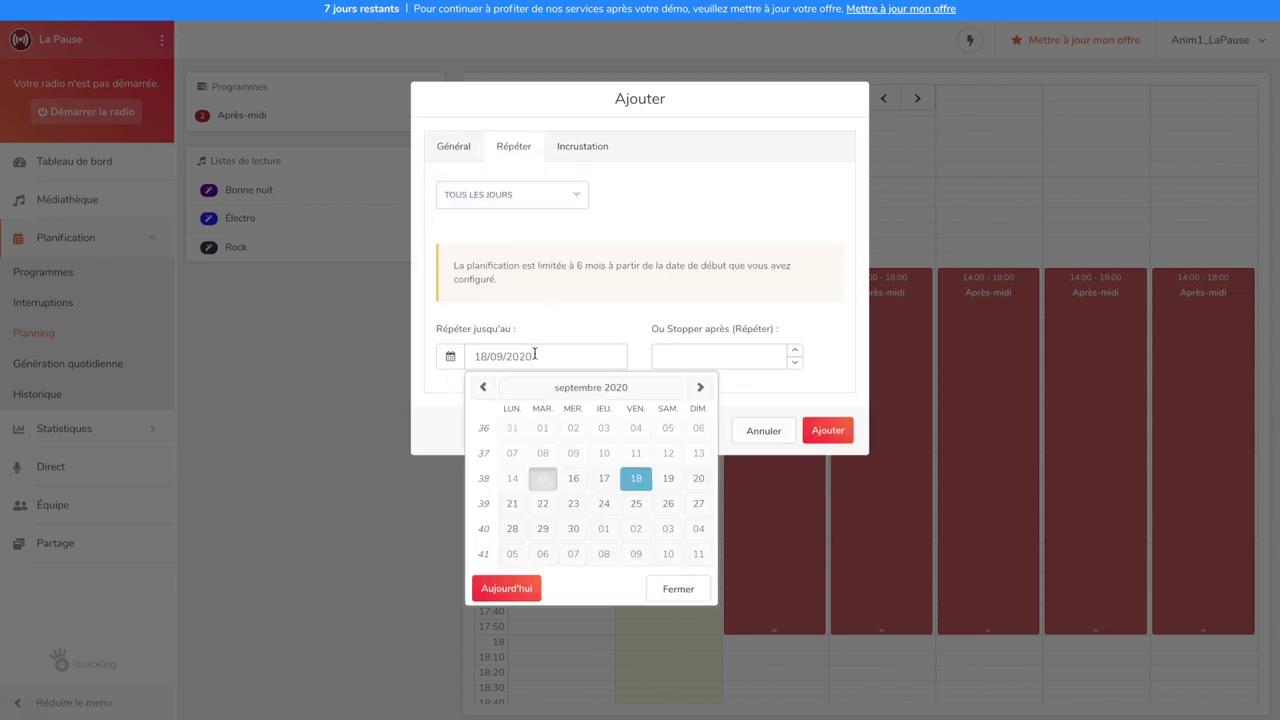
click(569, 497)
click(825, 431)
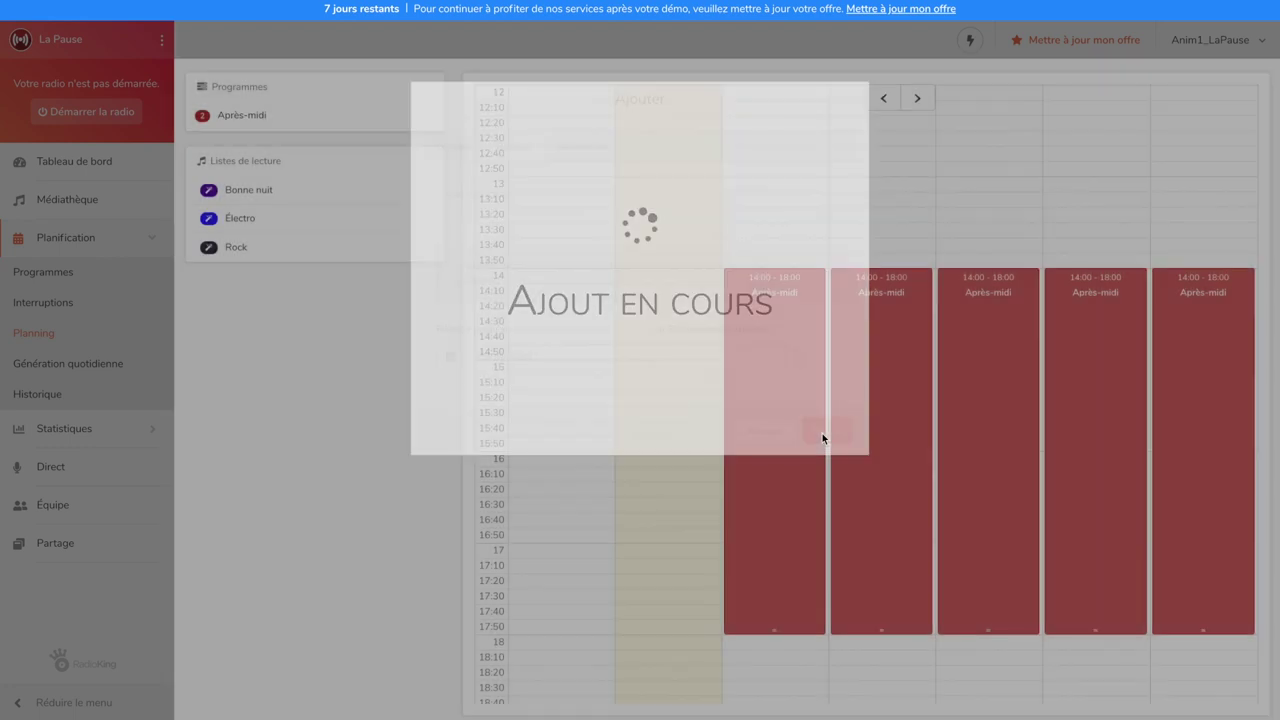
scroll(823, 440, down, 5)
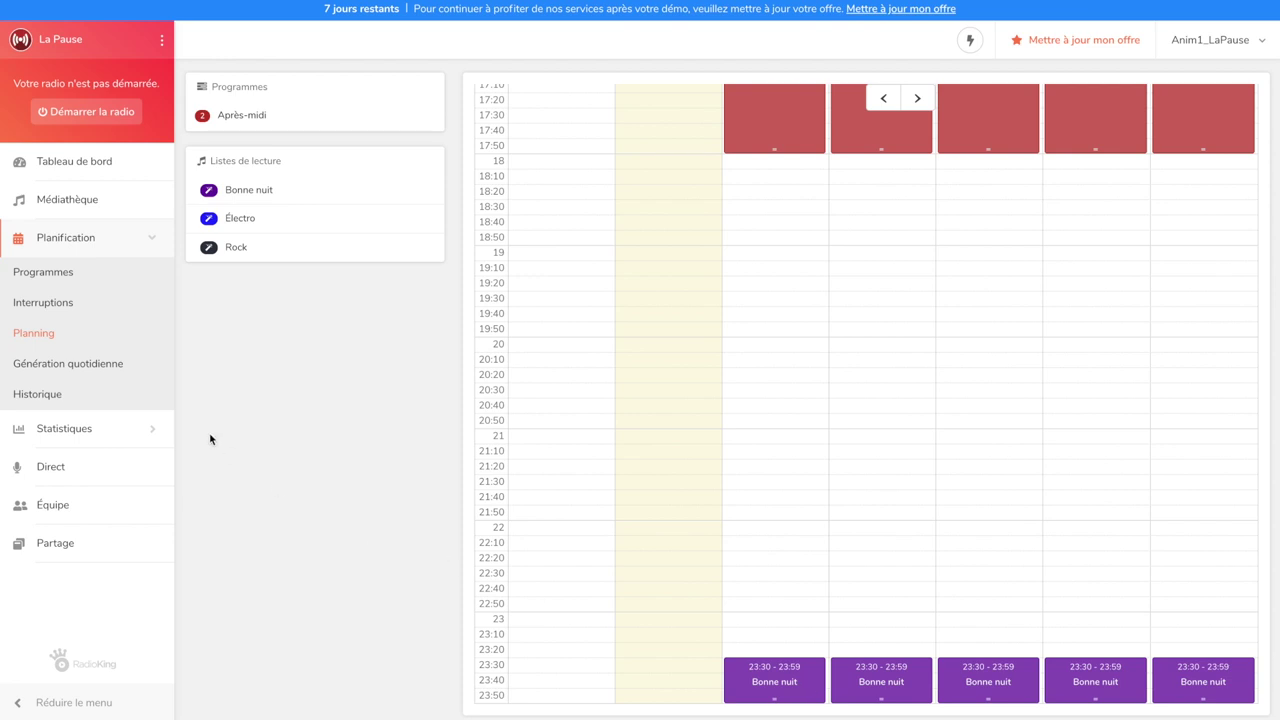
click(119, 369)
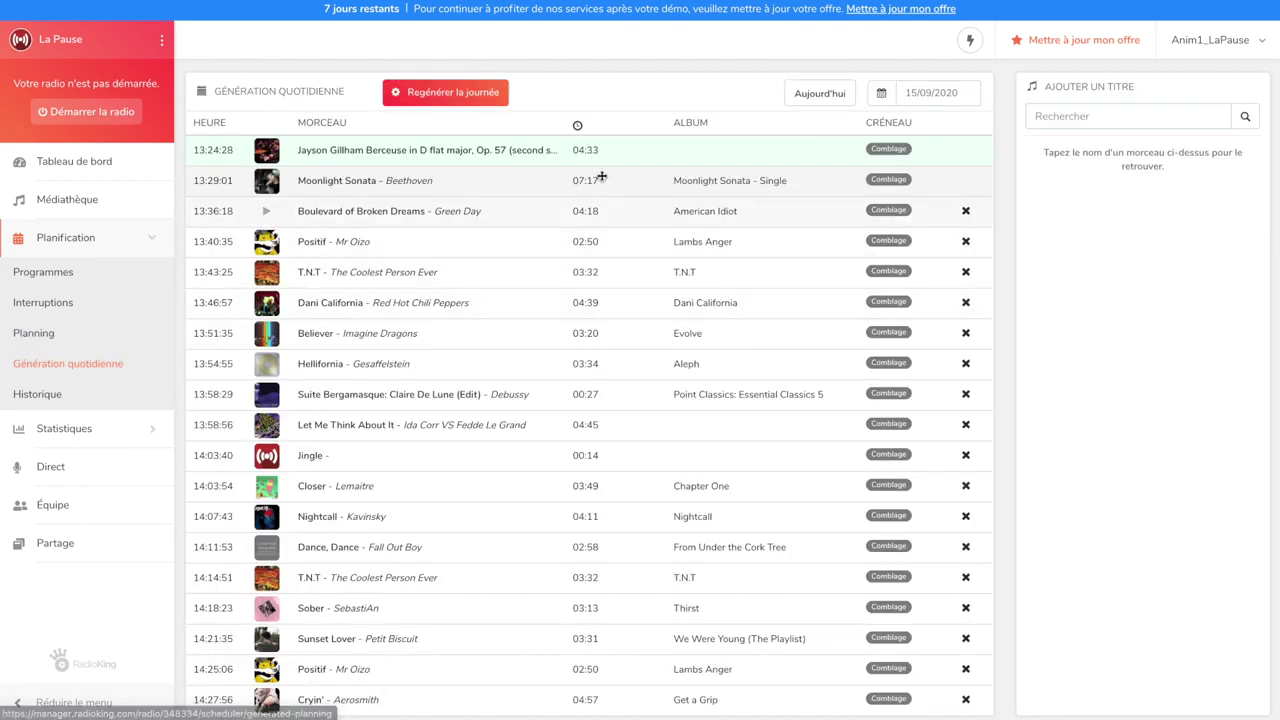
Show the generated tracks for 16 September and regenerate the day
click(930, 104)
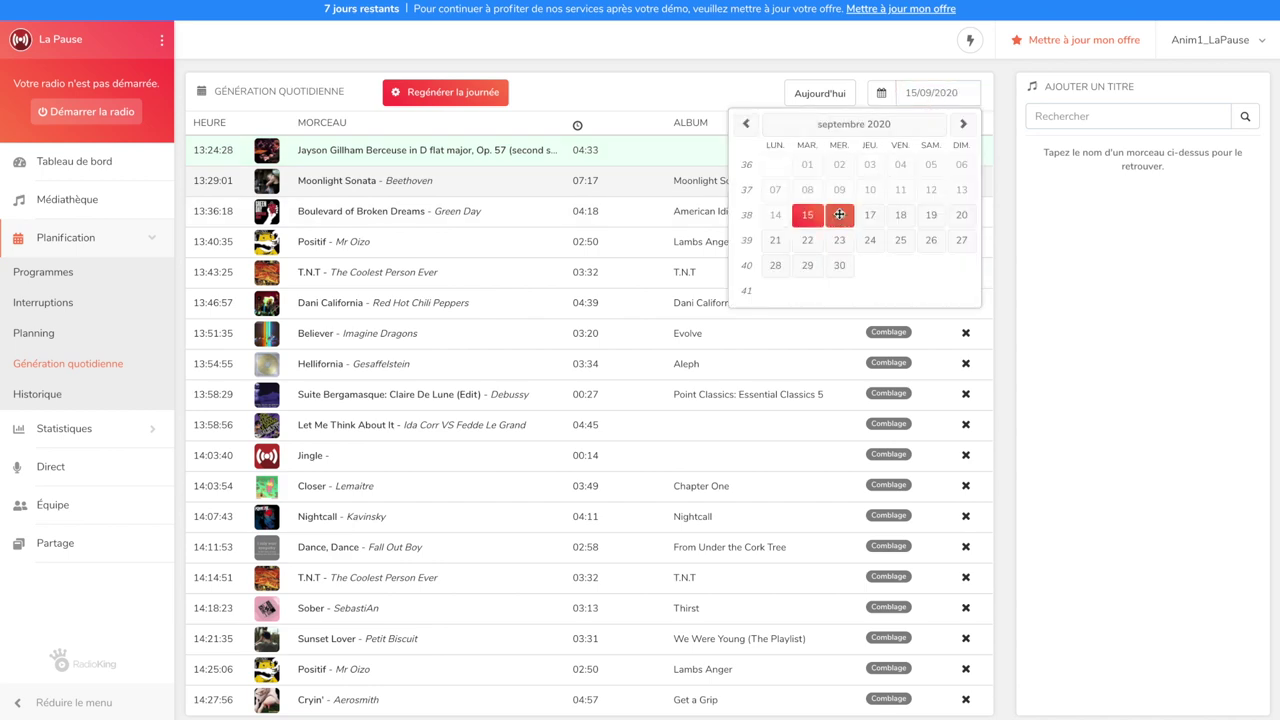
click(839, 215)
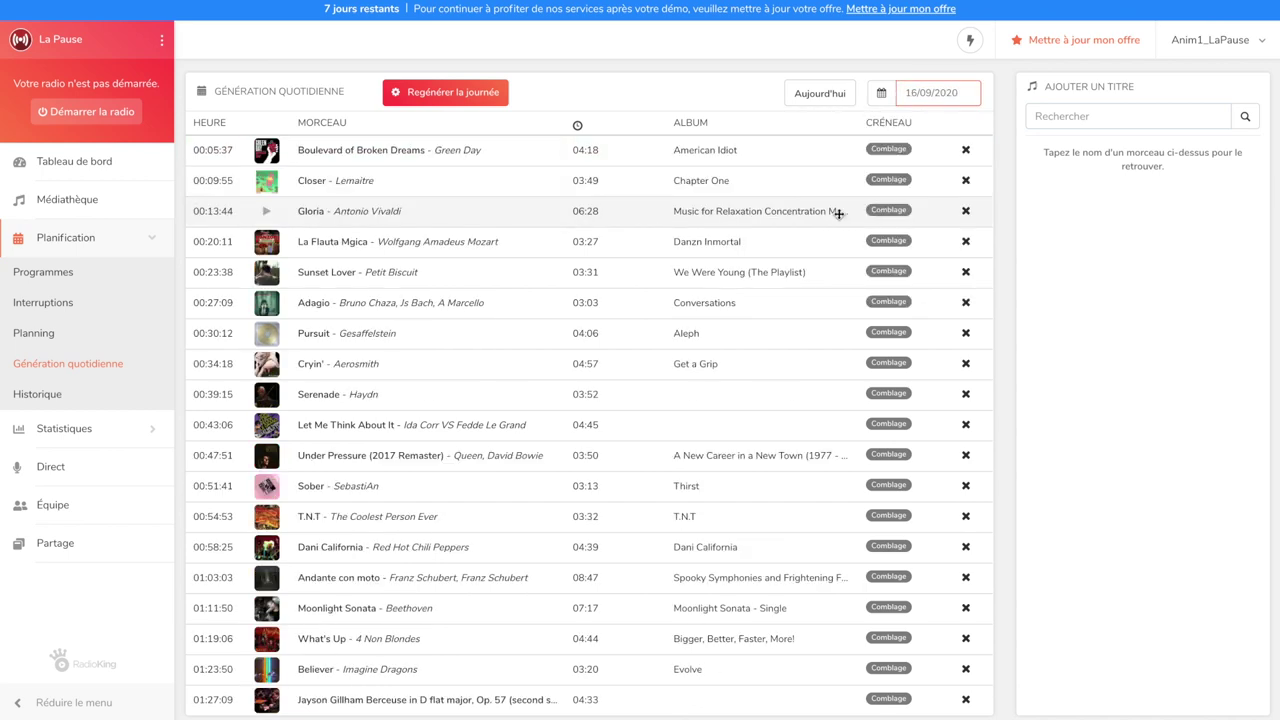
click(396, 96)
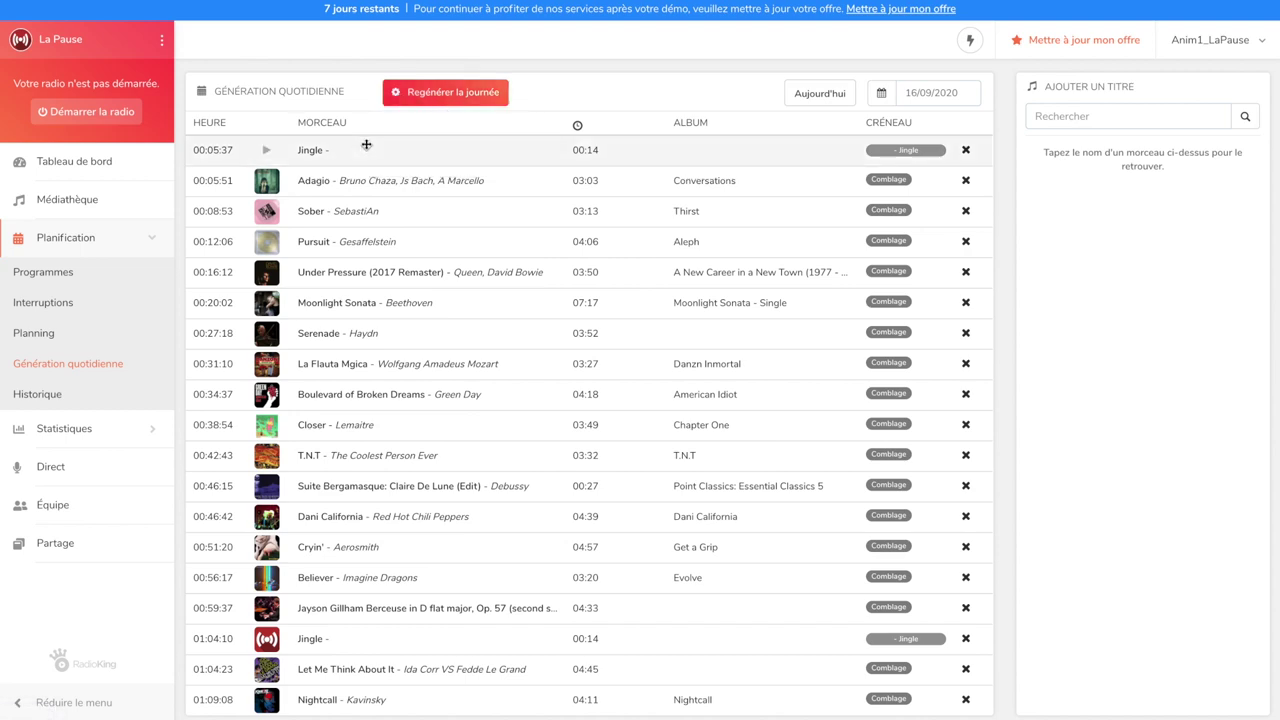
Look through the generated track list, then start the radio with 'Démarrer la radio'
scroll(414, 629, down, 5)
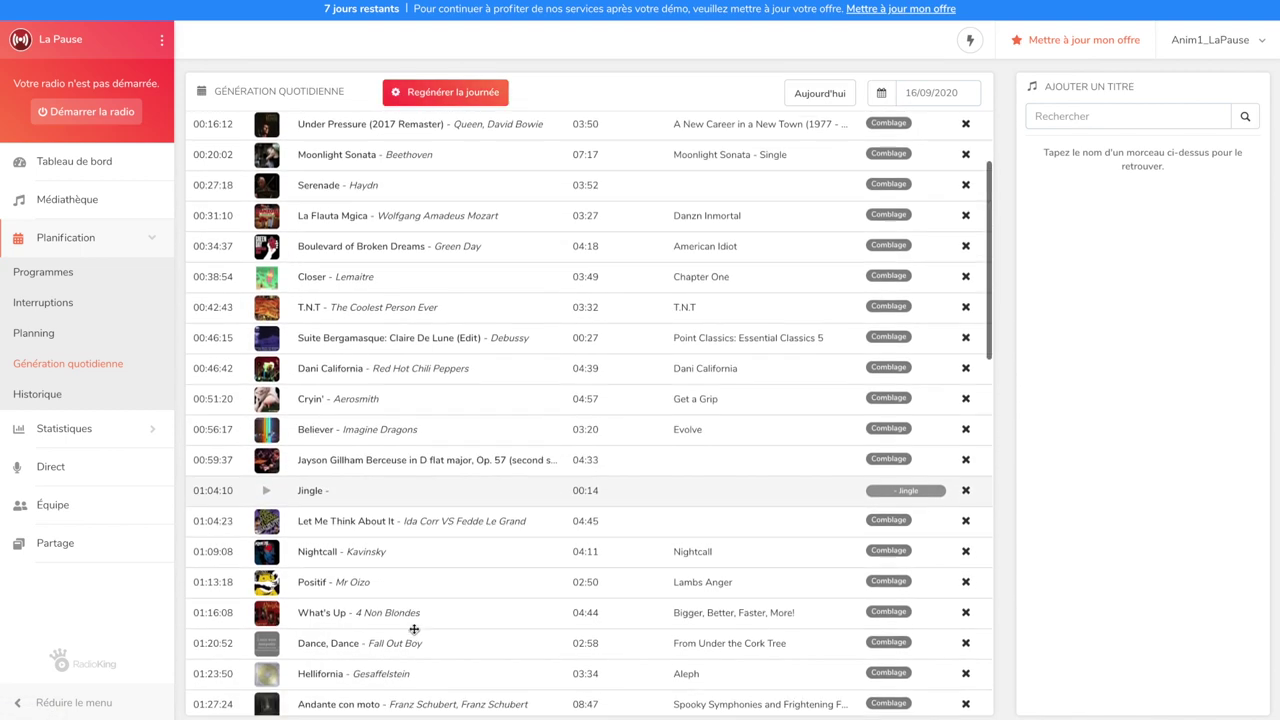
scroll(414, 629, down, 20)
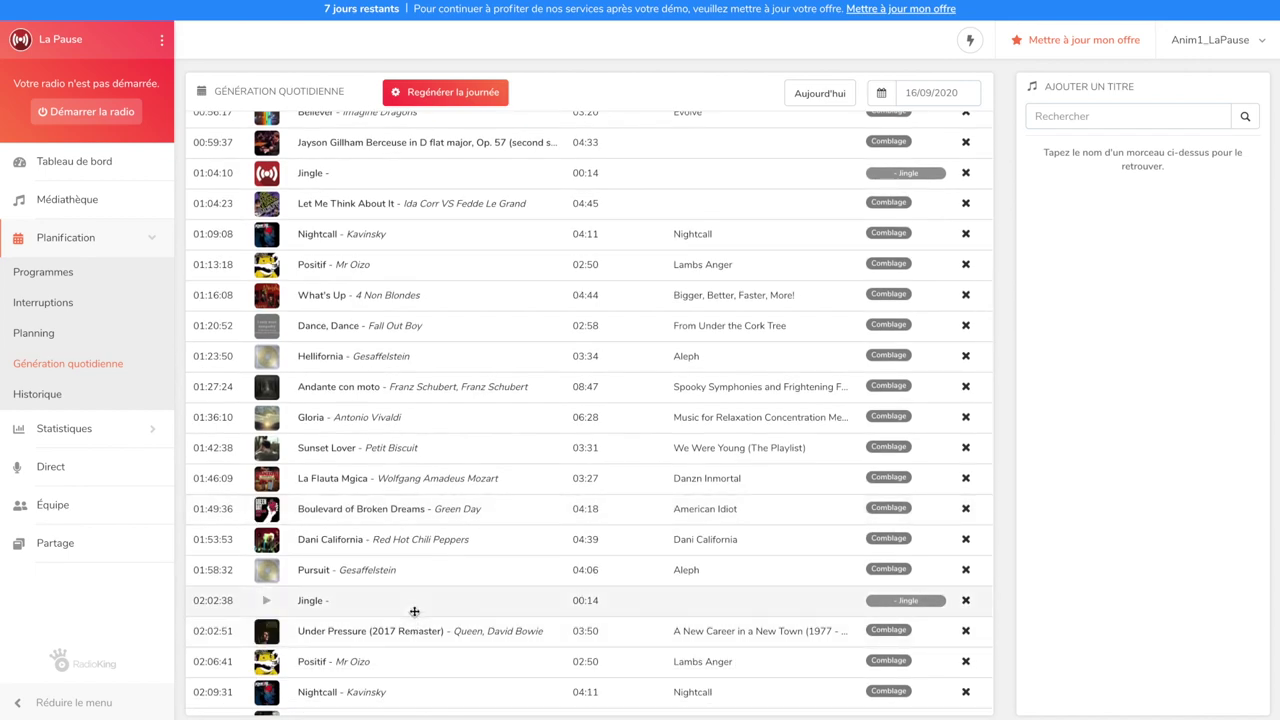
scroll(414, 612, down, 20)
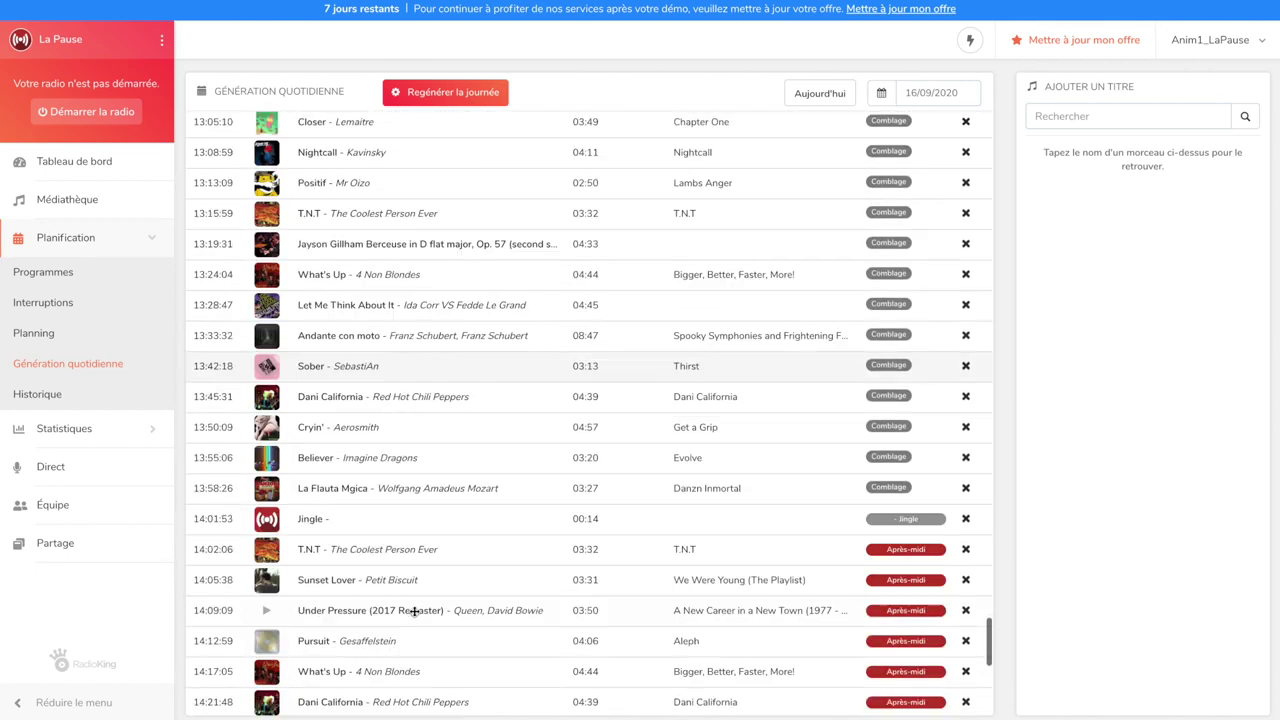
scroll(406, 517, down, 20)
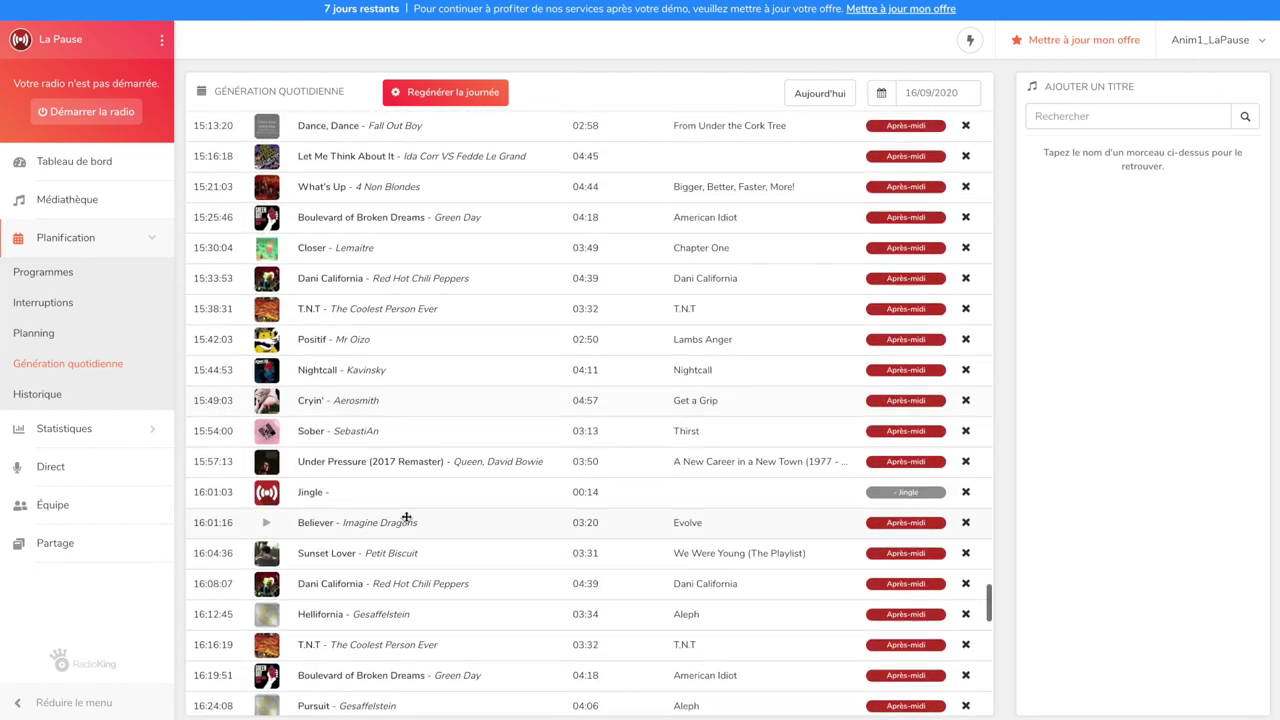
scroll(406, 517, down, 15)
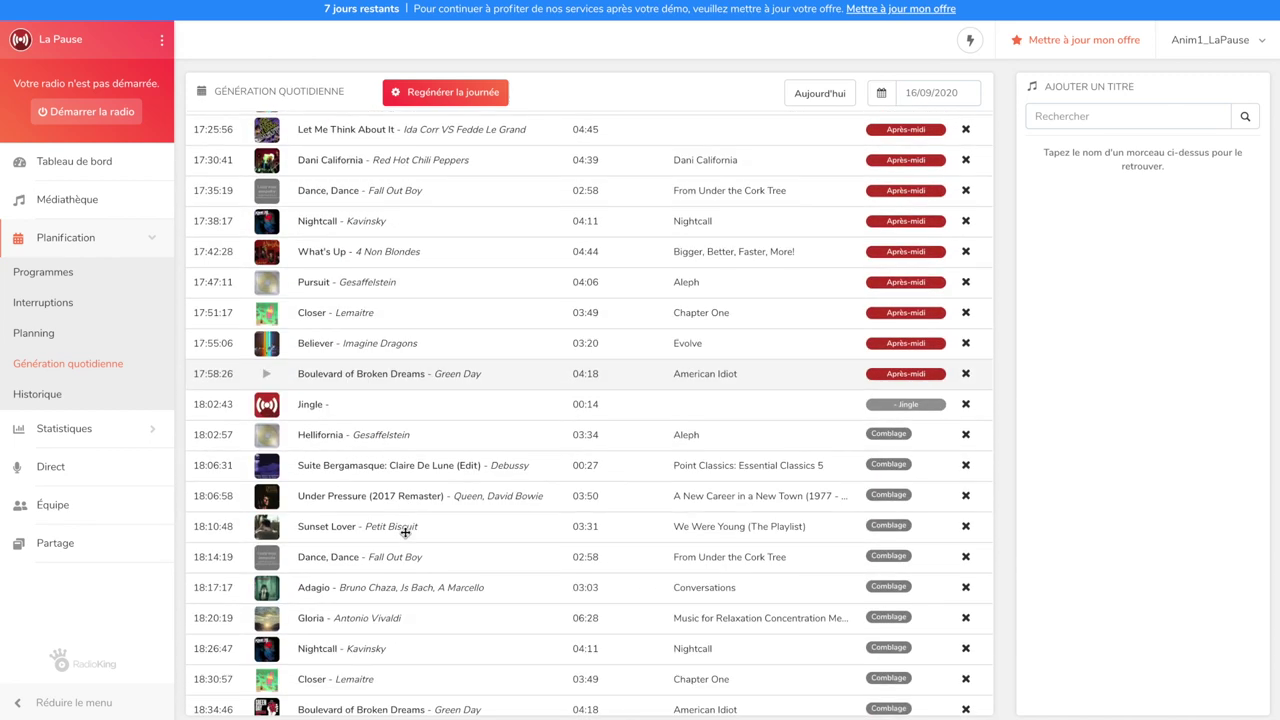
scroll(405, 533, down, 3)
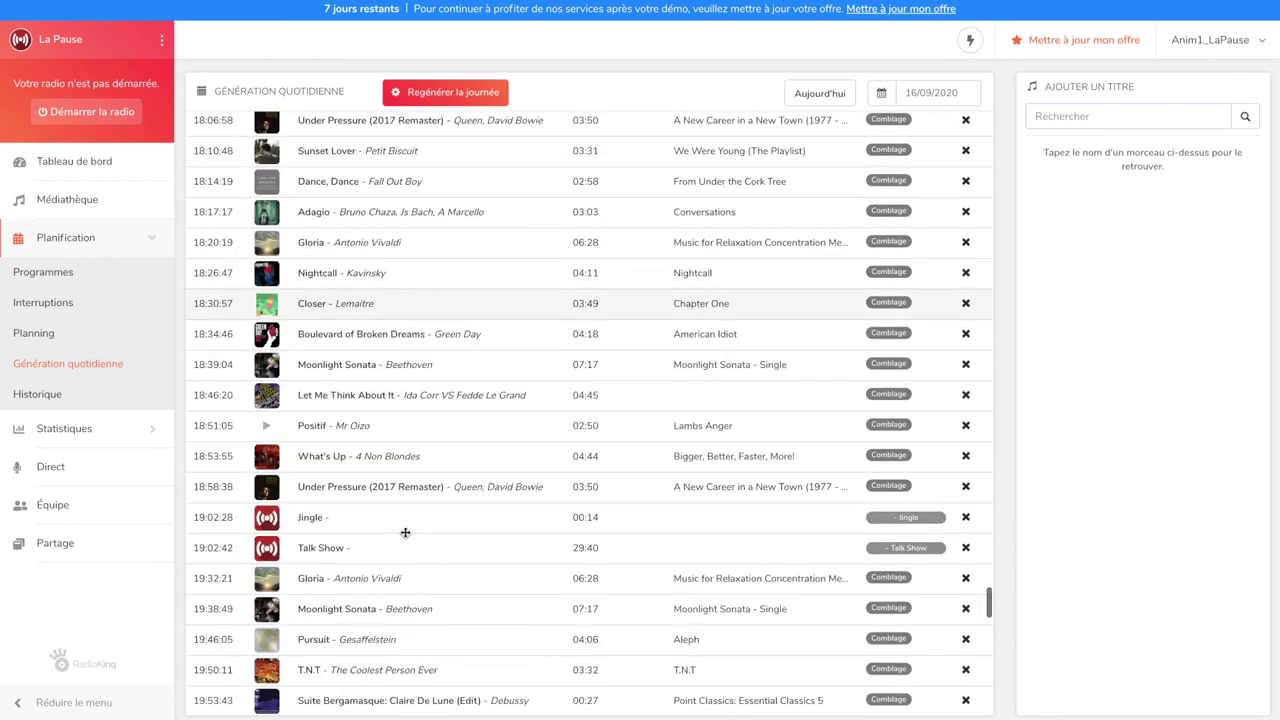
scroll(400, 558, down, 15)
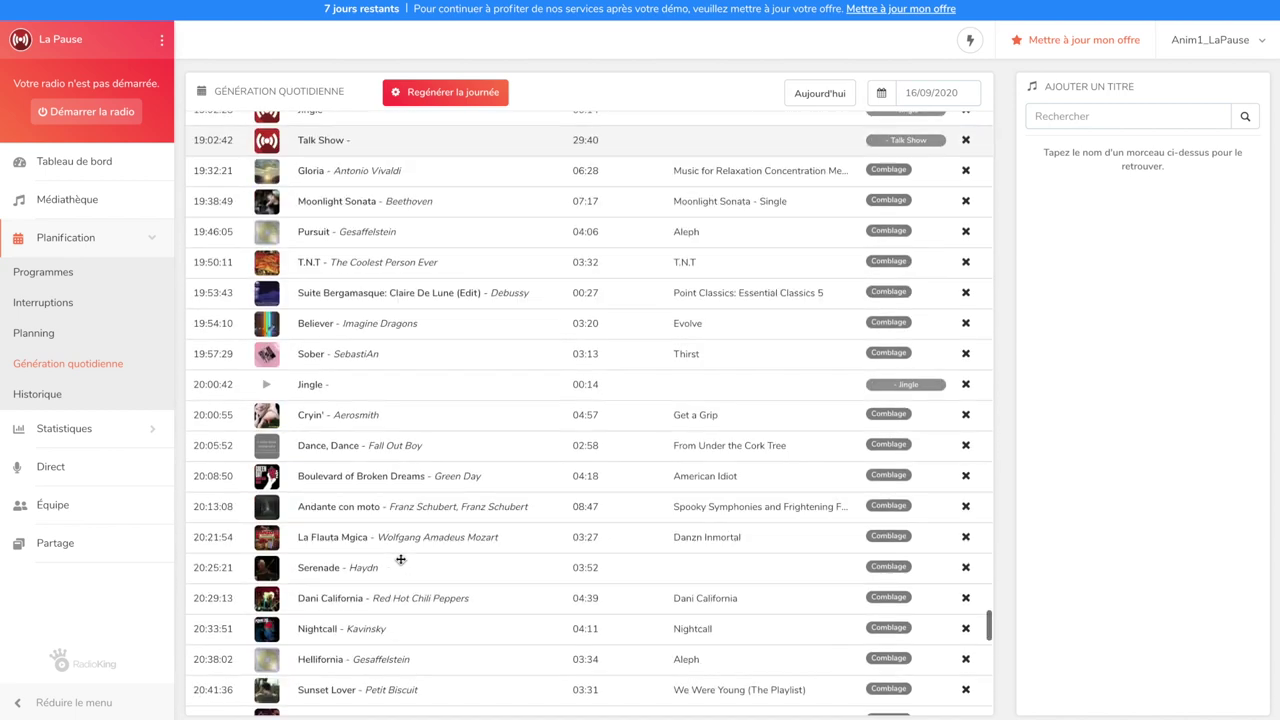
scroll(400, 559, down, 5)
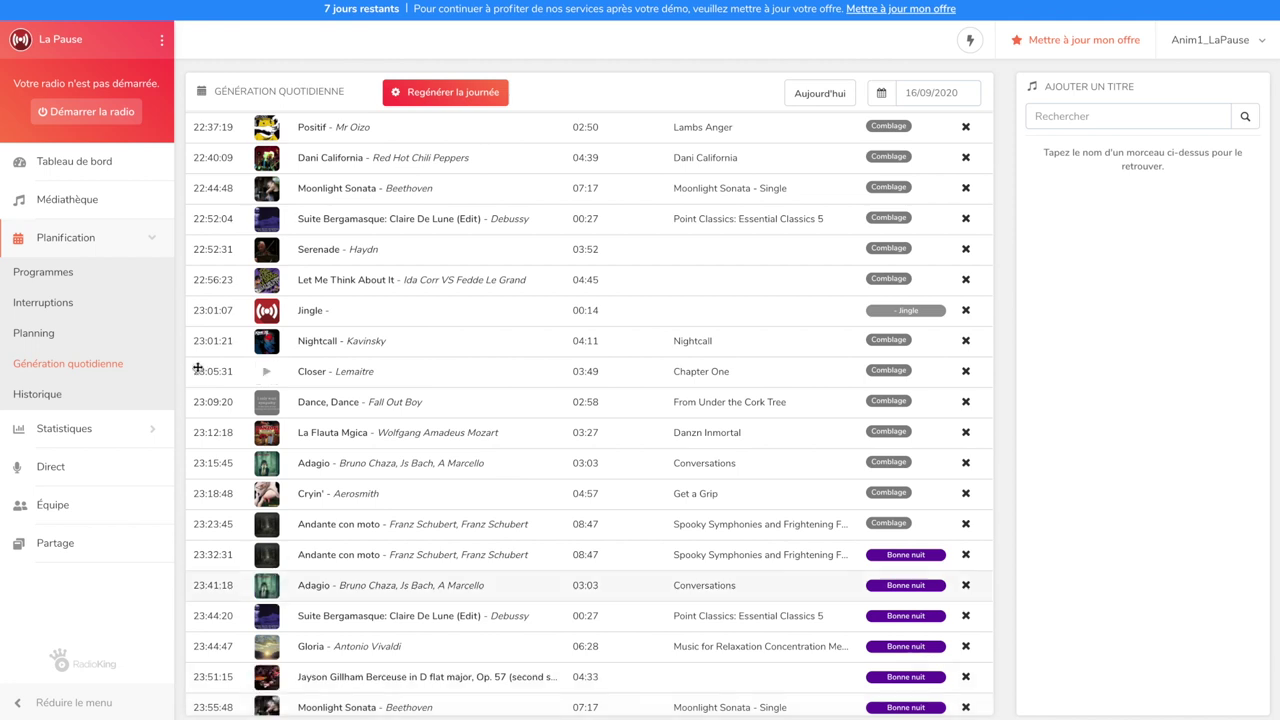
click(43, 113)
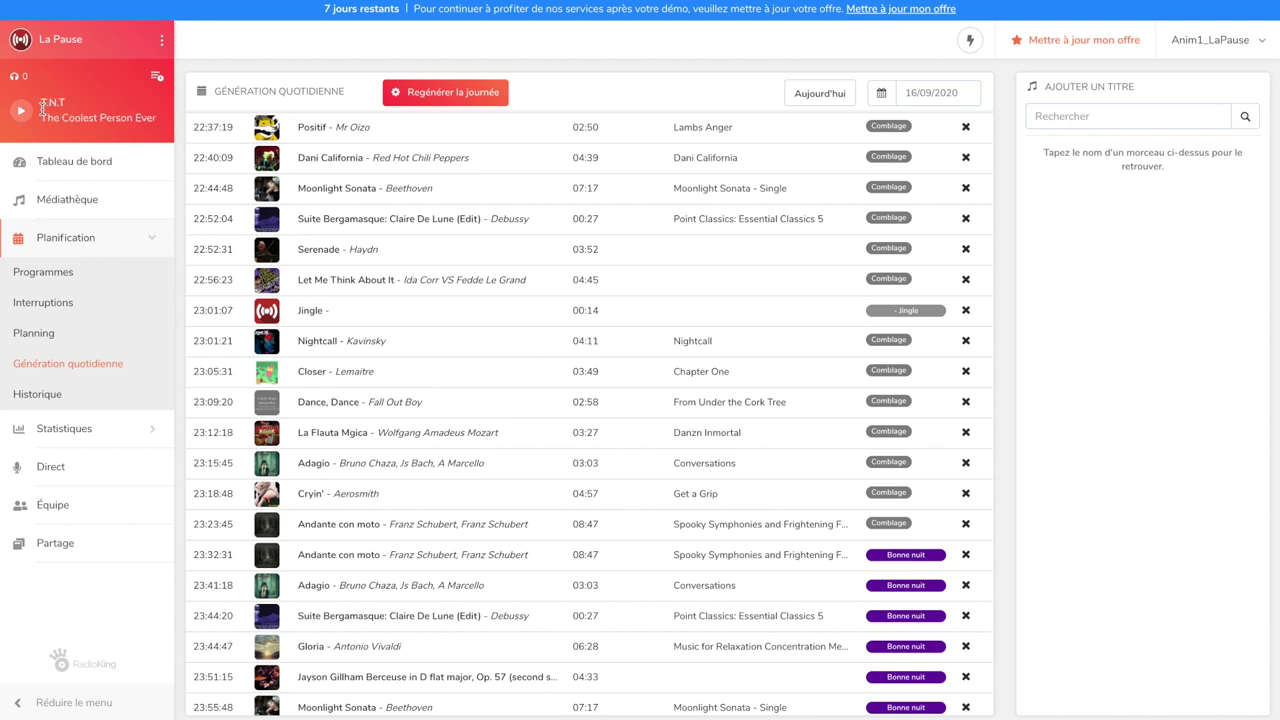
click(57, 396)
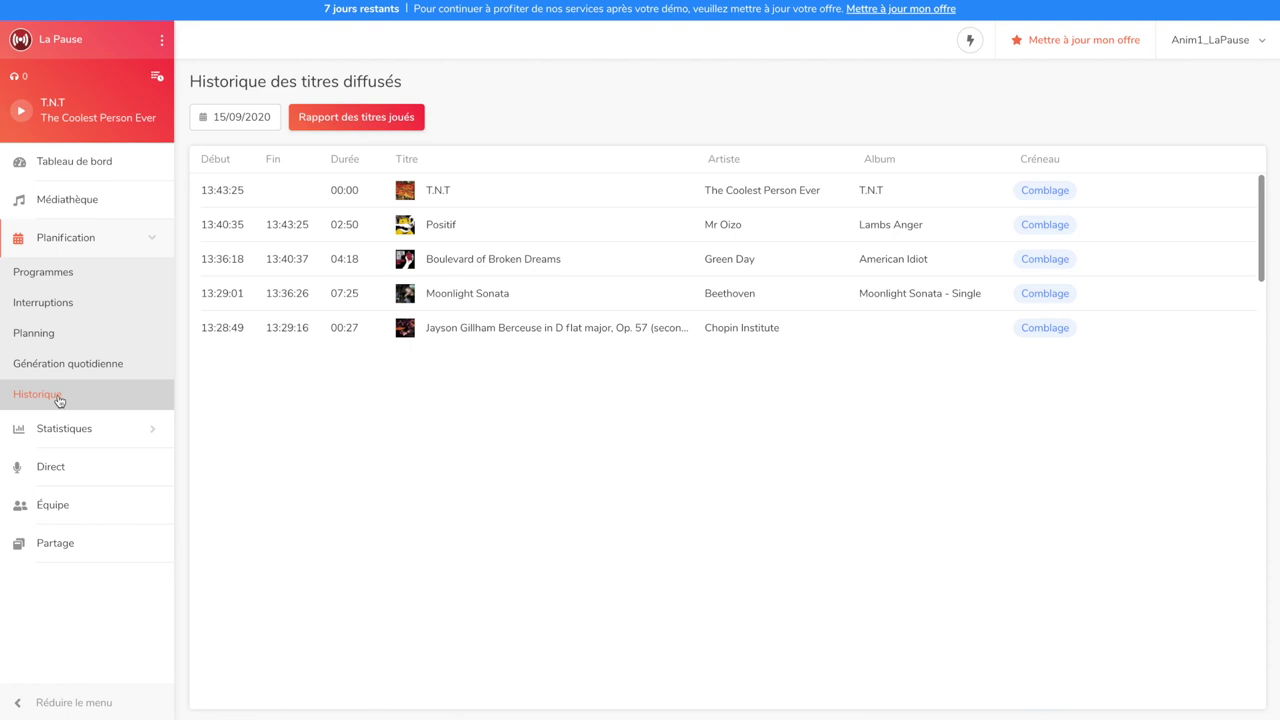
Generate the played-tracks report for 15/08/2020–15/09/2020, then go to the Direct page
click(334, 114)
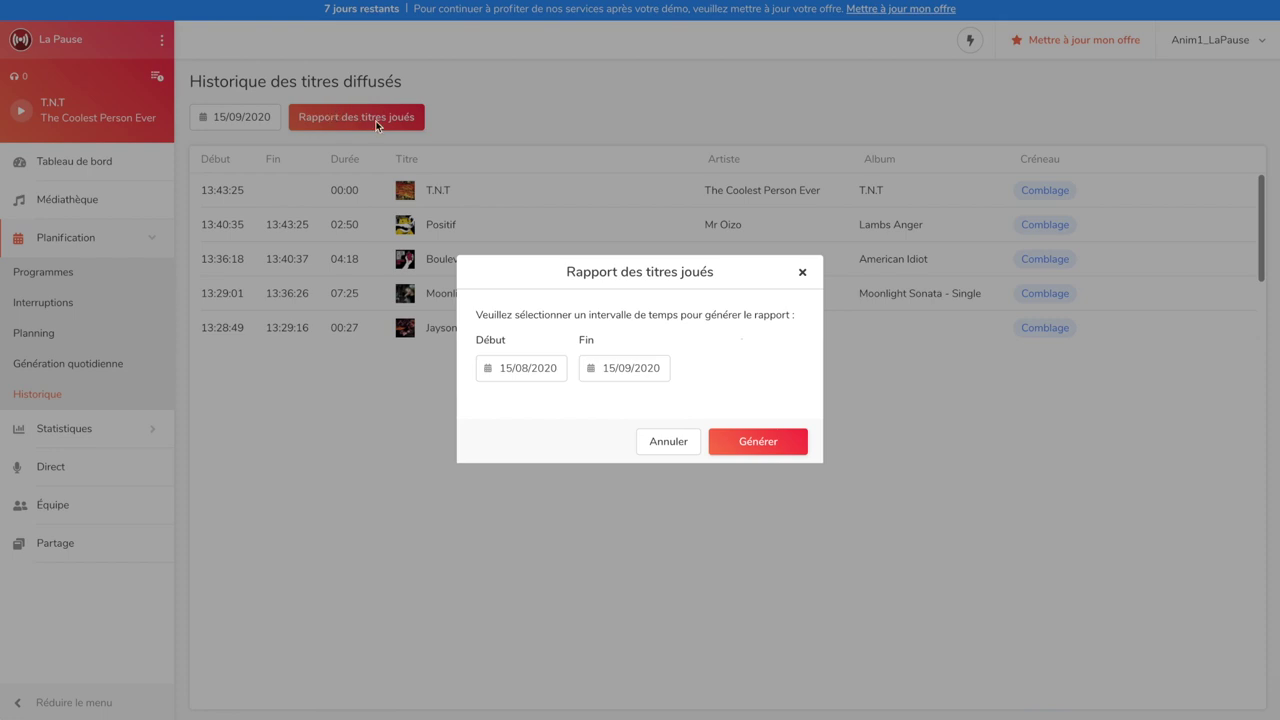
click(760, 442)
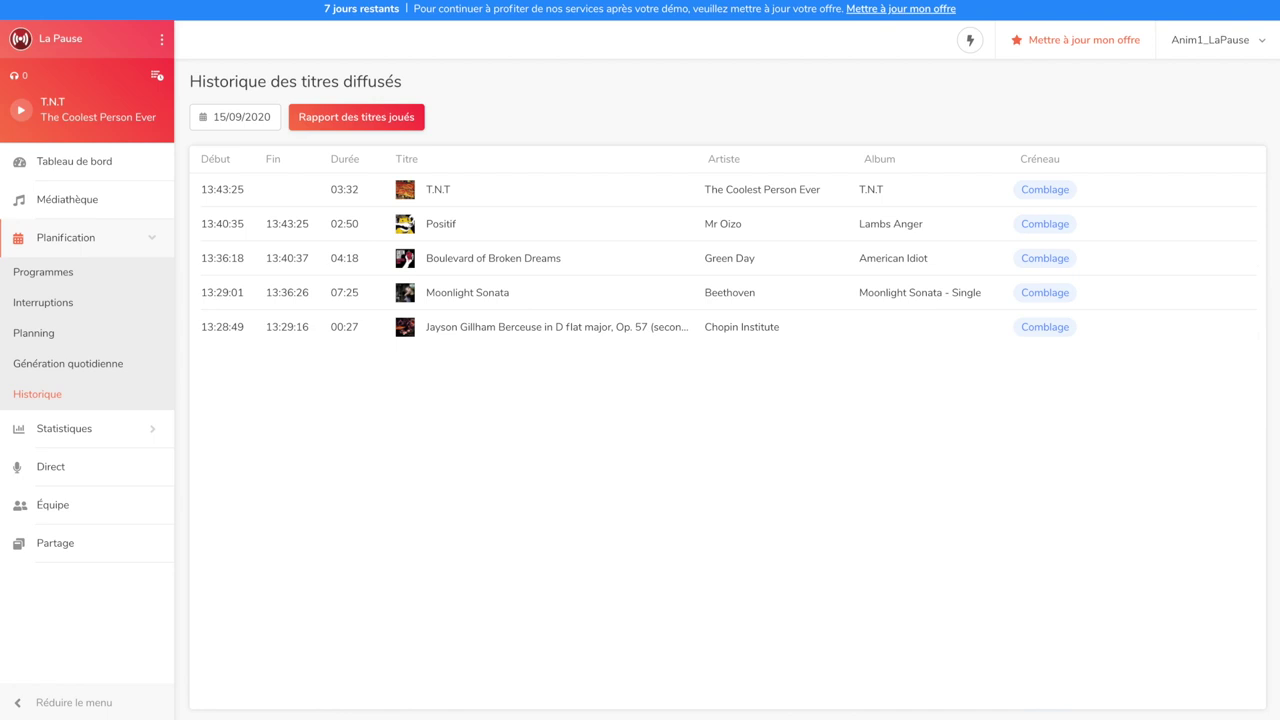
click(83, 466)
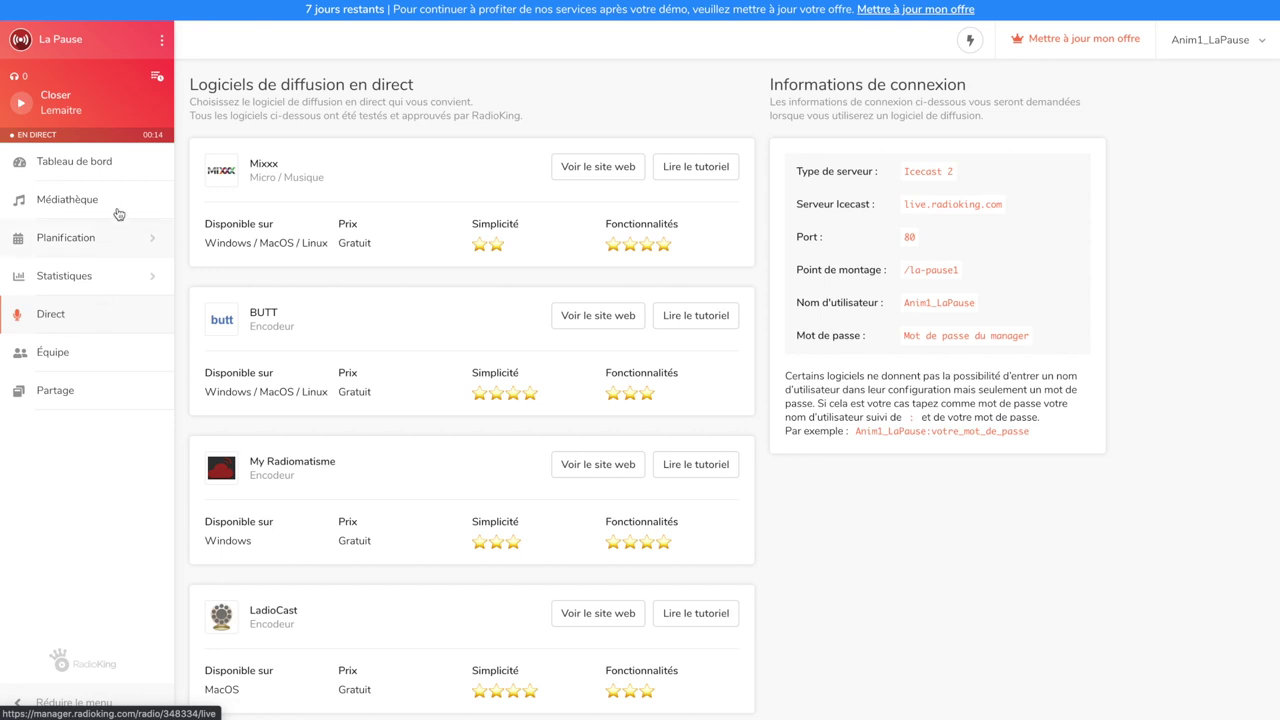
mouse_move(125, 140)
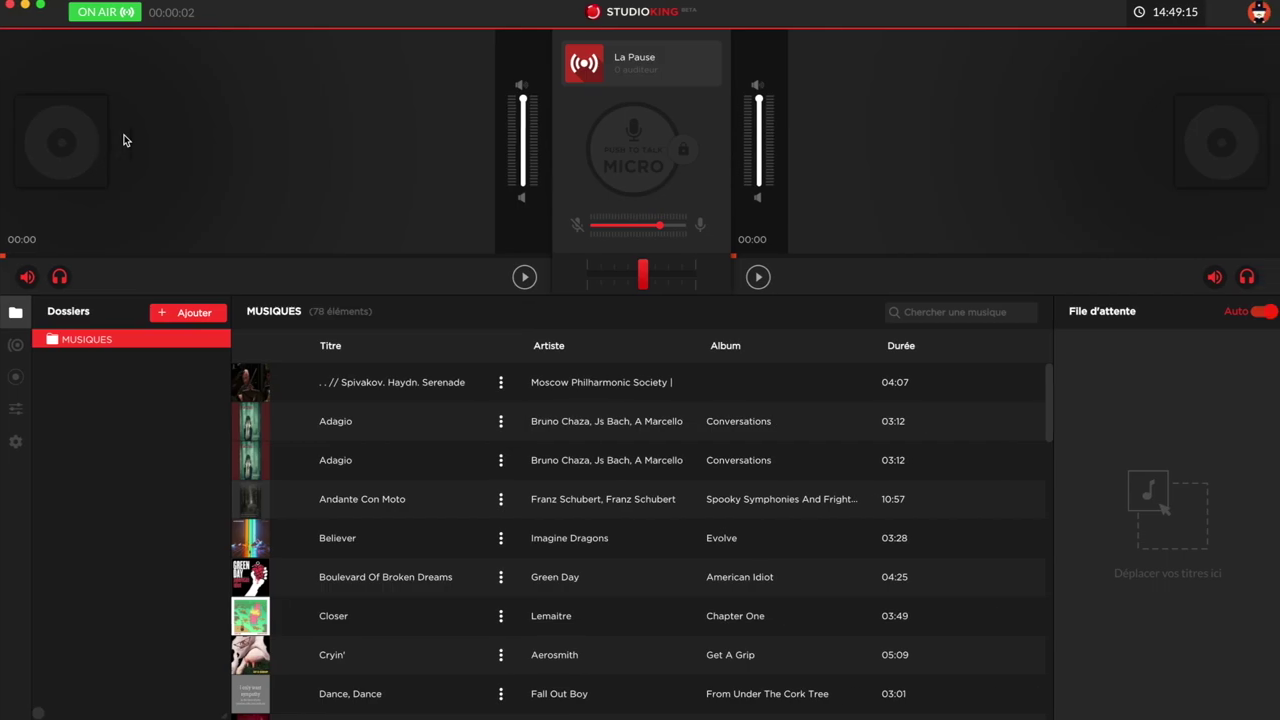
Turn off StudioKing's green ON AIR button to end the live broadcast
click(121, 17)
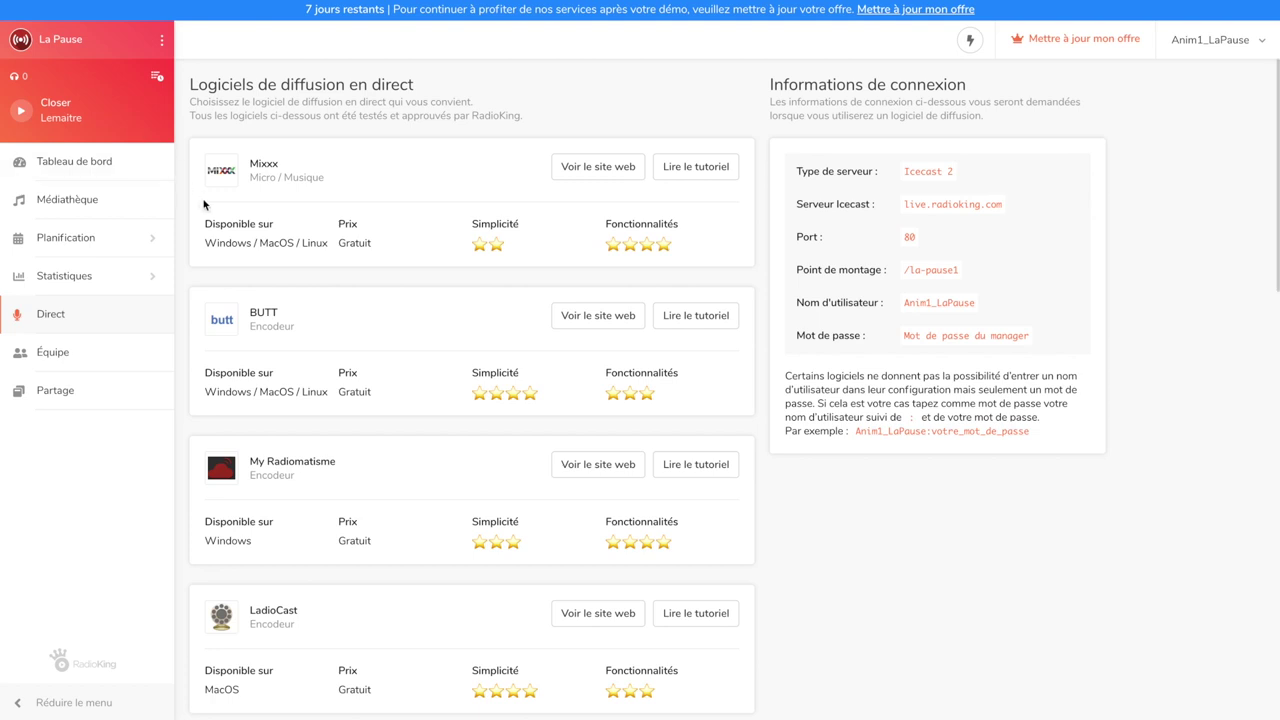
scroll(203, 204, down, 3)
Browse the Direct page's recommended broadcasting software, then go to the Équipe page
scroll(203, 204, down, 10)
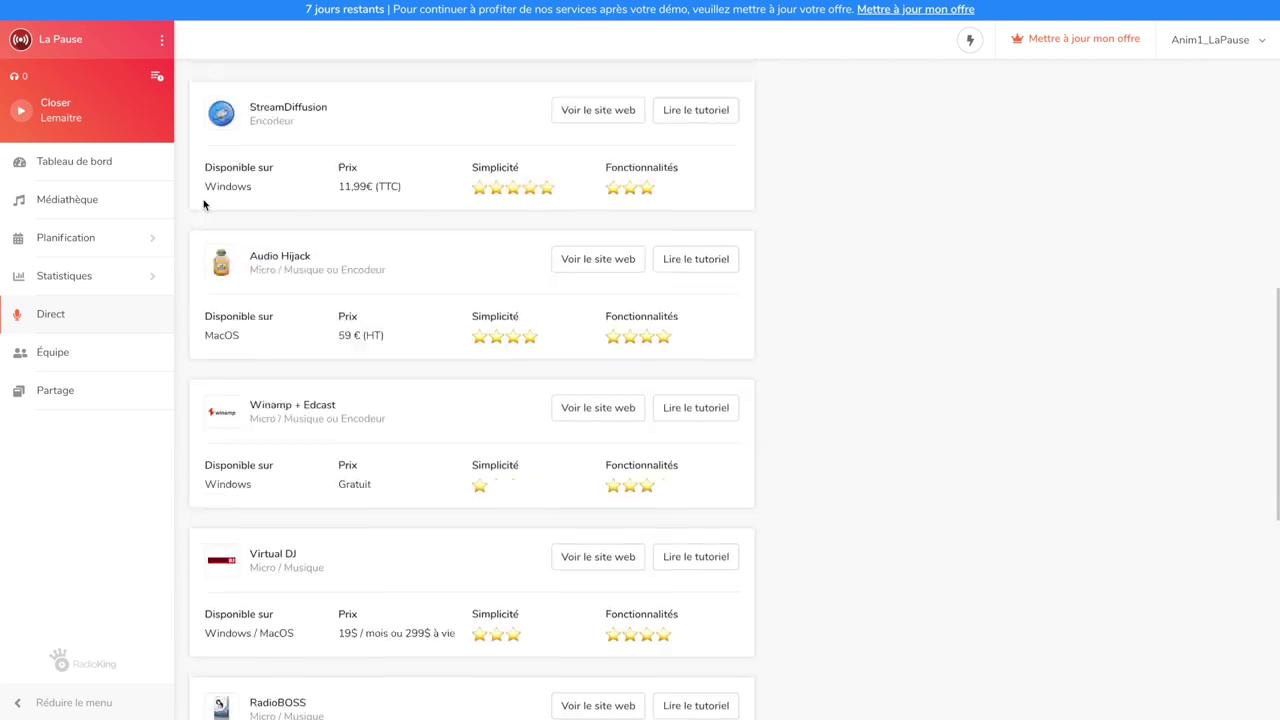
scroll(203, 204, down, 2)
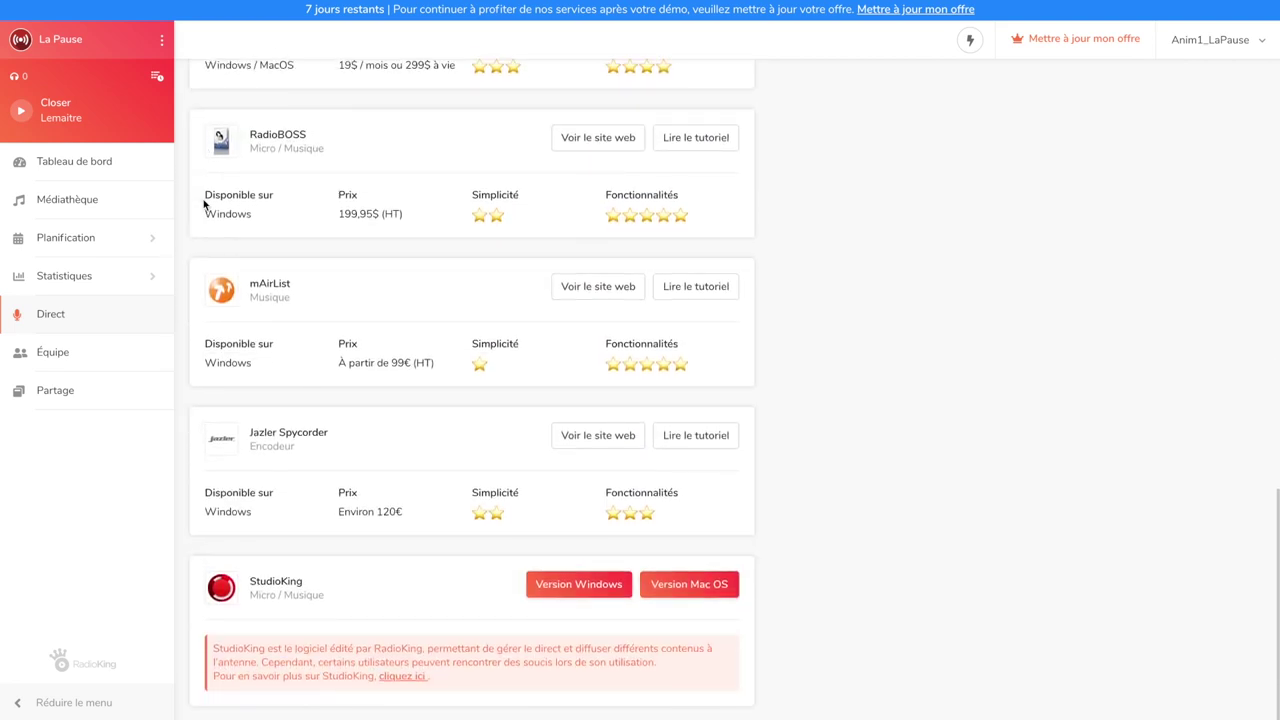
scroll(203, 204, up, 15)
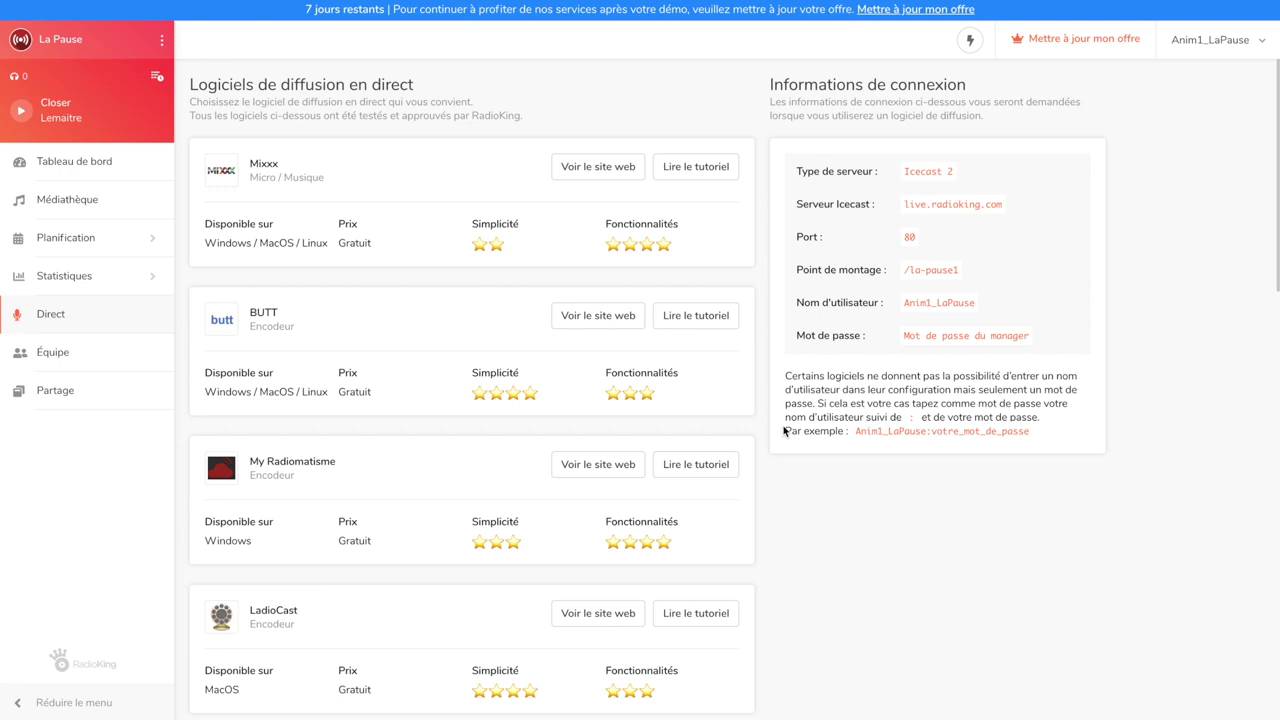
click(118, 357)
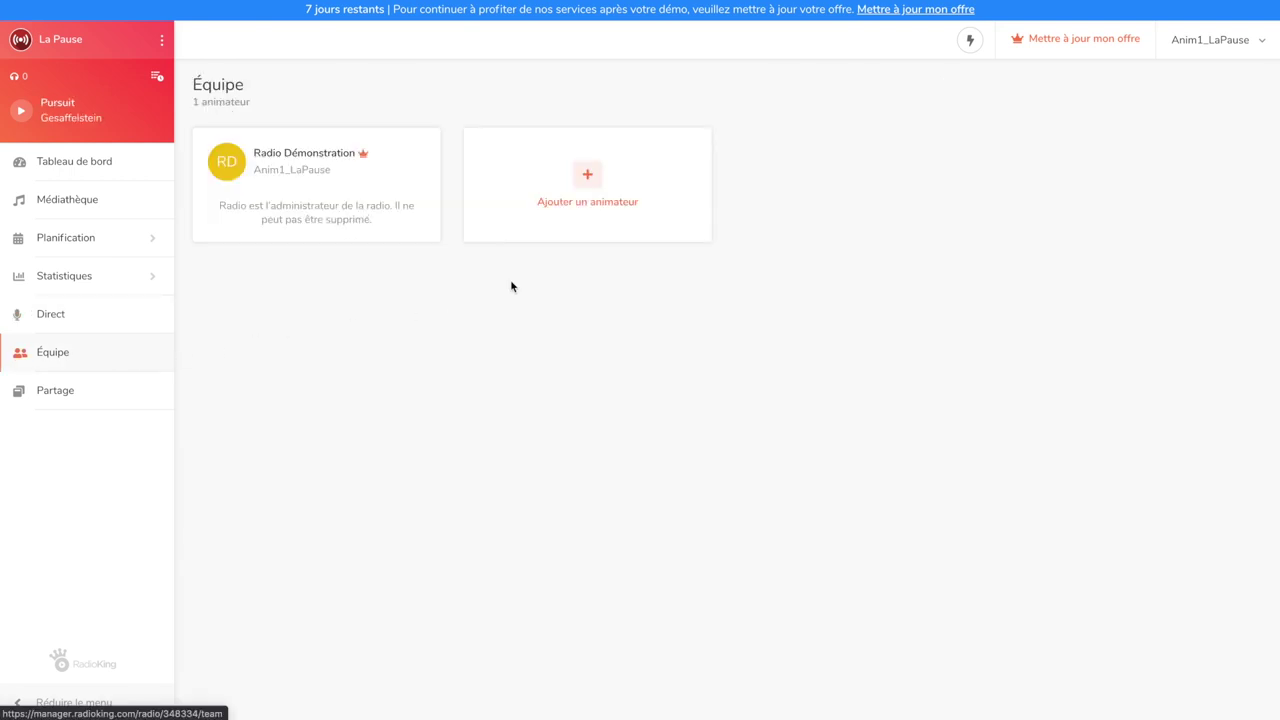
Find a user by their login and add them as presenter with all rights selected
click(587, 175)
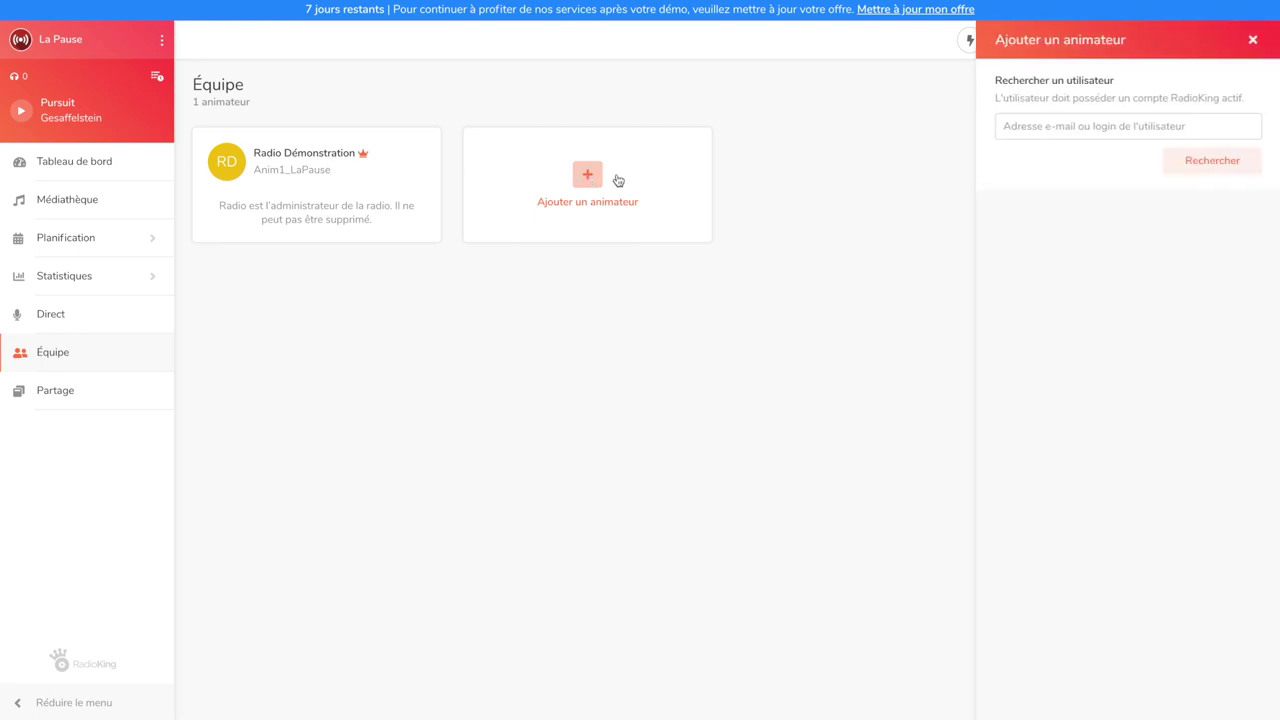
click(1027, 127)
text(MathildaRK)
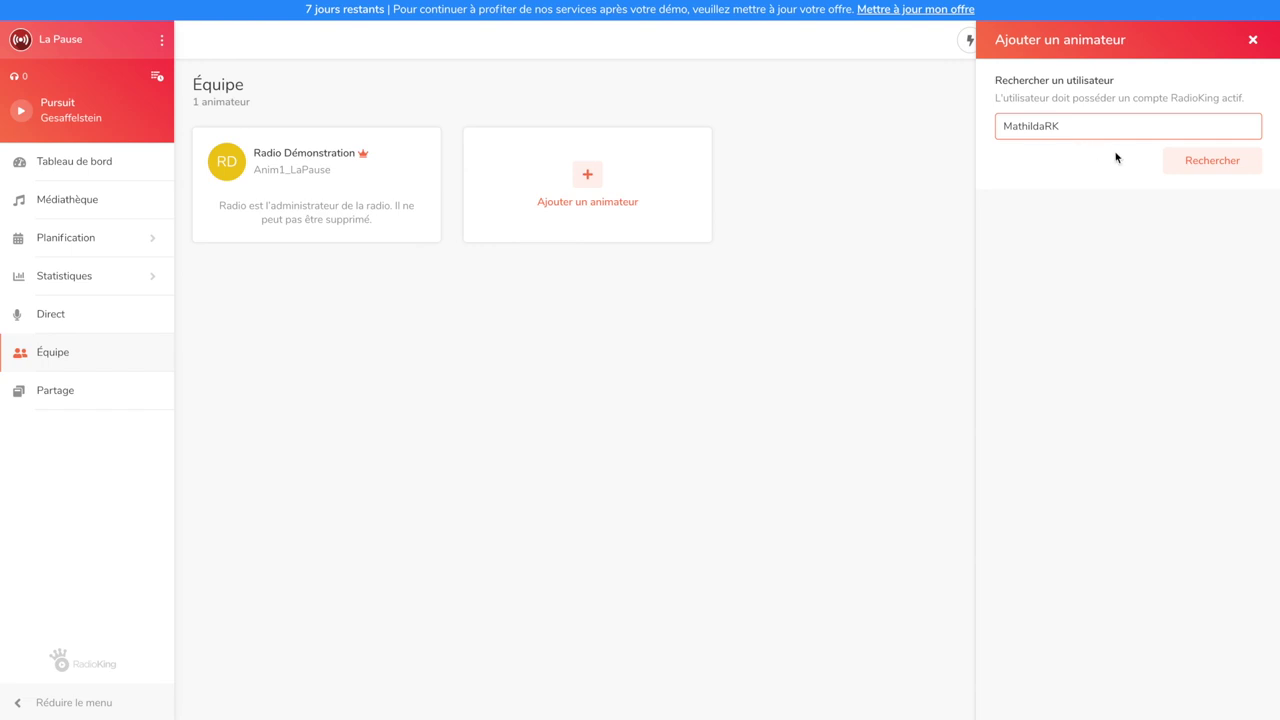
click(1177, 166)
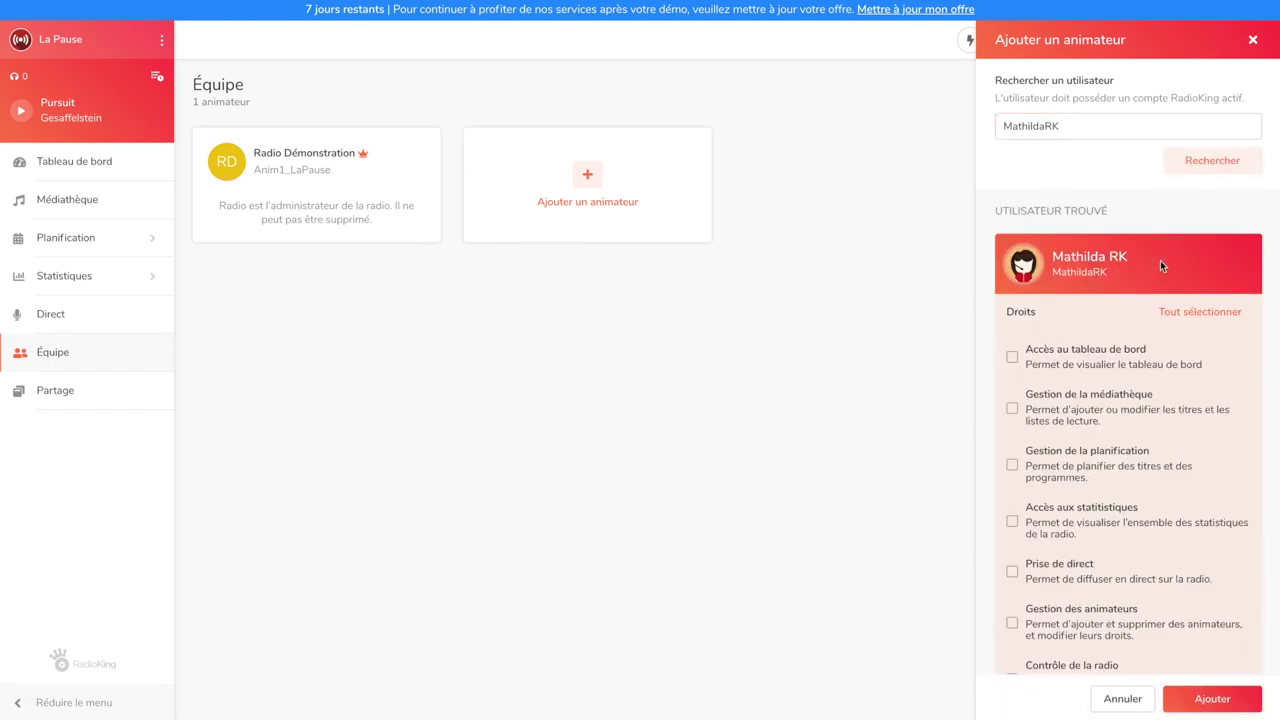
click(1170, 313)
scroll(1177, 378, down, 1)
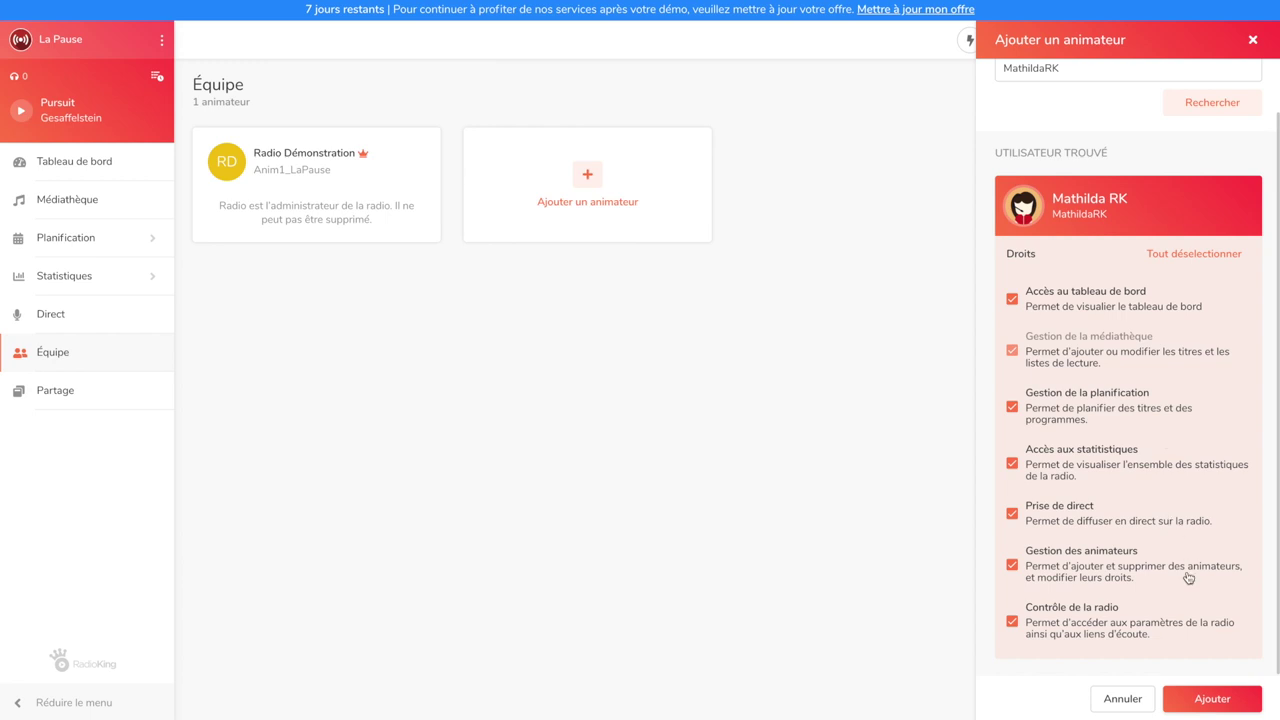
click(1210, 699)
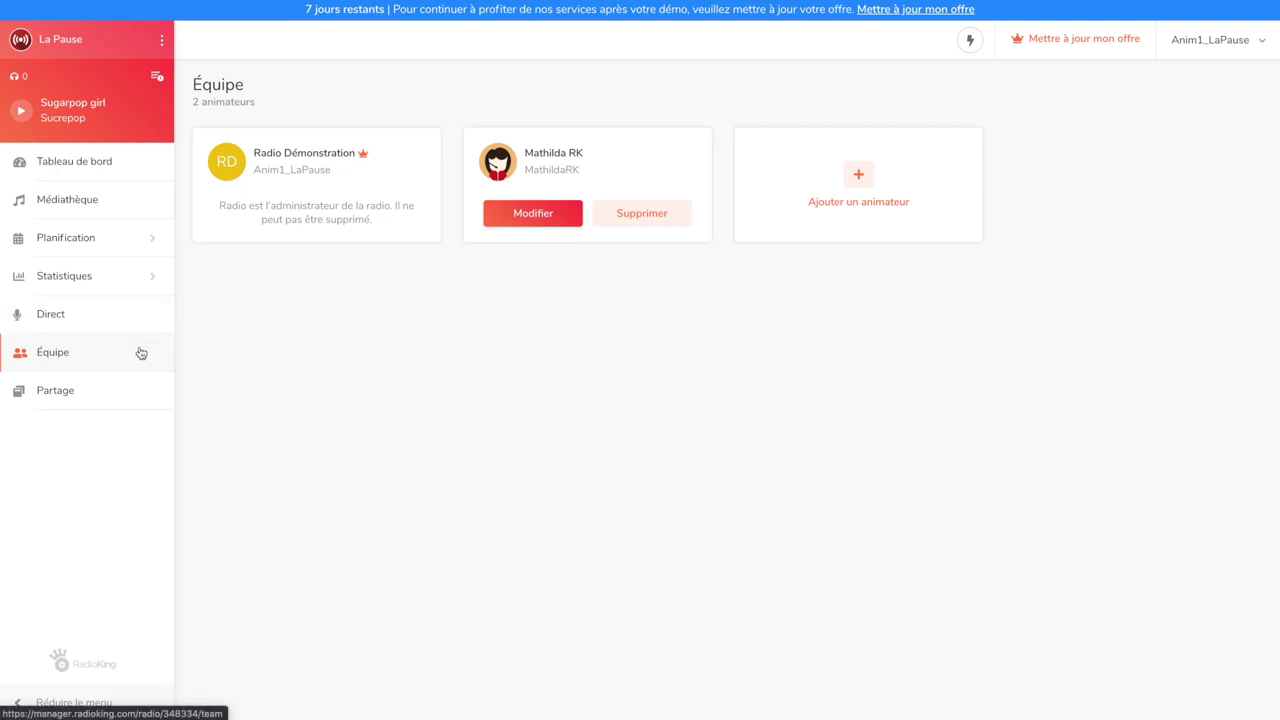
Change the Identifiant Radio from la-pause1 to la-pause in Paramètres and restart the radio
click(160, 42)
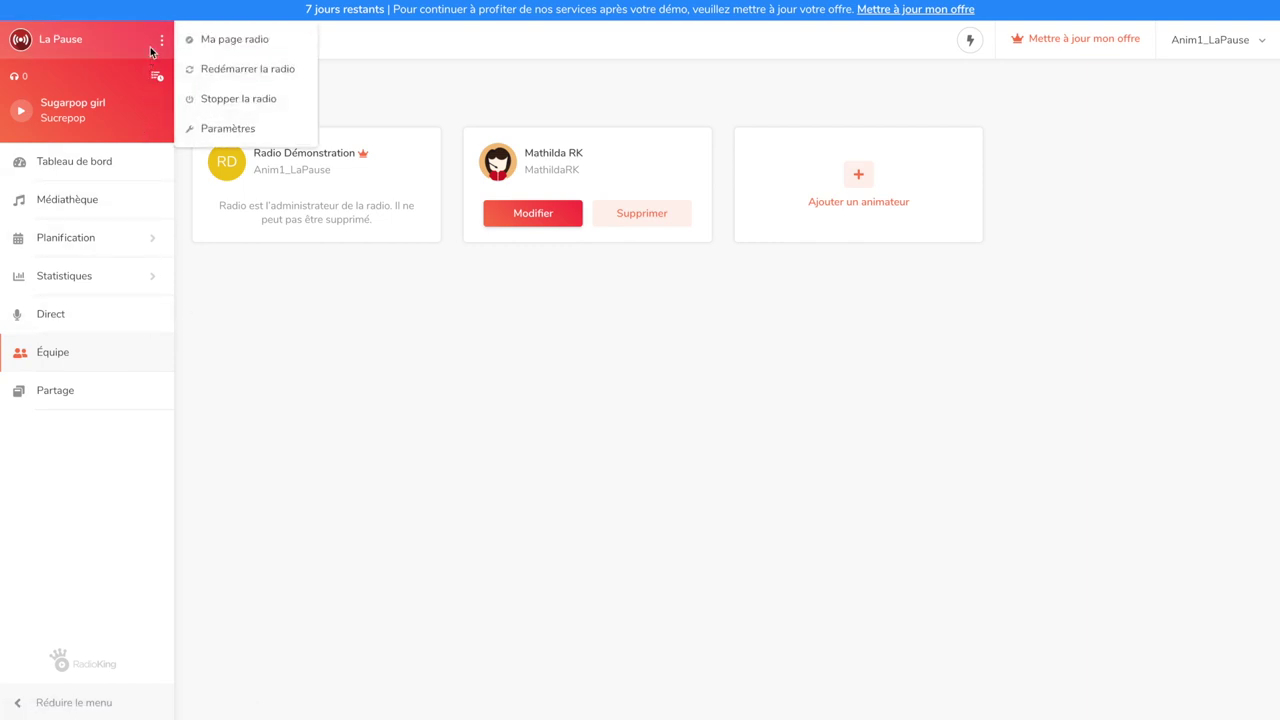
click(233, 127)
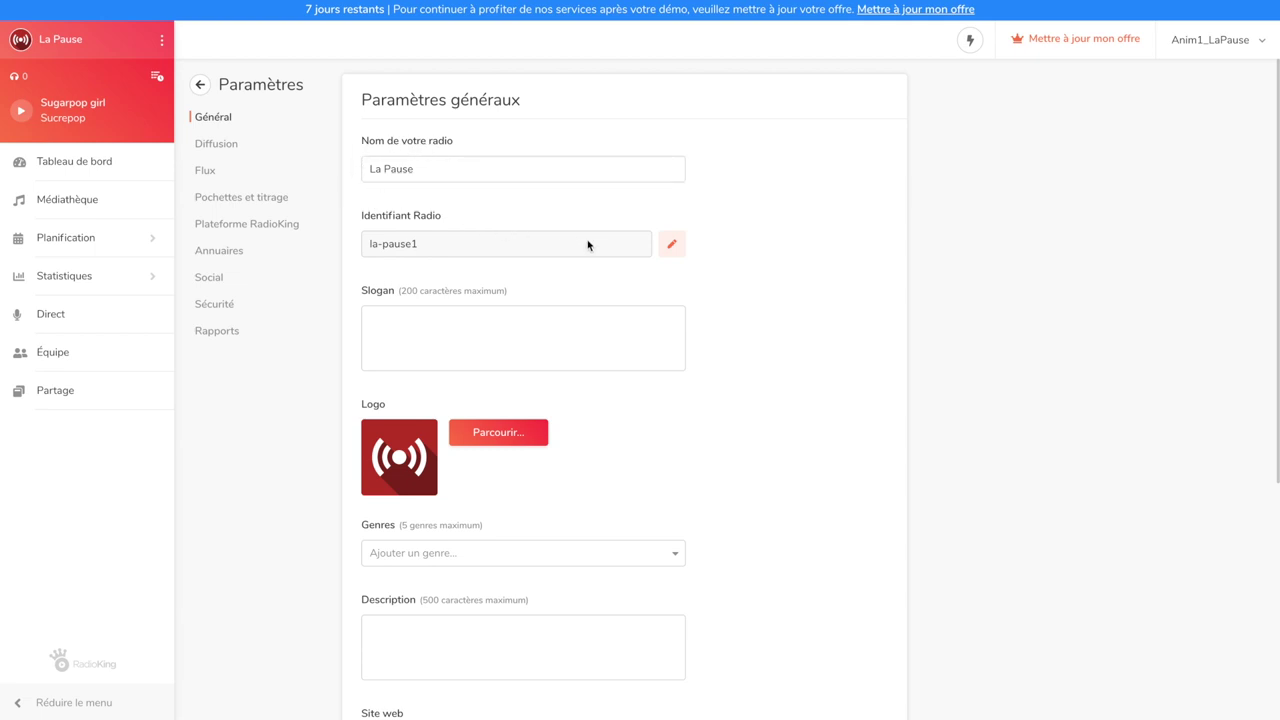
click(669, 250)
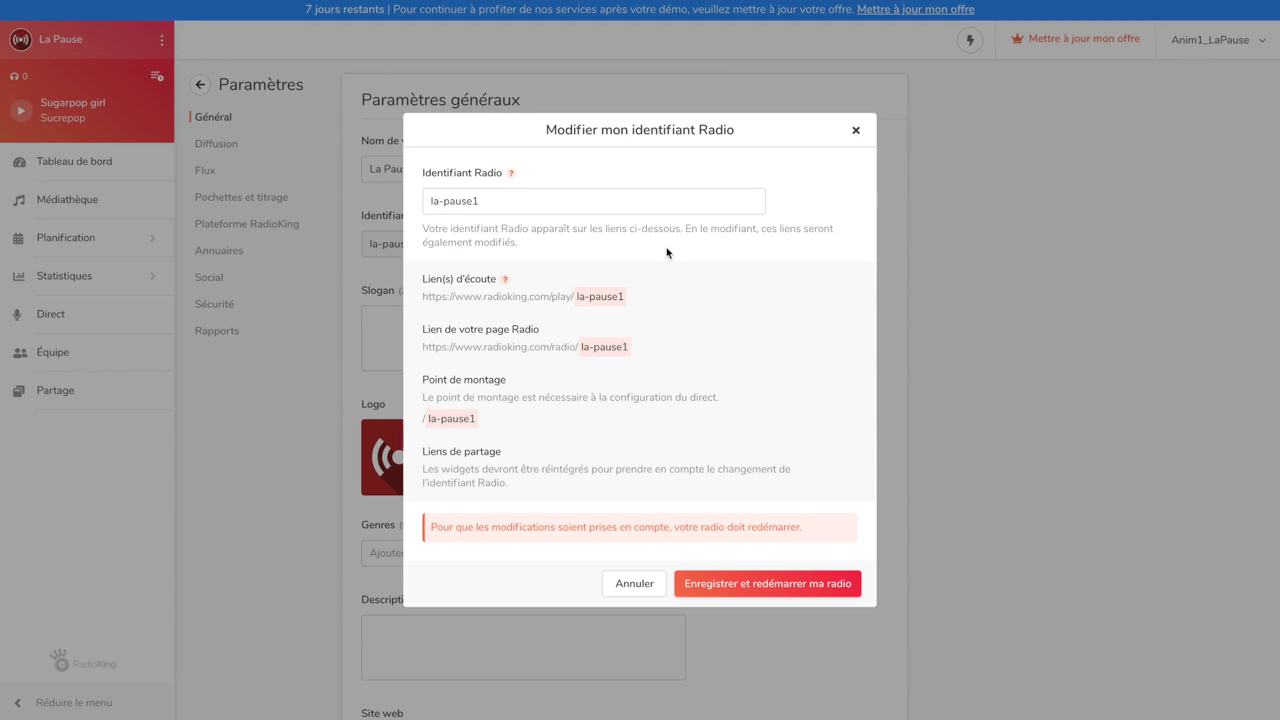
click(631, 206)
key(BackSpace)
click(750, 593)
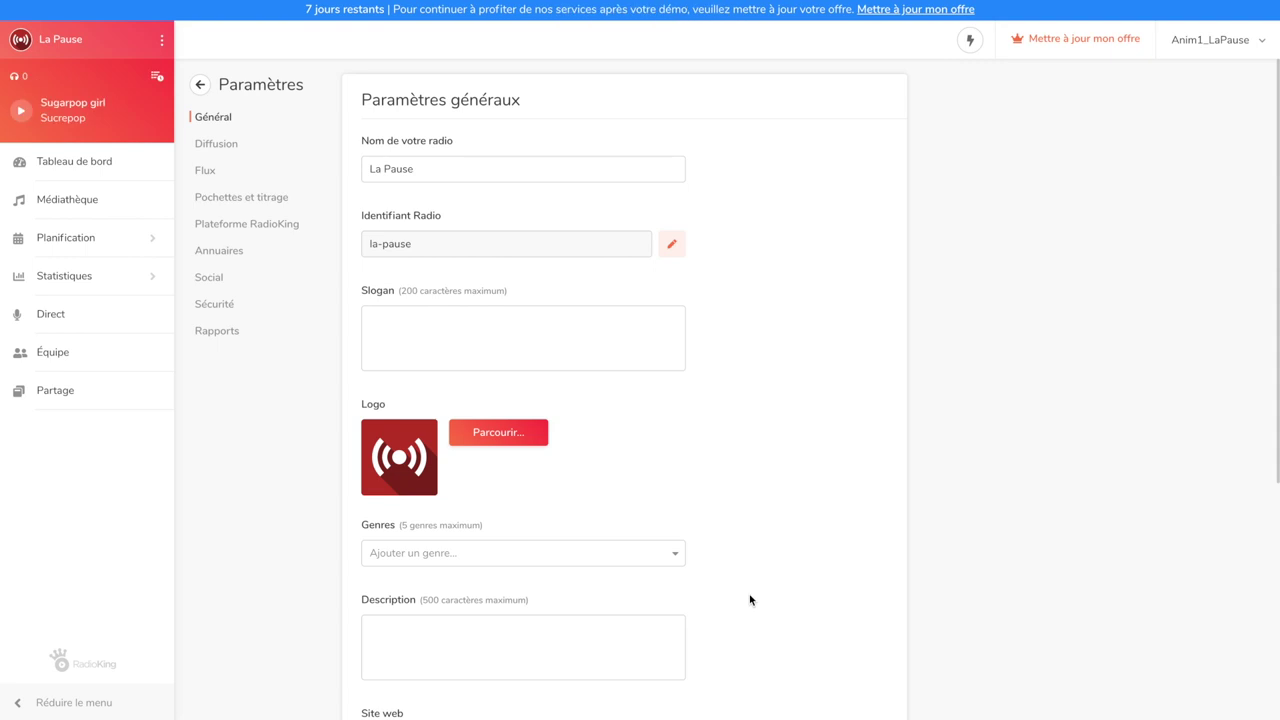
Set the slogan 'Prenez votre café avec votre radio La Pause.' and upload logo-lapause.jpg as logo
click(551, 349)
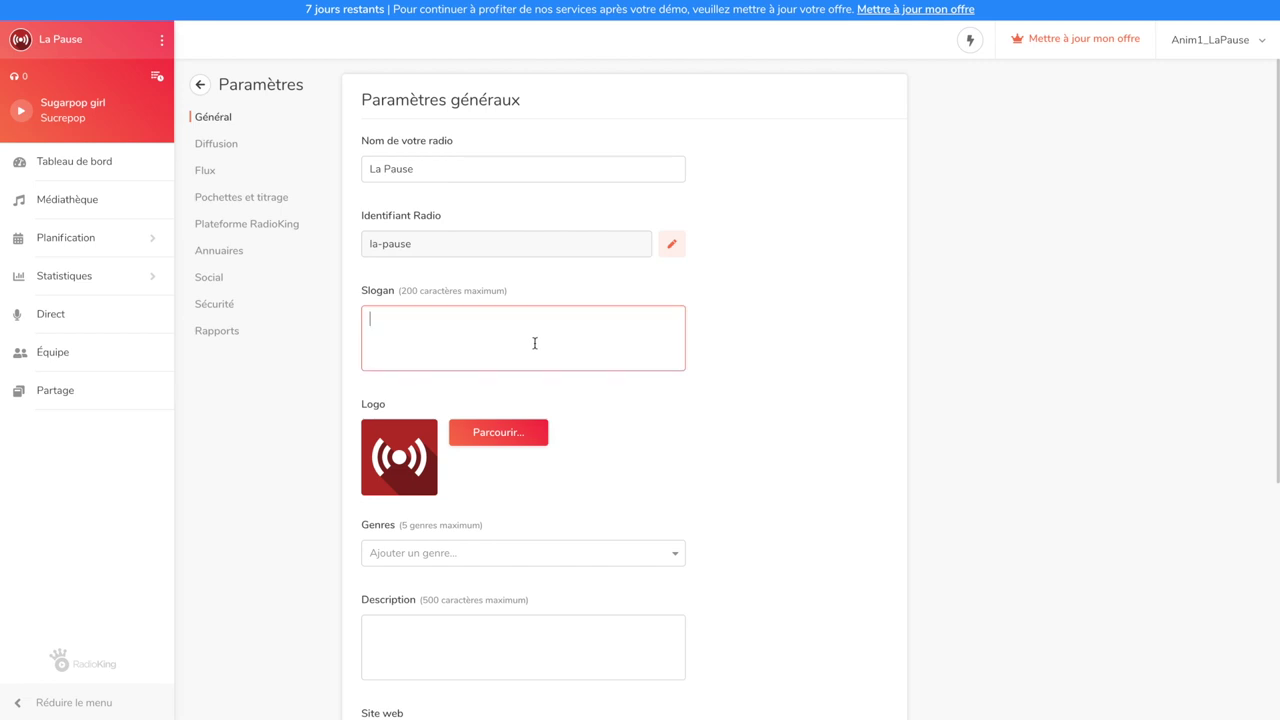
text(Prenez votre café avec votre radio L)
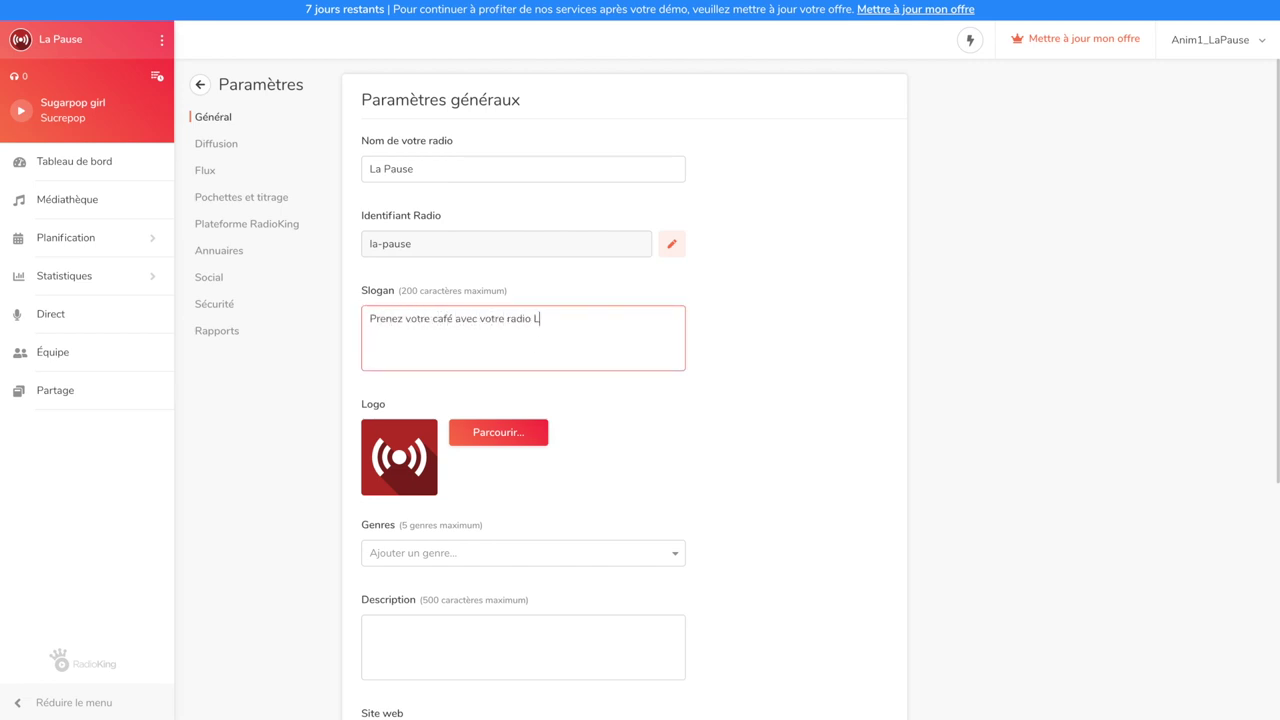
text(a Pause.)
click(513, 437)
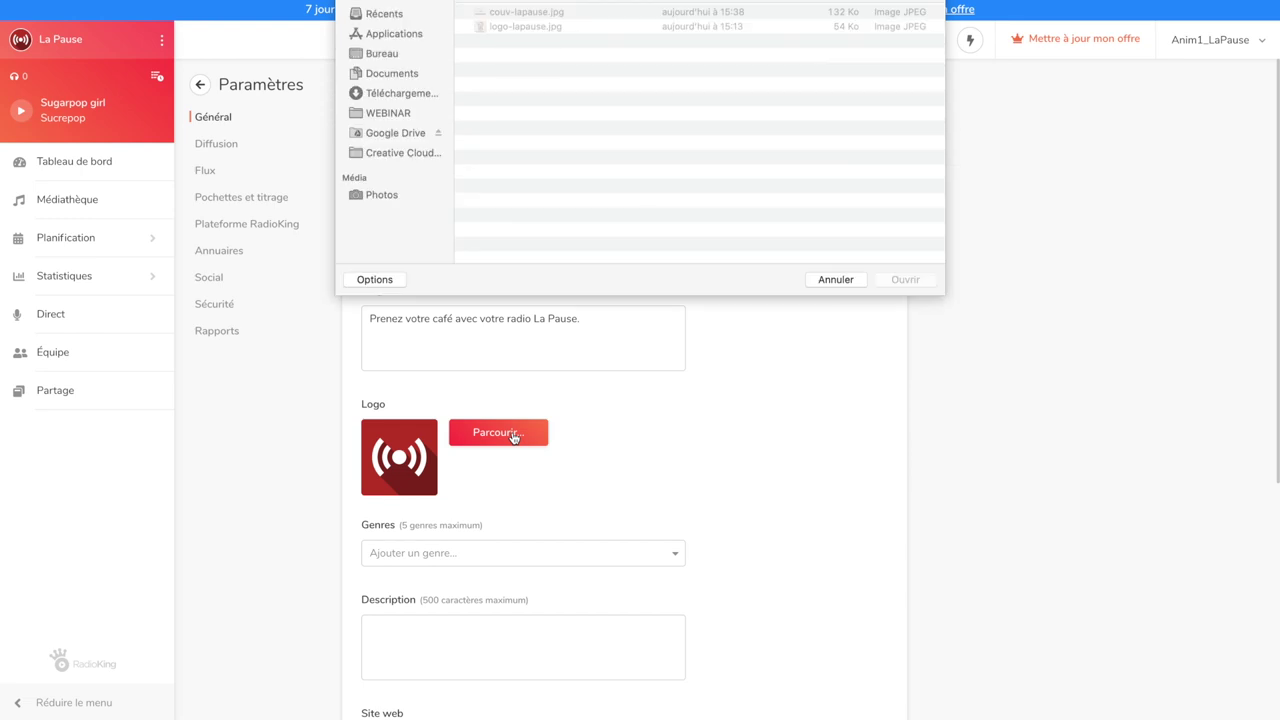
click(575, 69)
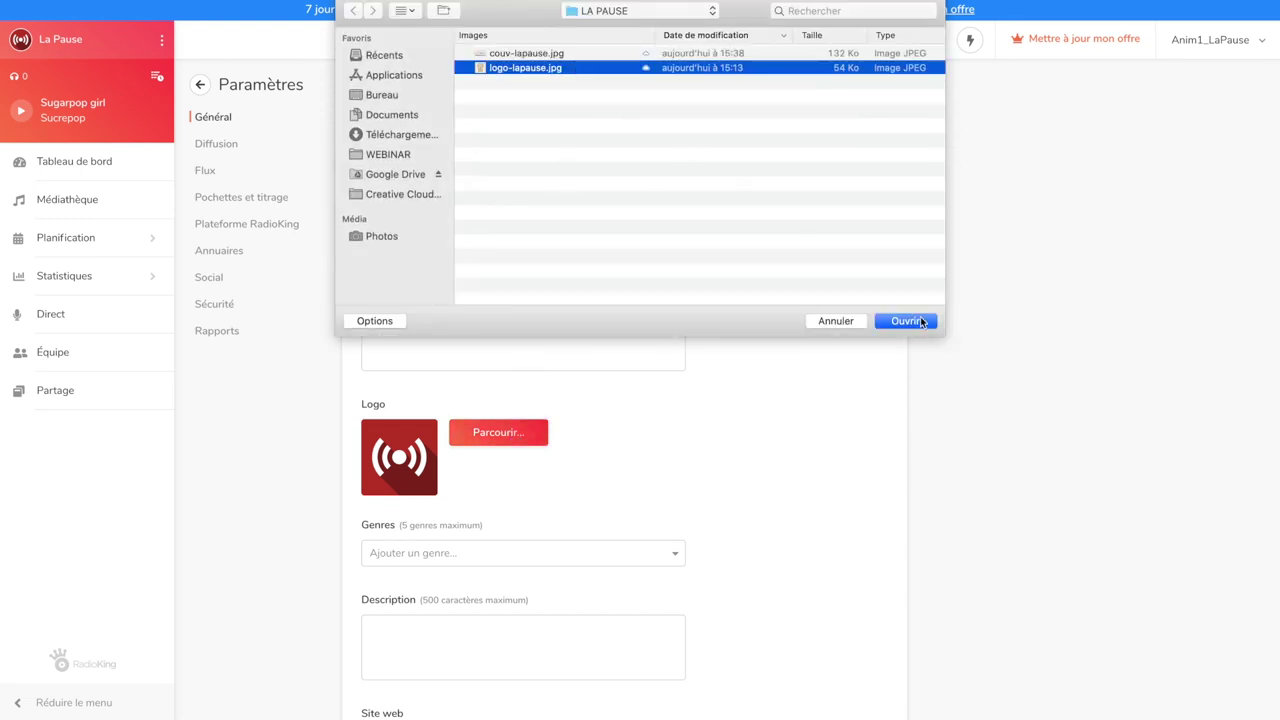
click(924, 322)
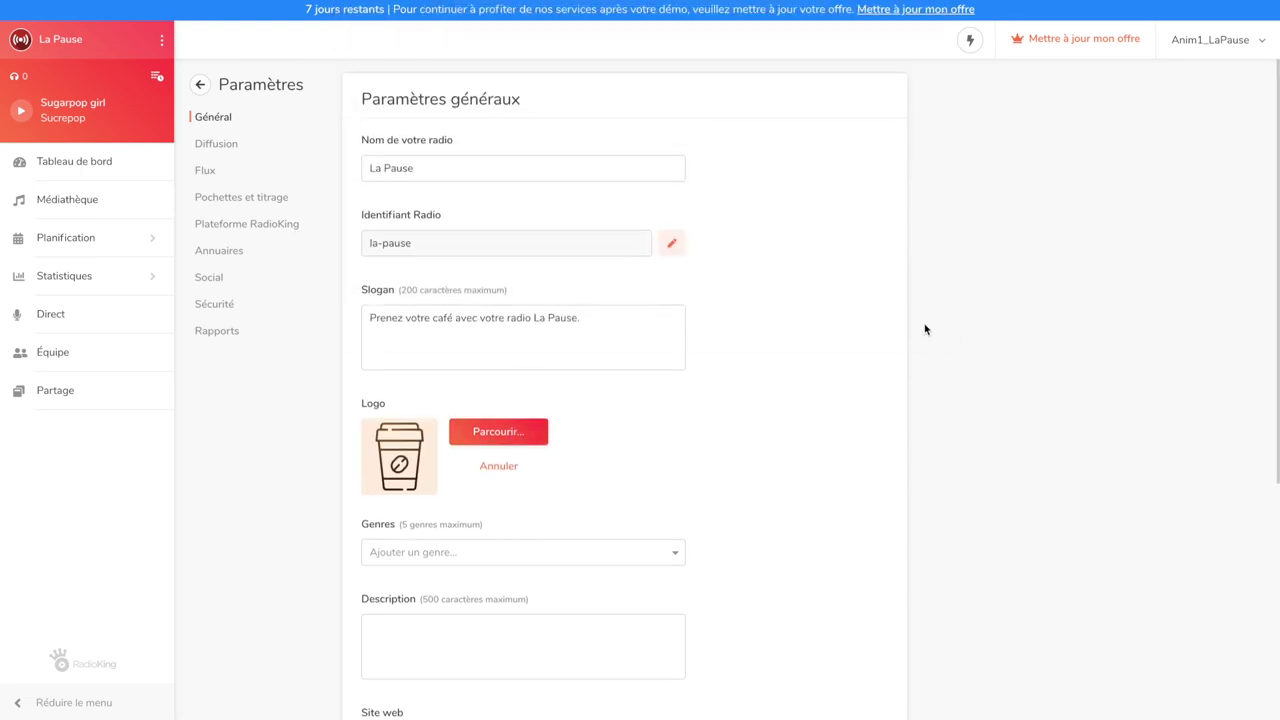
Paste the coffee-themed station description and save the general settings
scroll(924, 330, down, 3)
click(675, 284)
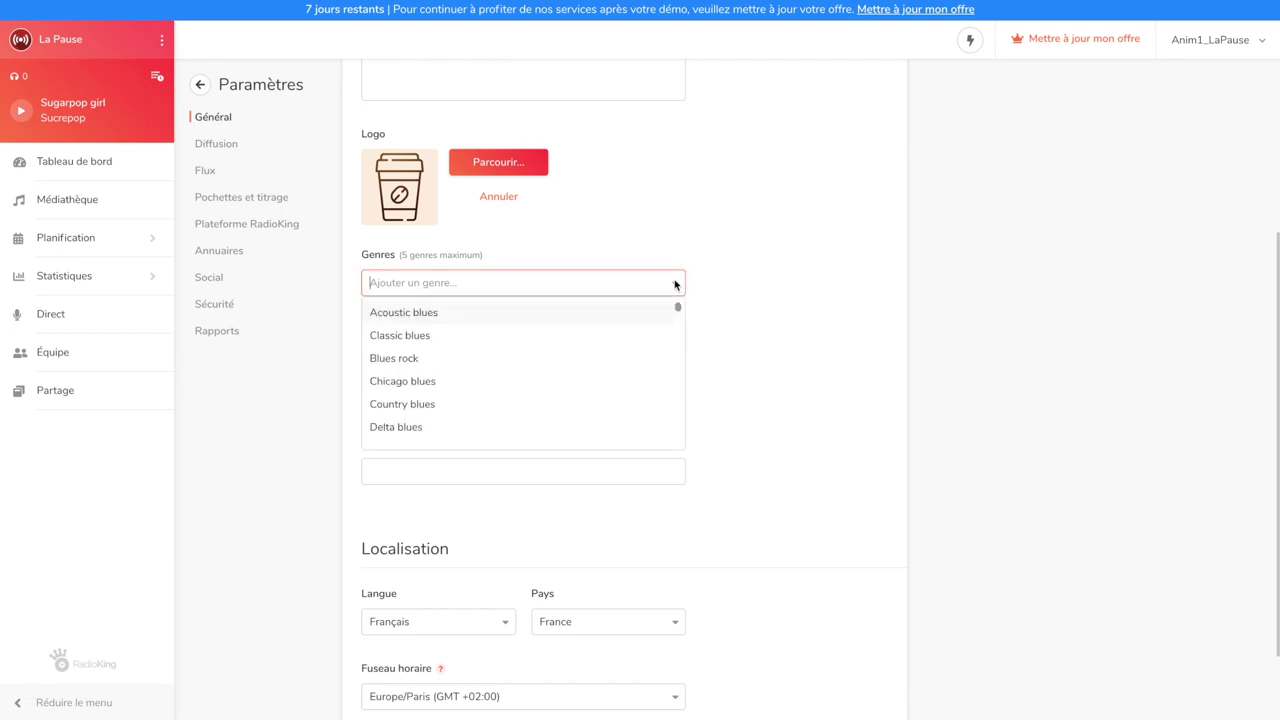
scroll(646, 381, down, 6)
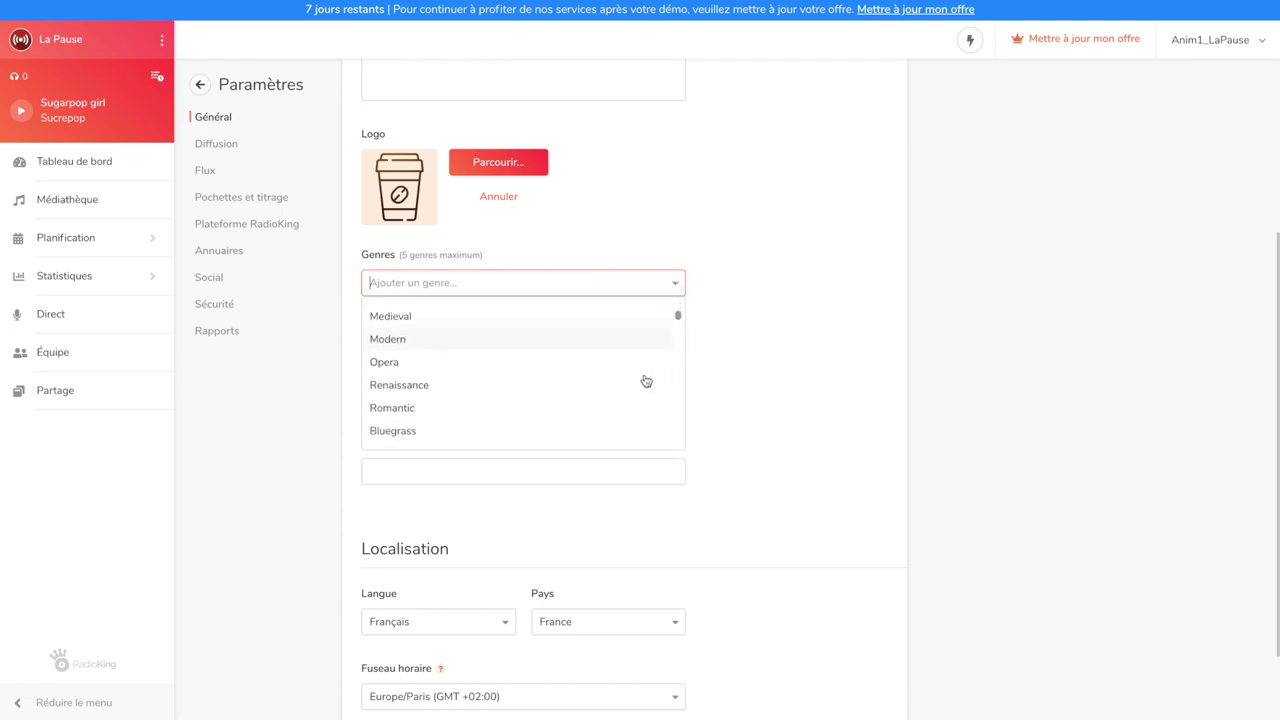
click(760, 395)
click(621, 385)
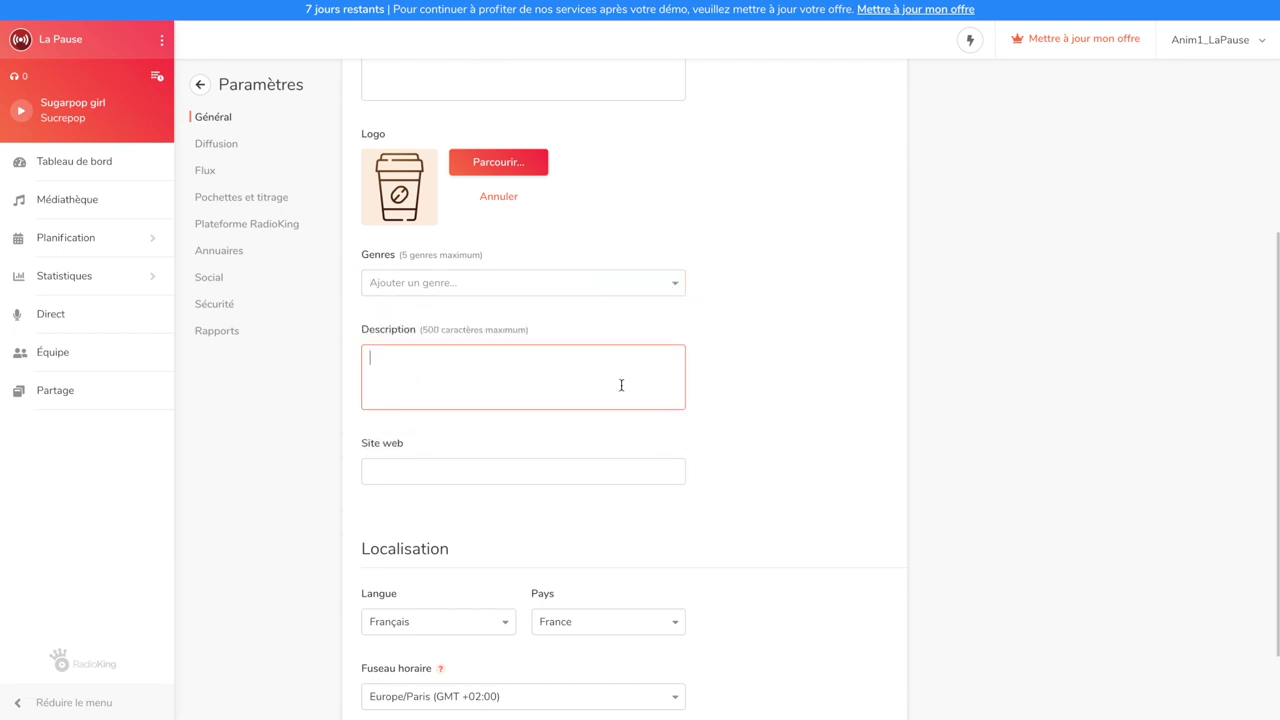
text(La Pause, c’est la radio que vous allez écouter avec votre café en rentrant du travail. Un moment de détente 100 % garanti.)
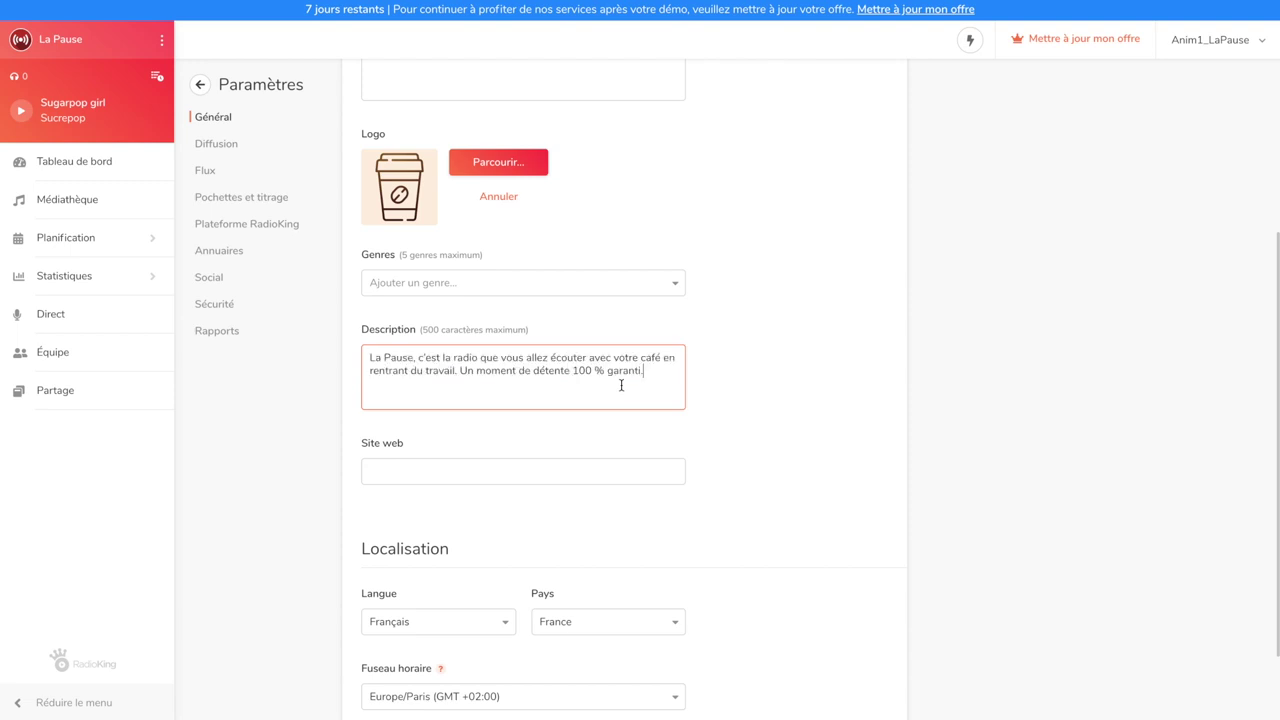
click(711, 386)
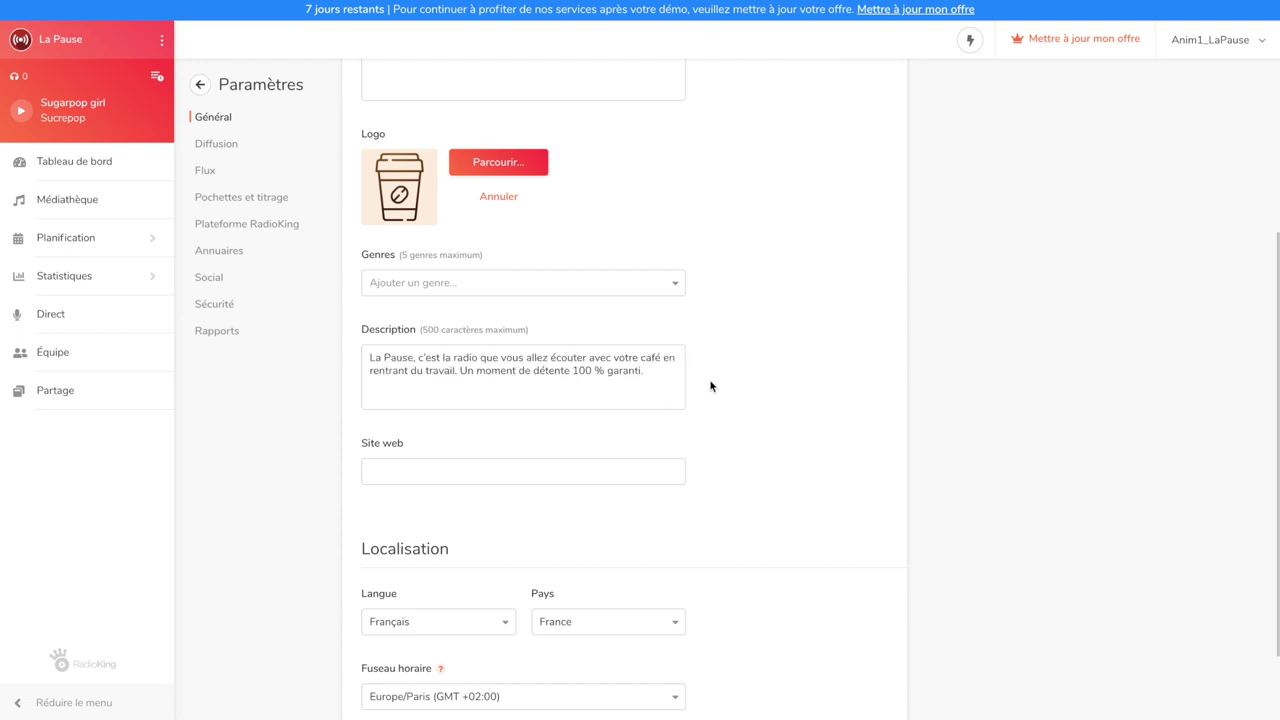
scroll(711, 385, down, 1)
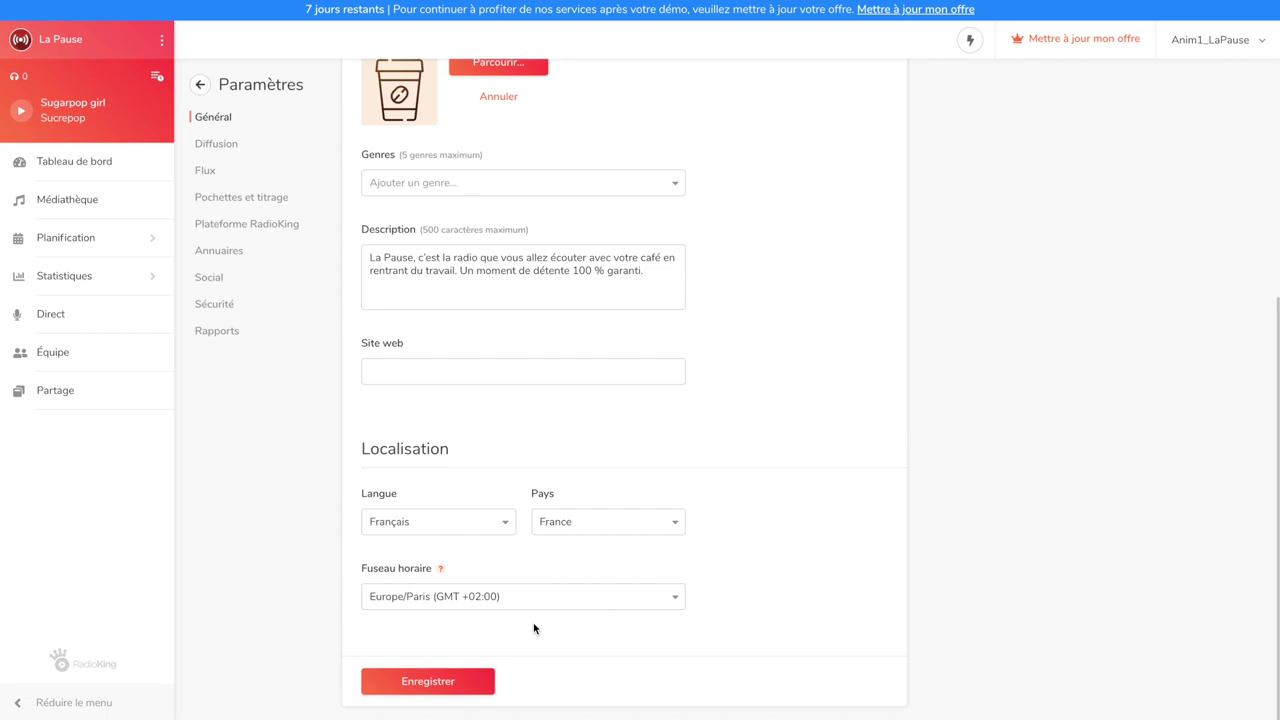
click(446, 676)
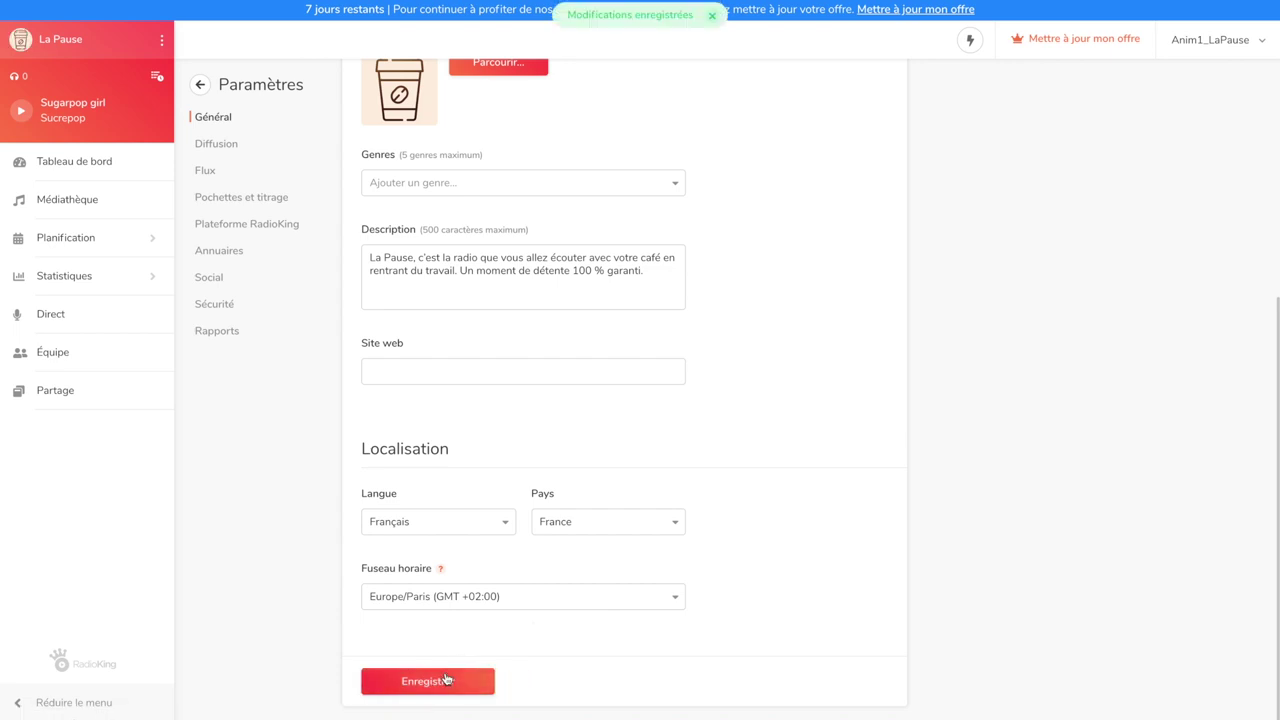
click(257, 224)
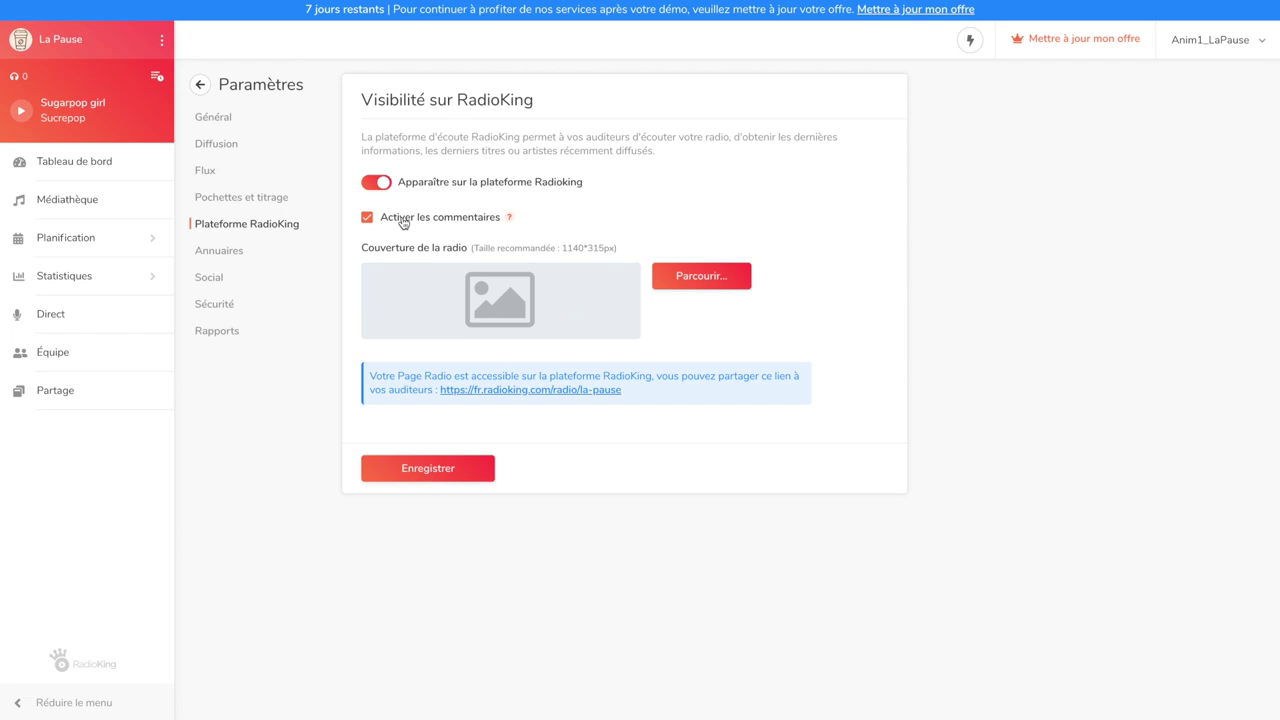
Upload couv-lapause.jpg as the cover banner, save it, and view the public radio page
click(700, 276)
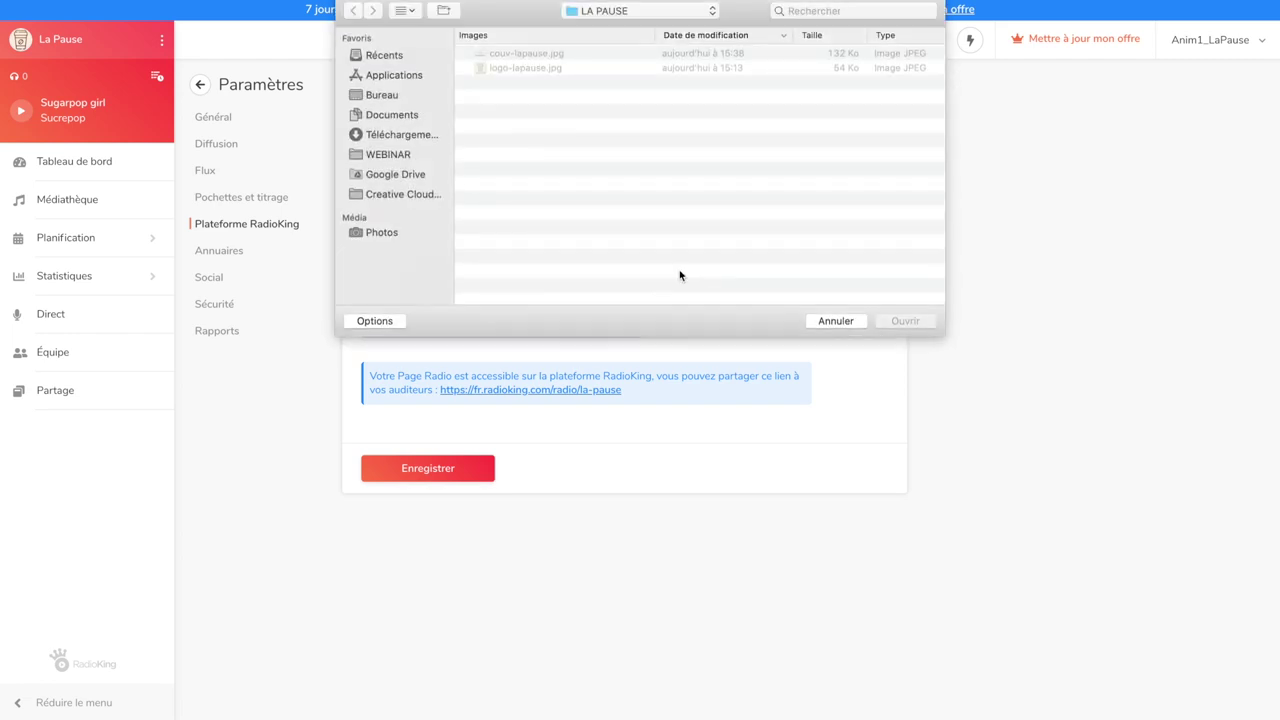
click(578, 56)
click(899, 321)
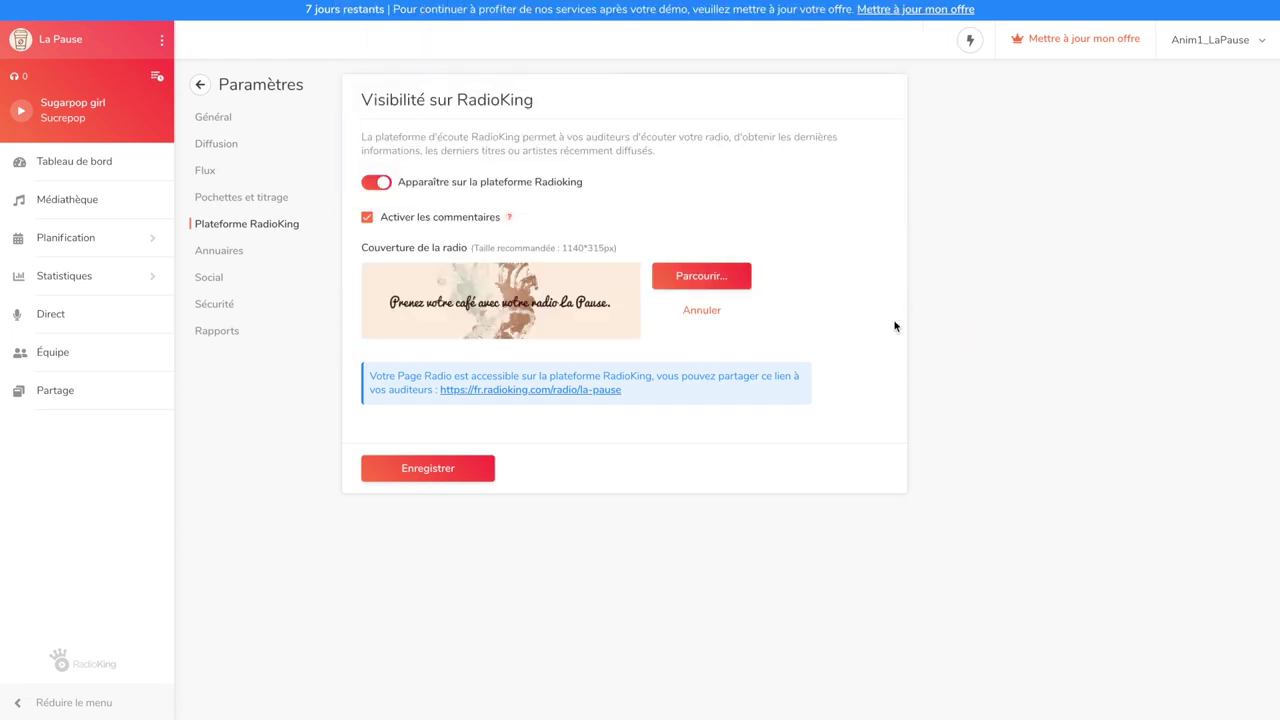
click(476, 470)
click(550, 391)
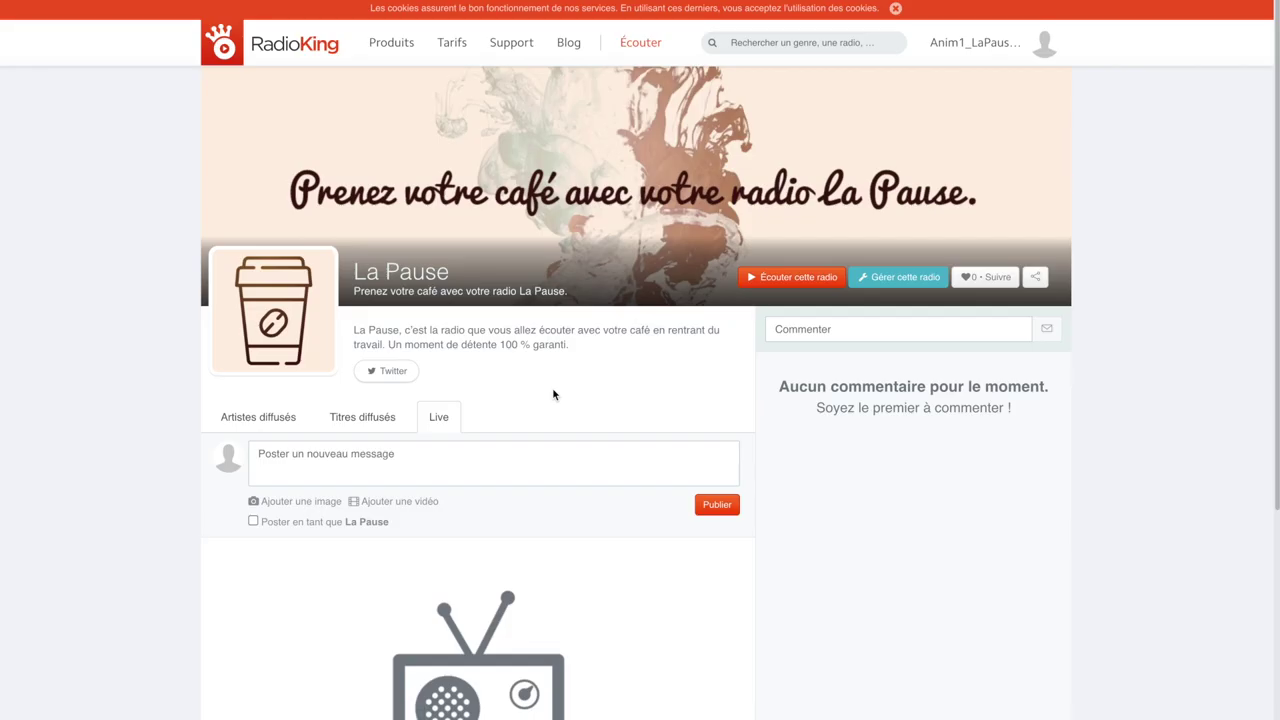
scroll(553, 394, down, 1)
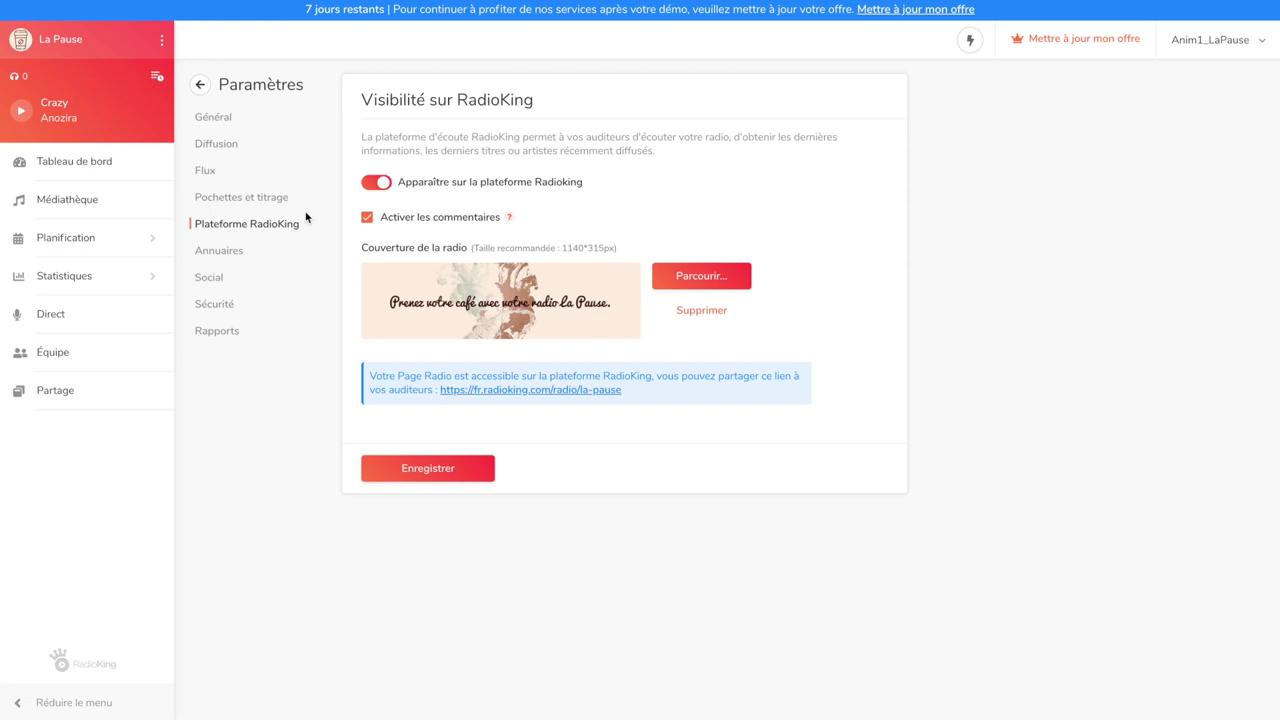
click(269, 257)
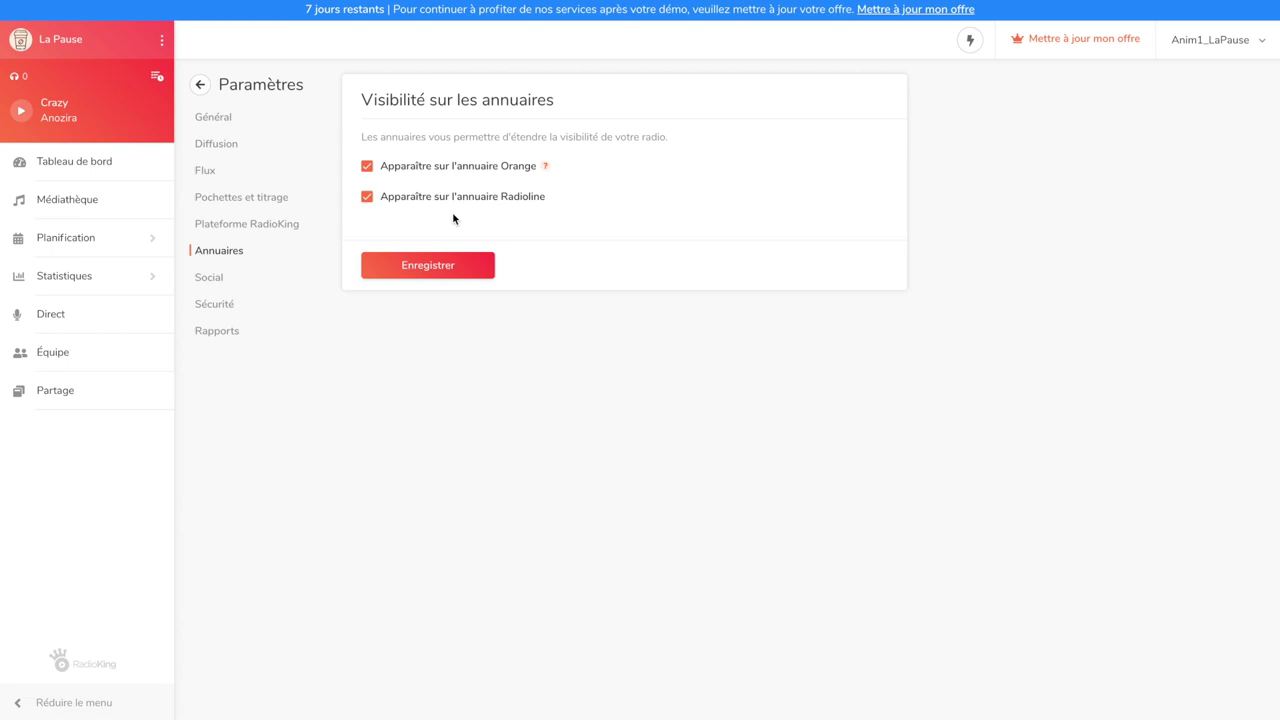
Go to the Partage page to see La Pause's MP3 128 Kbps and m3u listening links
click(114, 390)
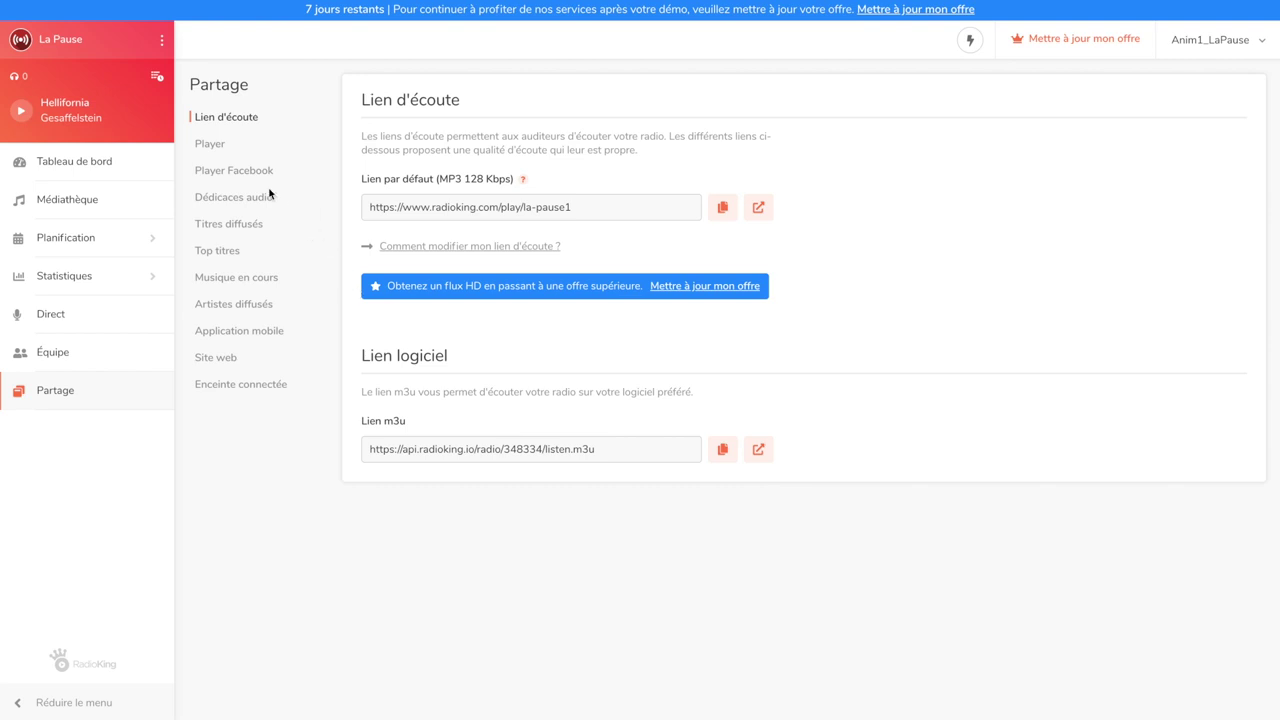
Set the web player's main colour to dark red #450303
click(217, 150)
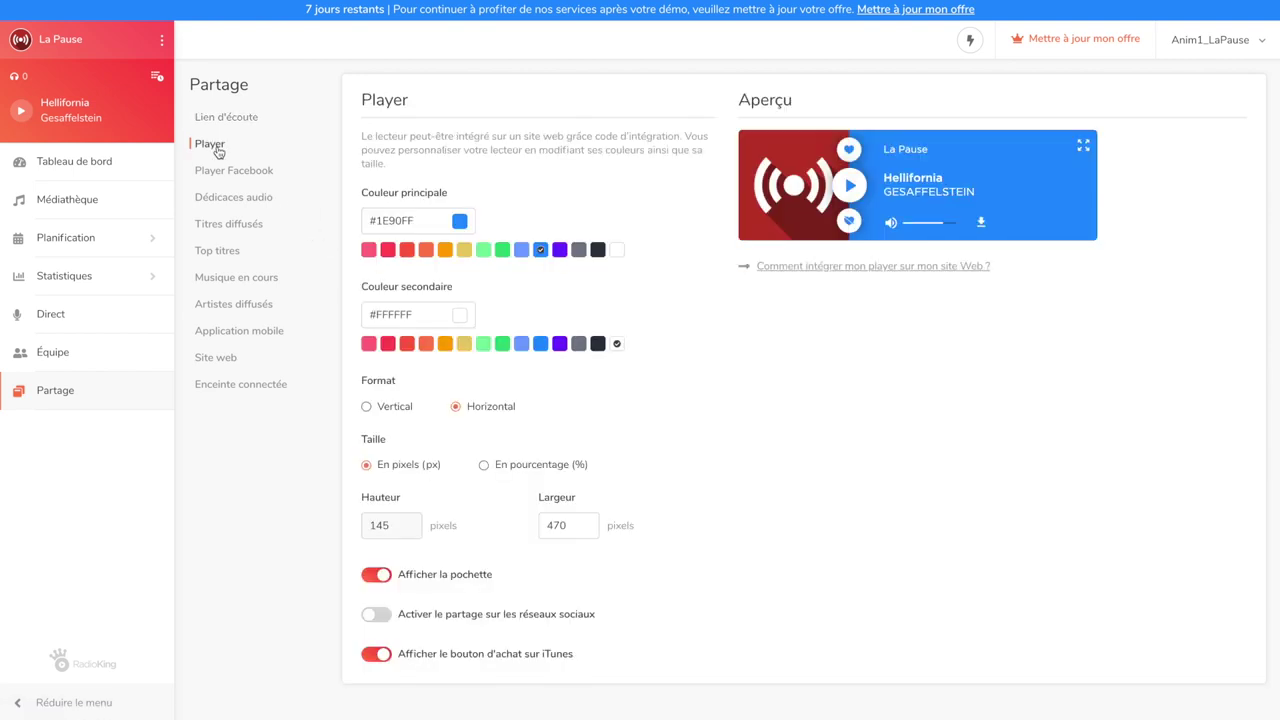
click(391, 220)
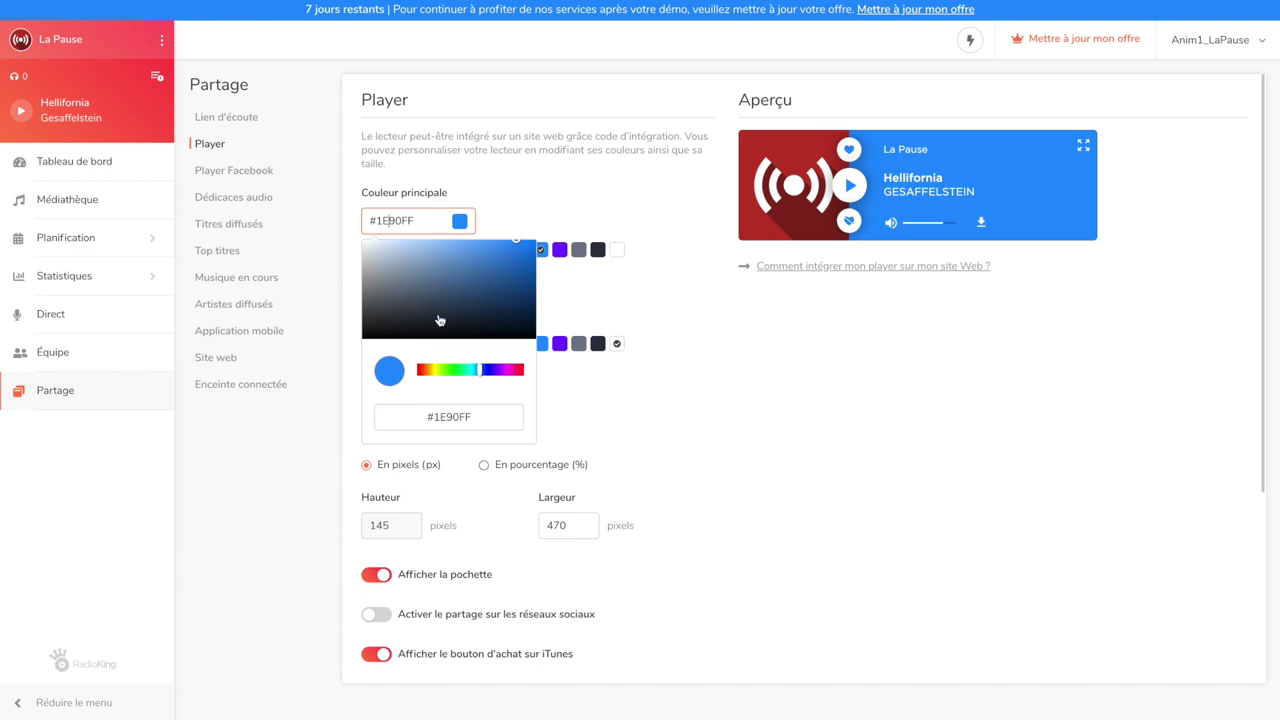
click(478, 371)
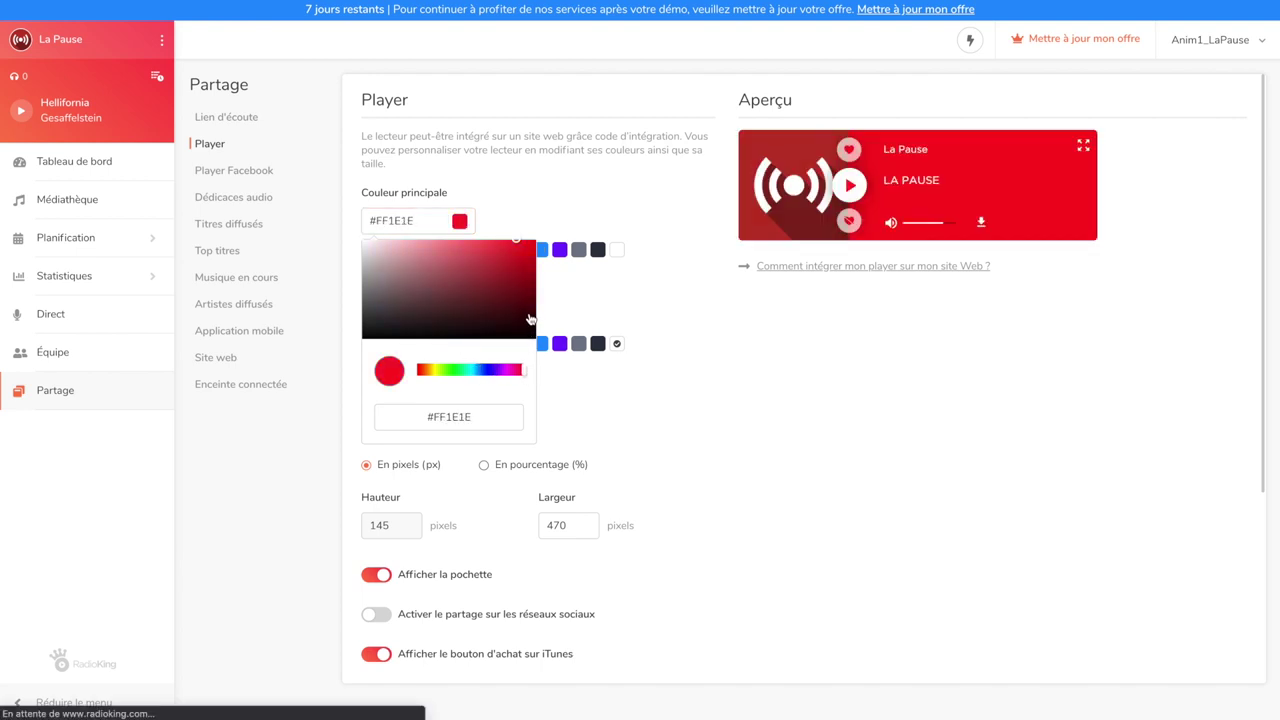
drag(528, 247, 530, 310)
click(628, 316)
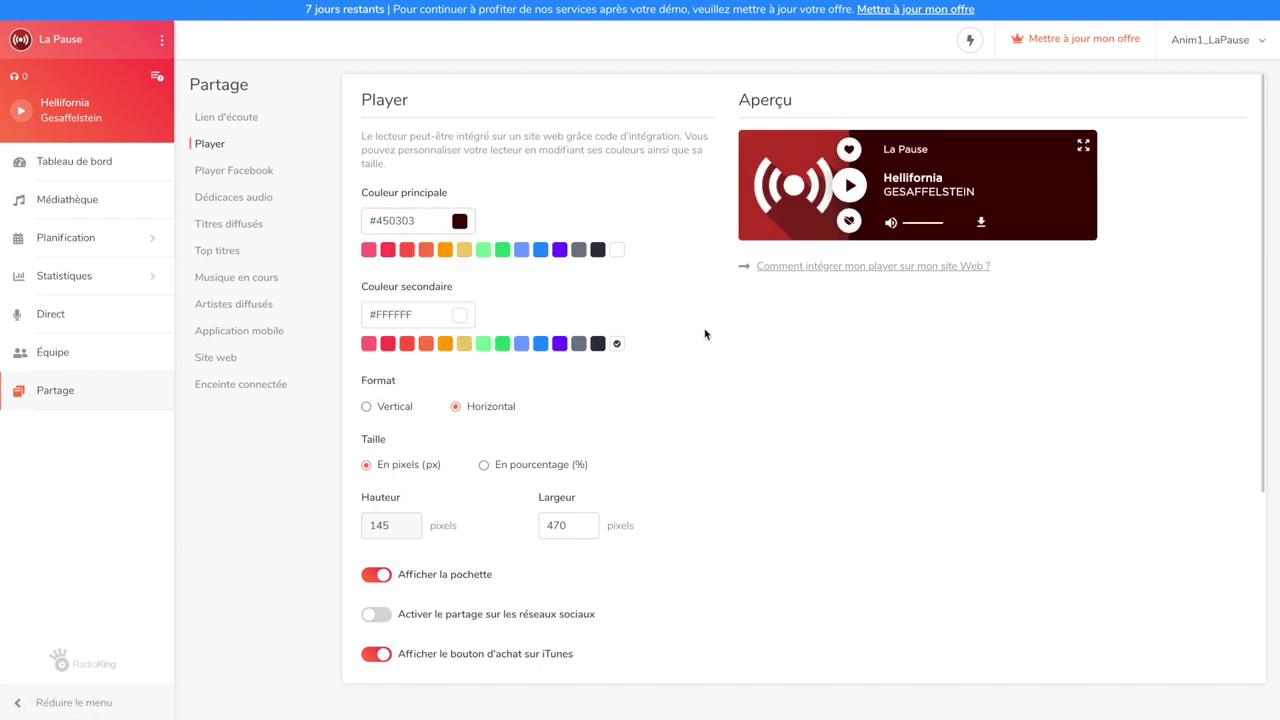
Save the web player, then generate and copy its embed code
scroll(705, 334, down, 1)
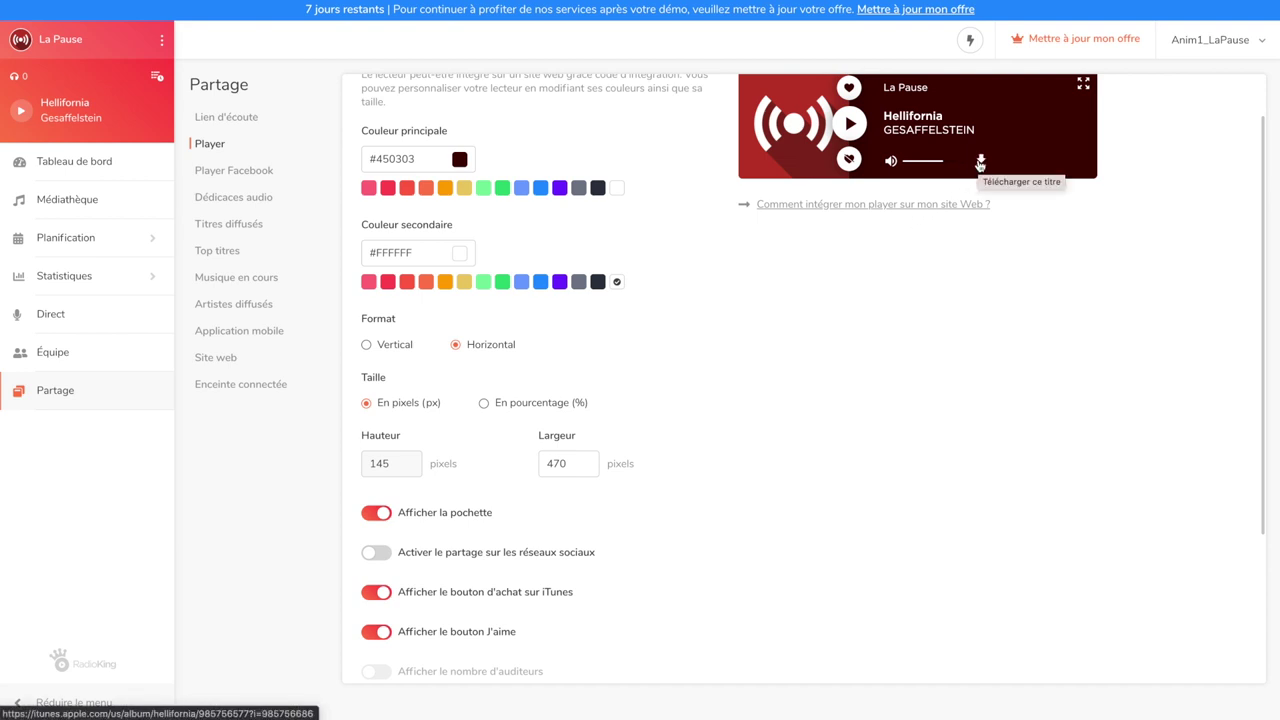
scroll(829, 428, down, 3)
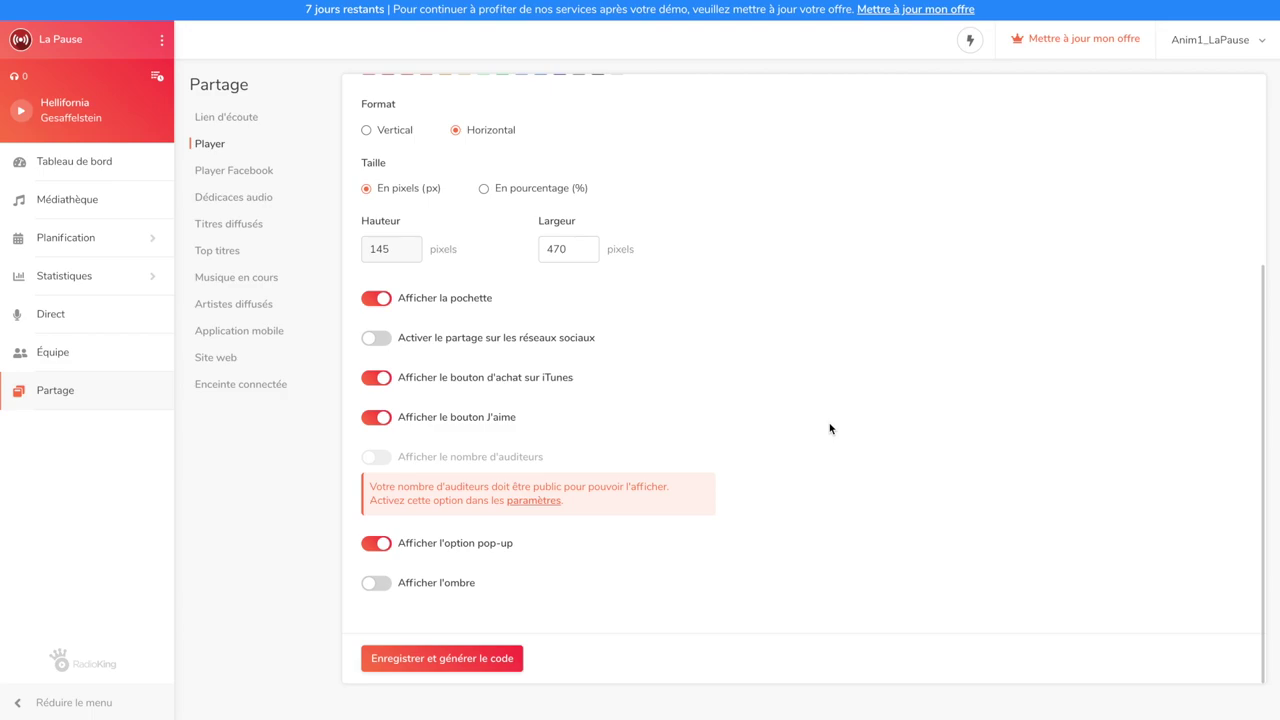
click(484, 658)
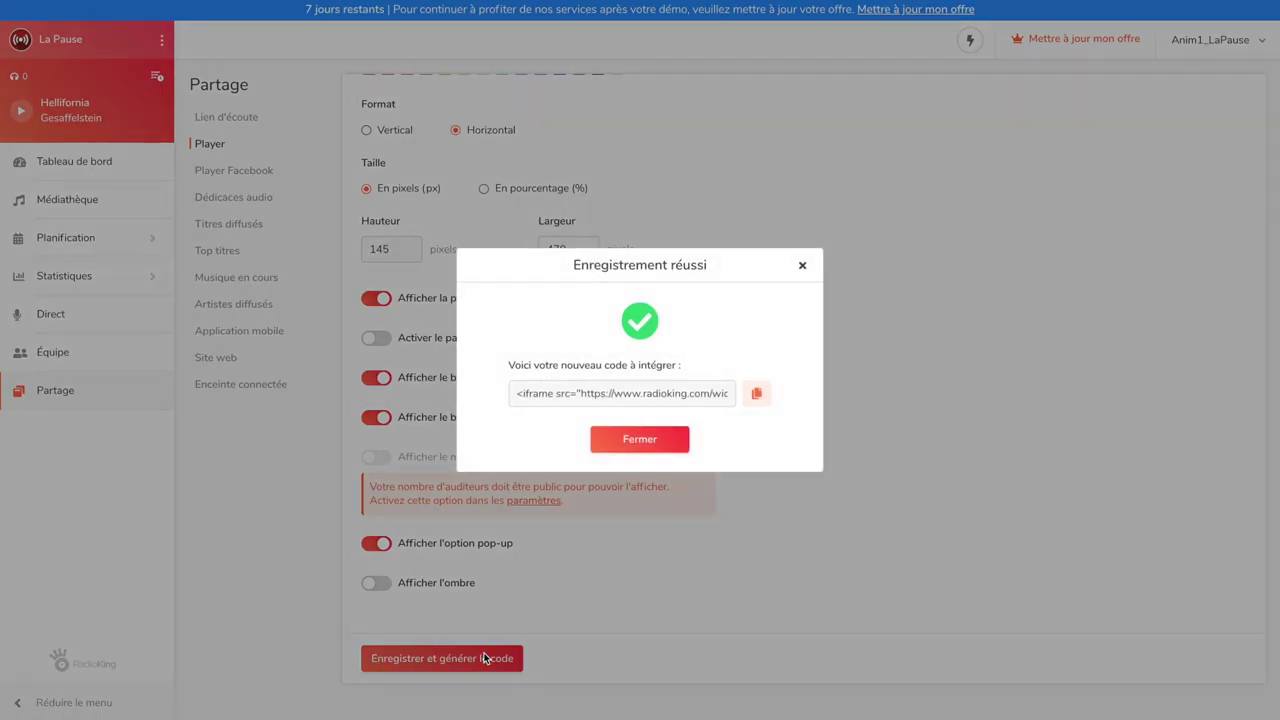
click(750, 396)
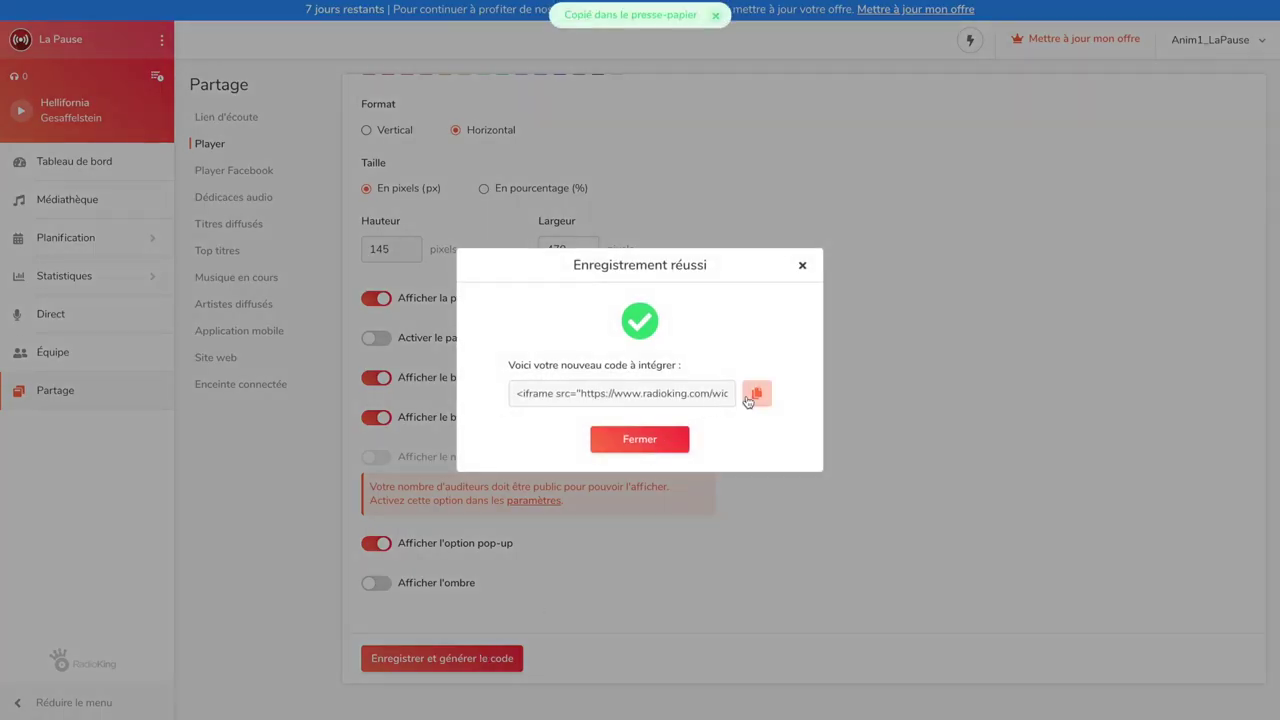
click(659, 442)
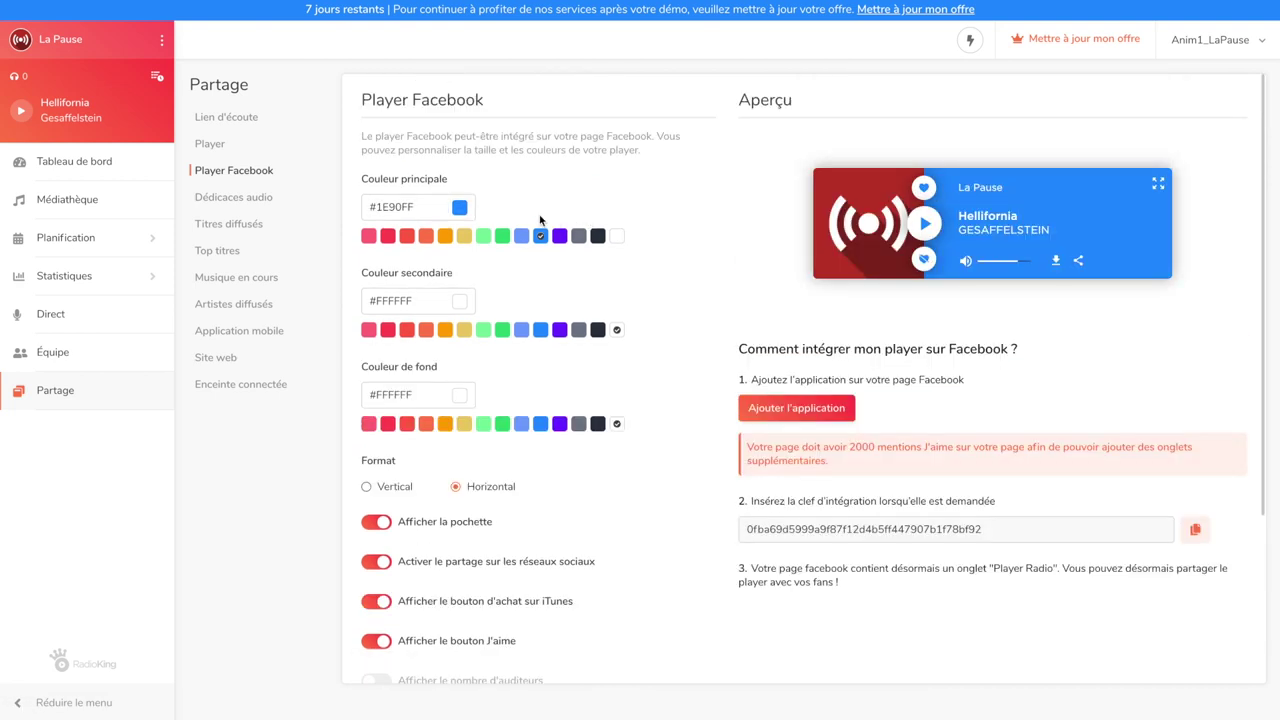
Set the Facebook player's main colour to dark navy #03213F
click(434, 207)
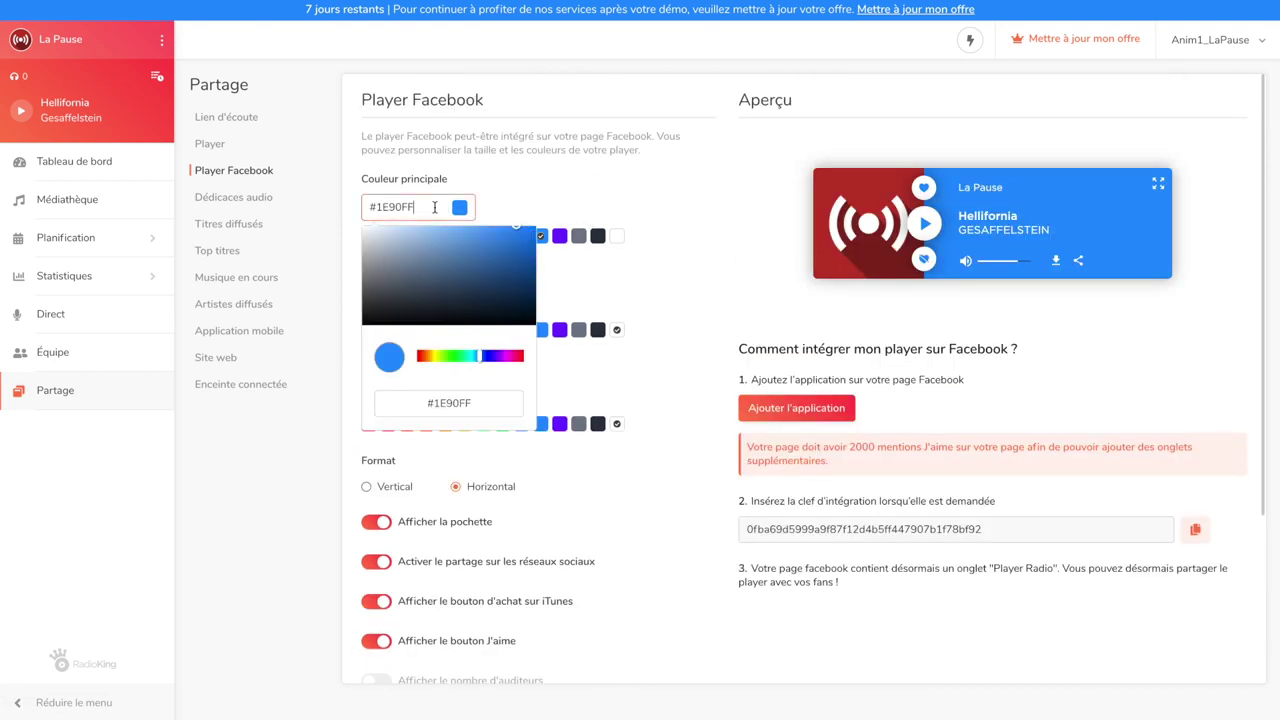
click(527, 300)
click(611, 309)
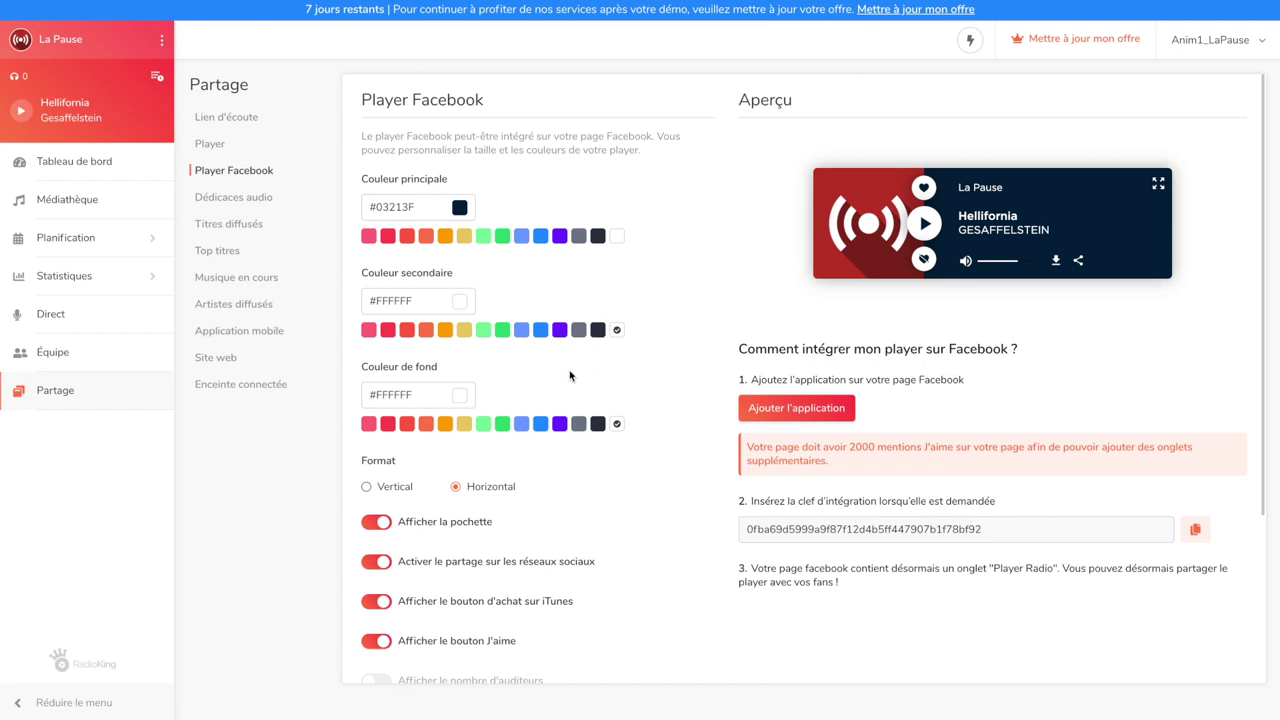
Set the background to dark red #540202 and show the Player Radio tab on the Facebook page
click(452, 400)
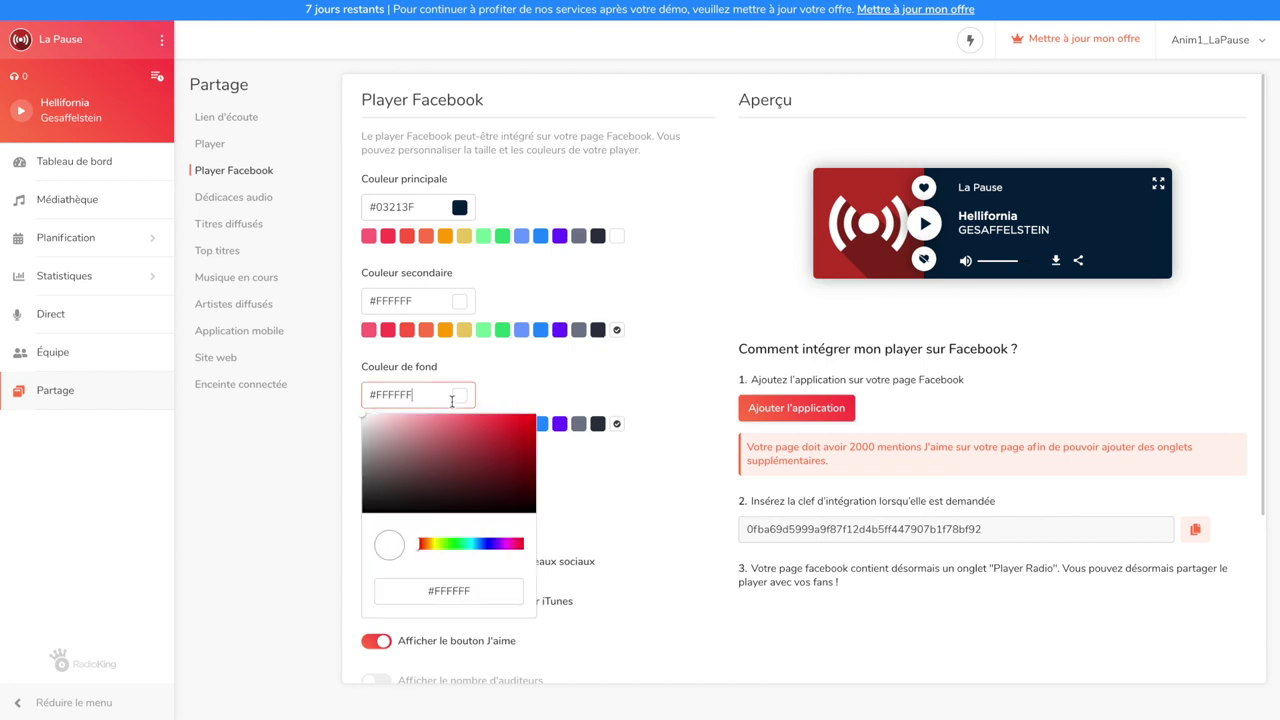
click(531, 485)
click(583, 474)
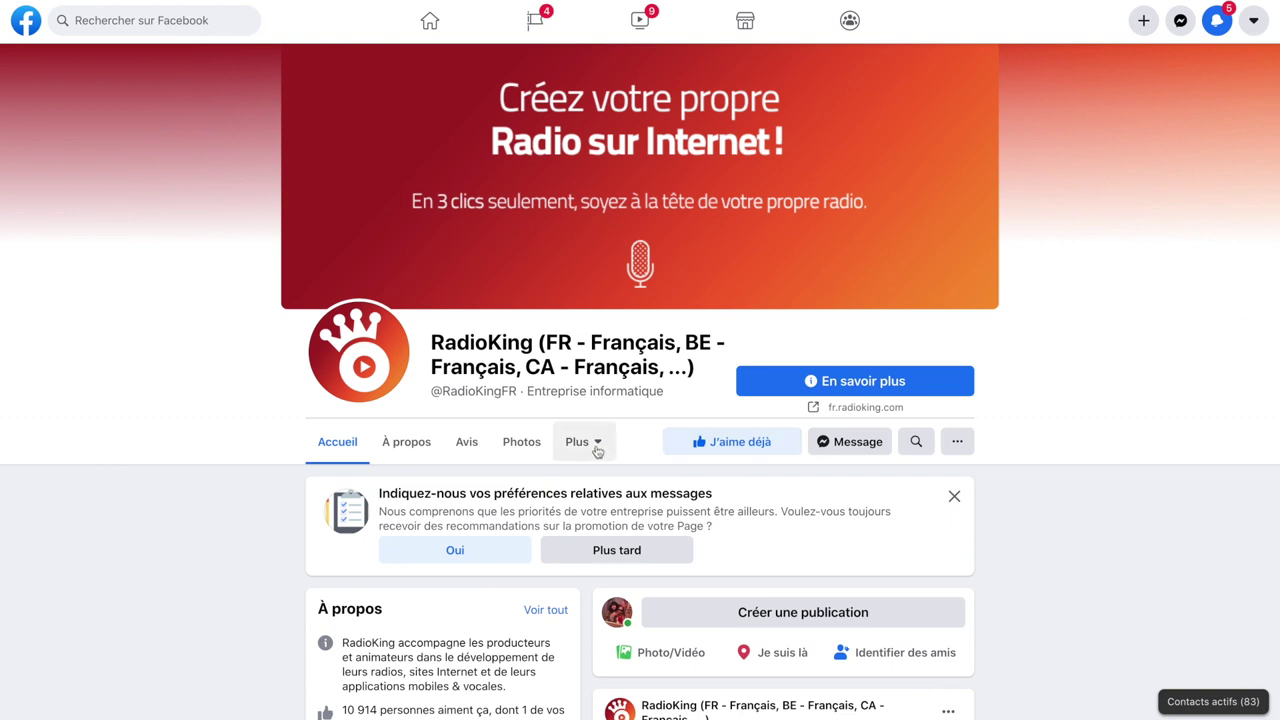
click(594, 446)
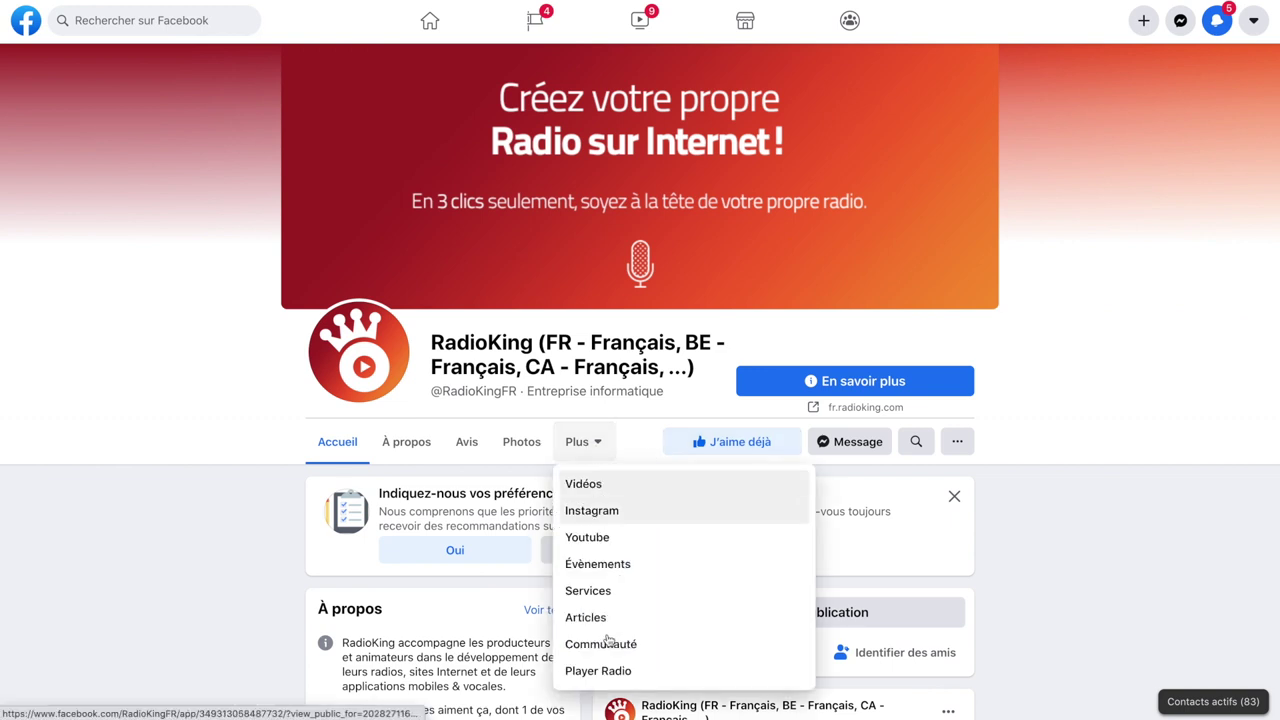
click(590, 668)
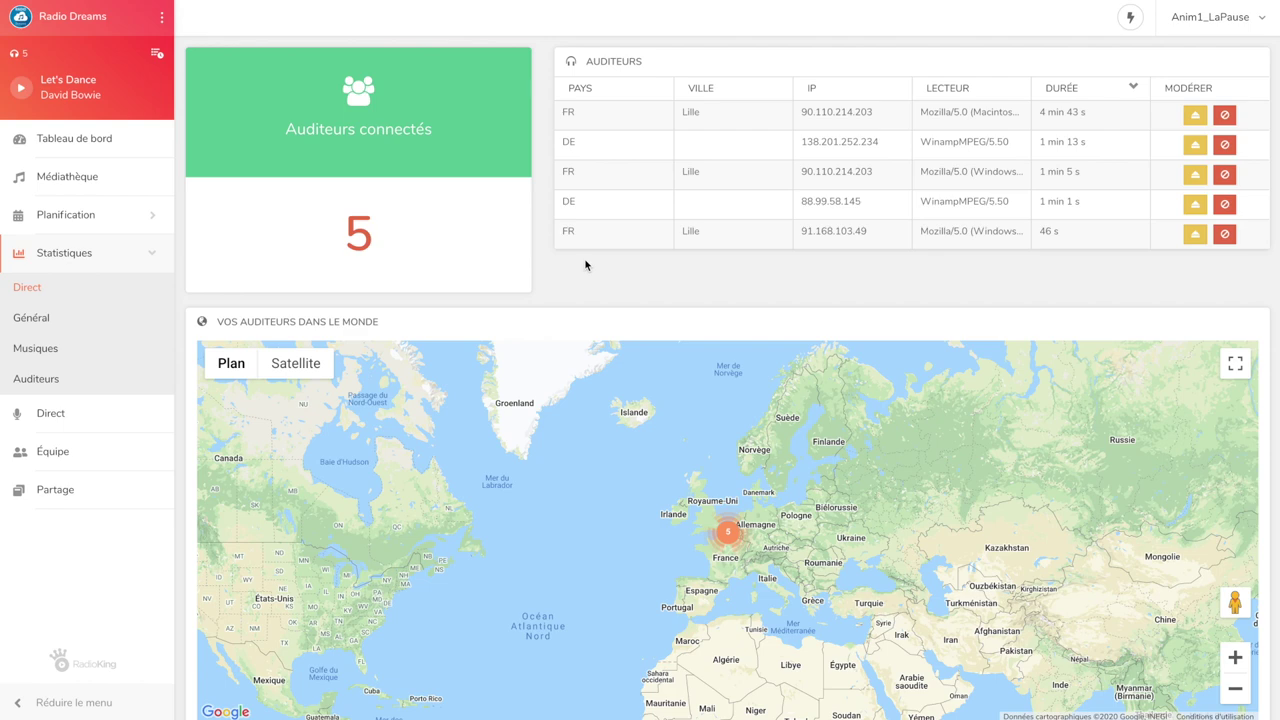
View the Général listener statistics, then the Musiques top-rated songs table
click(149, 331)
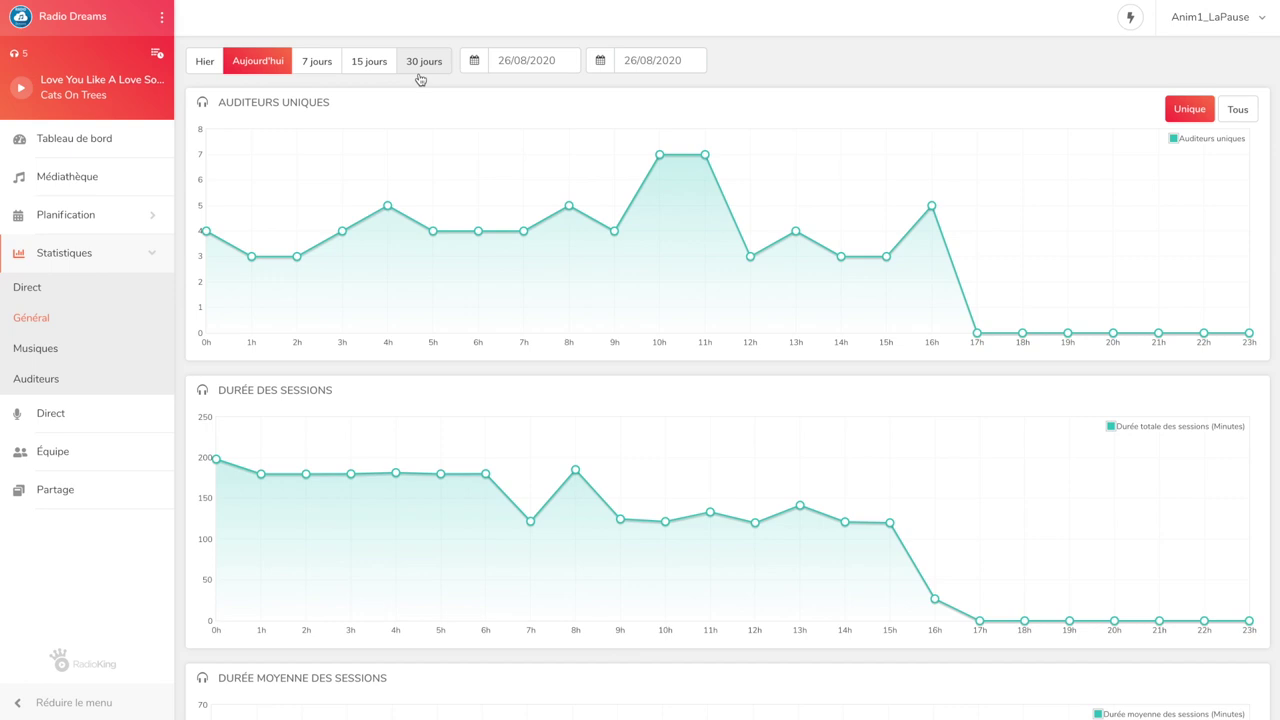
click(58, 357)
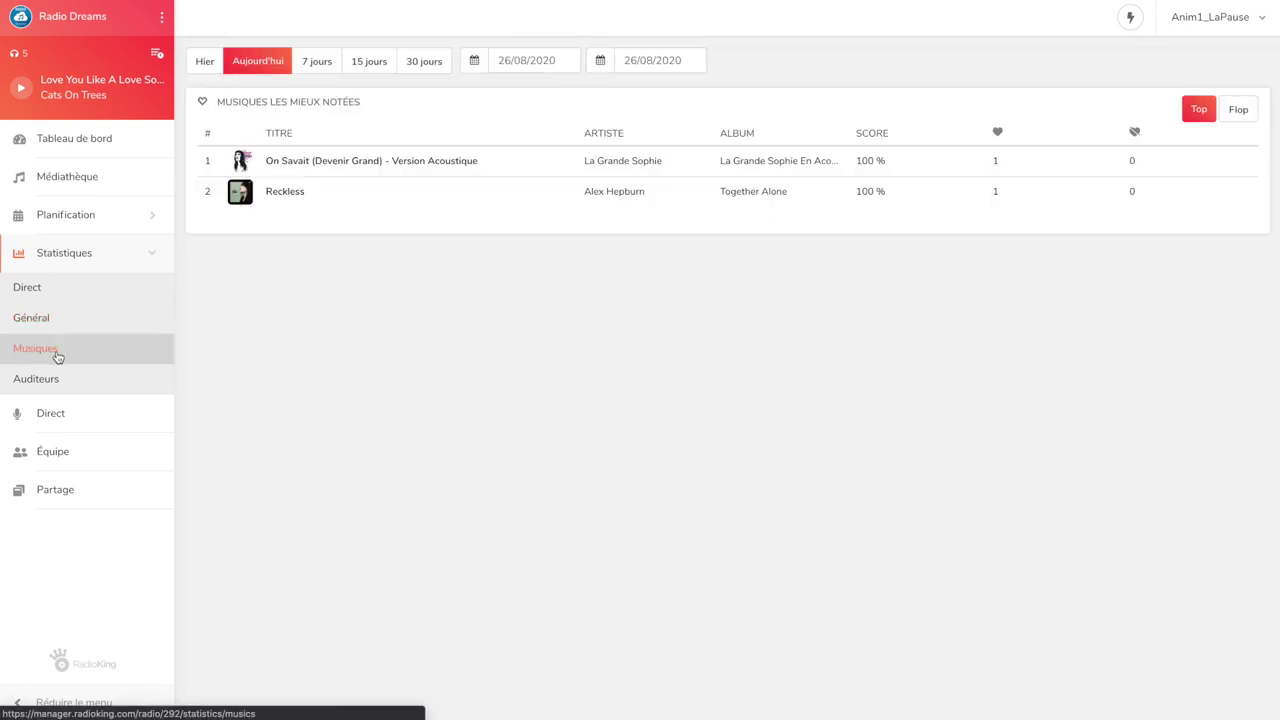